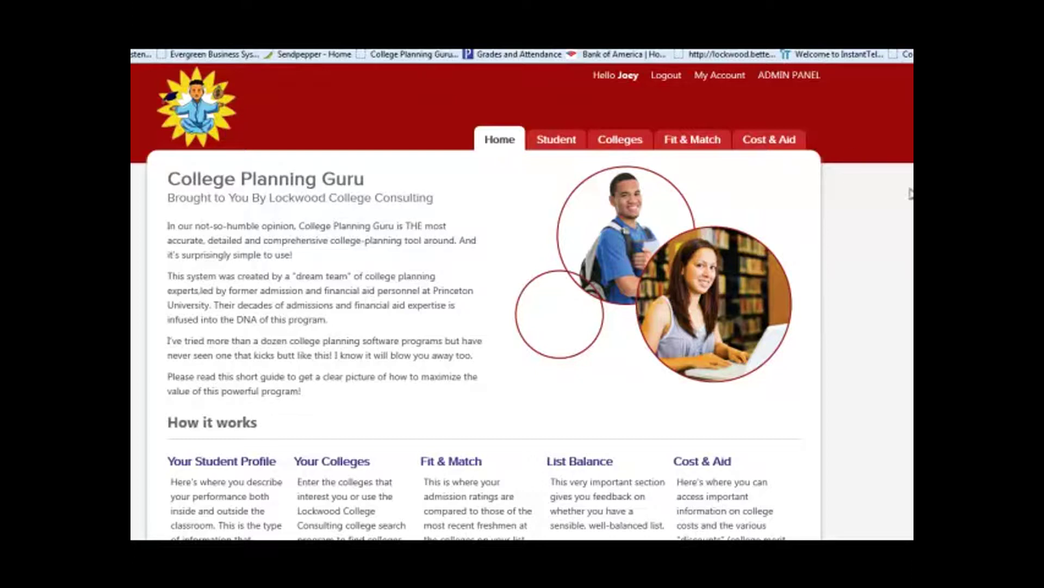
Open the student profile, review its background Set Up page, and continue to Basic Data.
{"action": "left_click", "coordinate": [557, 143]}
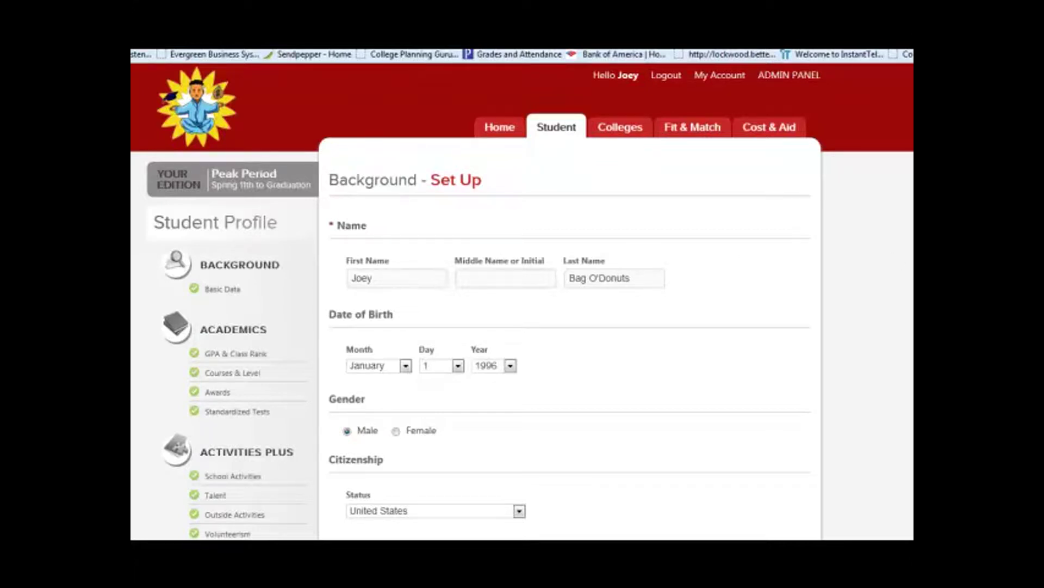
{"action": "scroll", "coordinate": [522, 300], "scroll_direction": "down", "scroll_amount": 3}
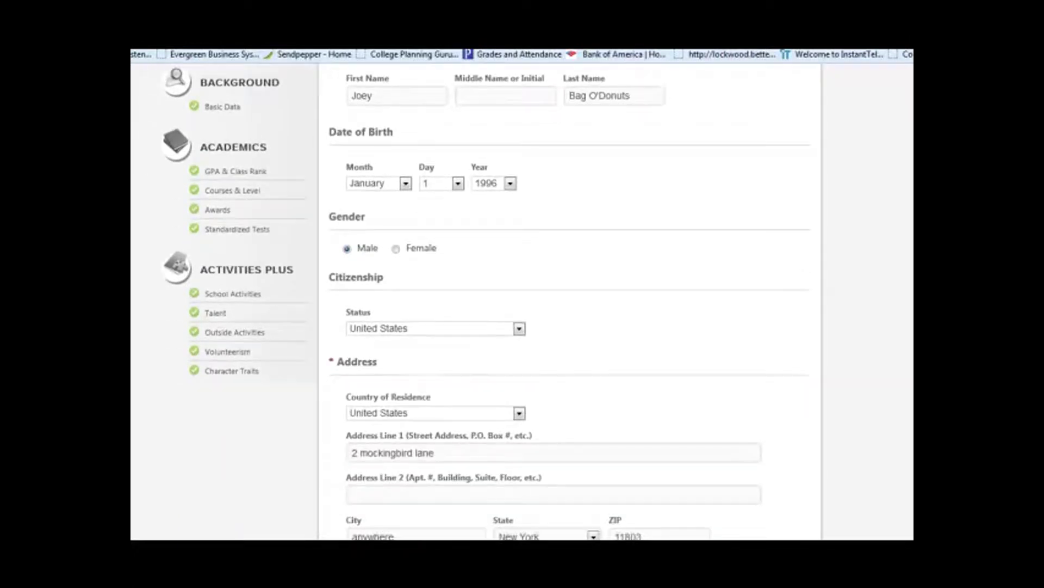
{"action": "scroll", "coordinate": [523, 299], "scroll_direction": "down", "scroll_amount": 4}
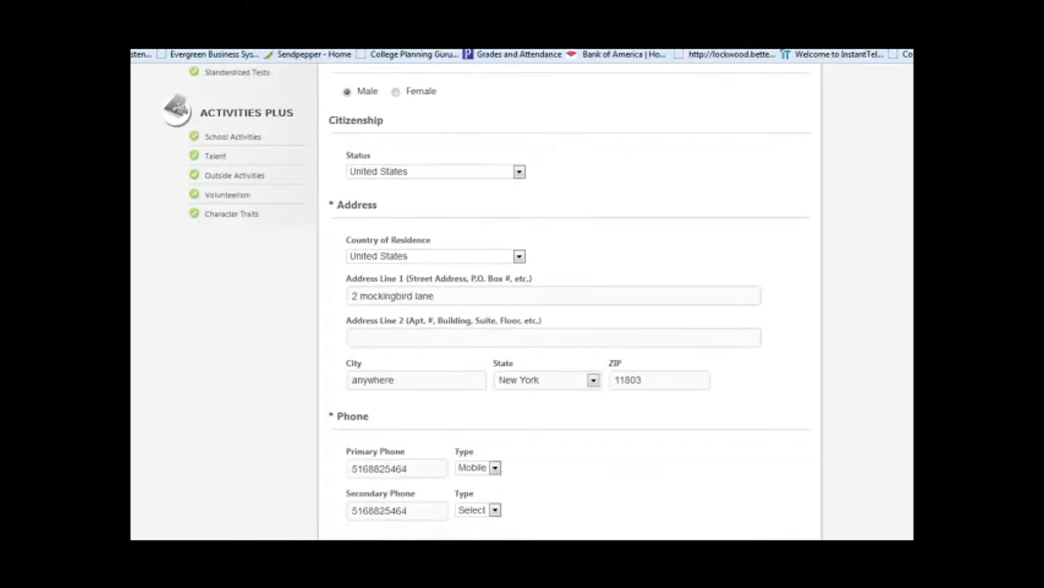
{"action": "scroll", "coordinate": [522, 299], "scroll_direction": "down", "scroll_amount": 2}
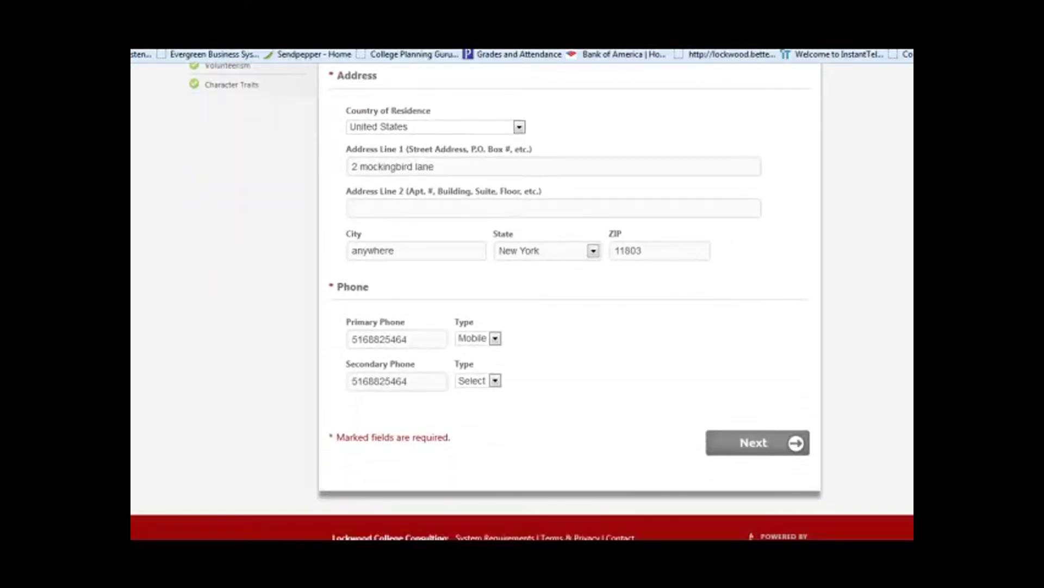
{"action": "scroll", "coordinate": [522, 299], "scroll_direction": "up", "scroll_amount": 1}
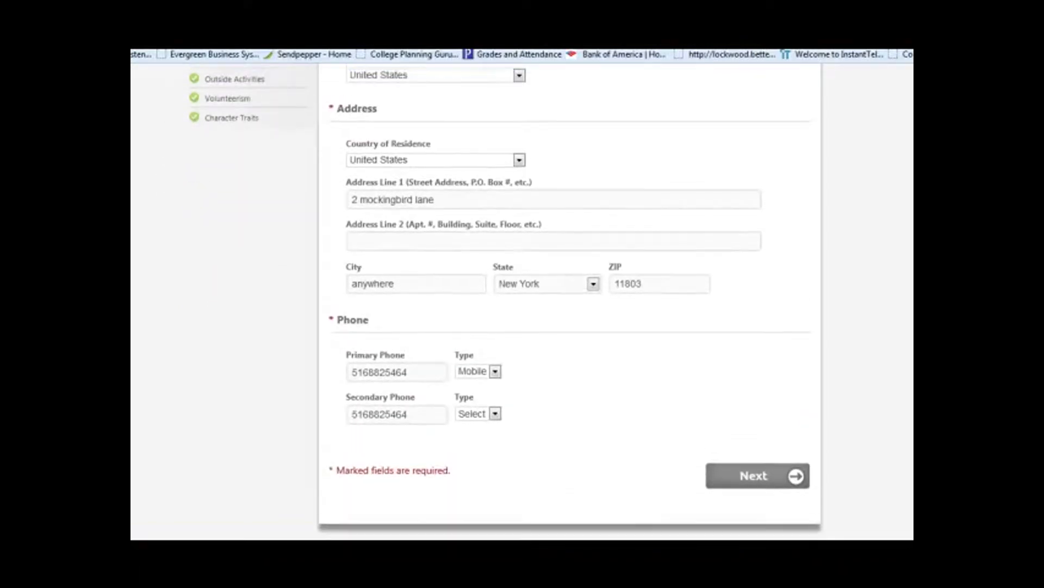
{"action": "left_click", "coordinate": [750, 473]}
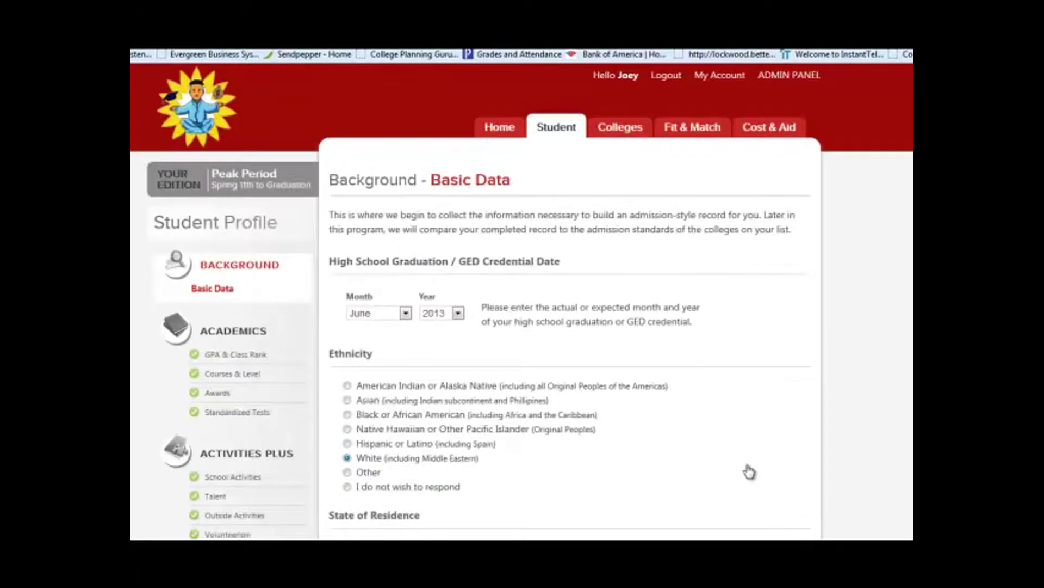
Review the Basic Data page, read the examples of personal obstacles, and continue to GPA & Class Rank.
{"action": "scroll", "coordinate": [523, 299], "scroll_direction": "down", "scroll_amount": 3}
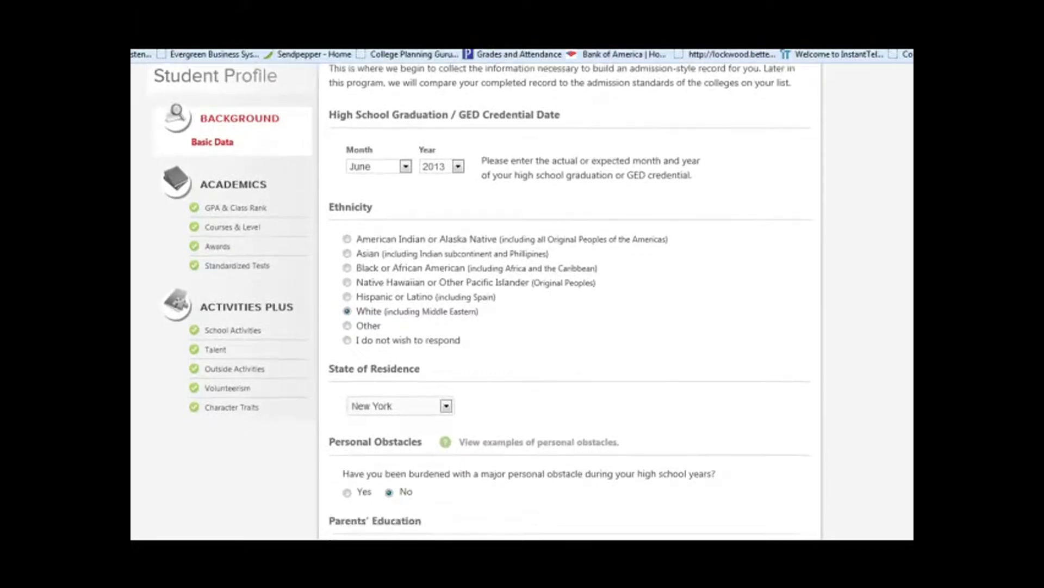
{"action": "scroll", "coordinate": [523, 299], "scroll_direction": "down", "scroll_amount": 2}
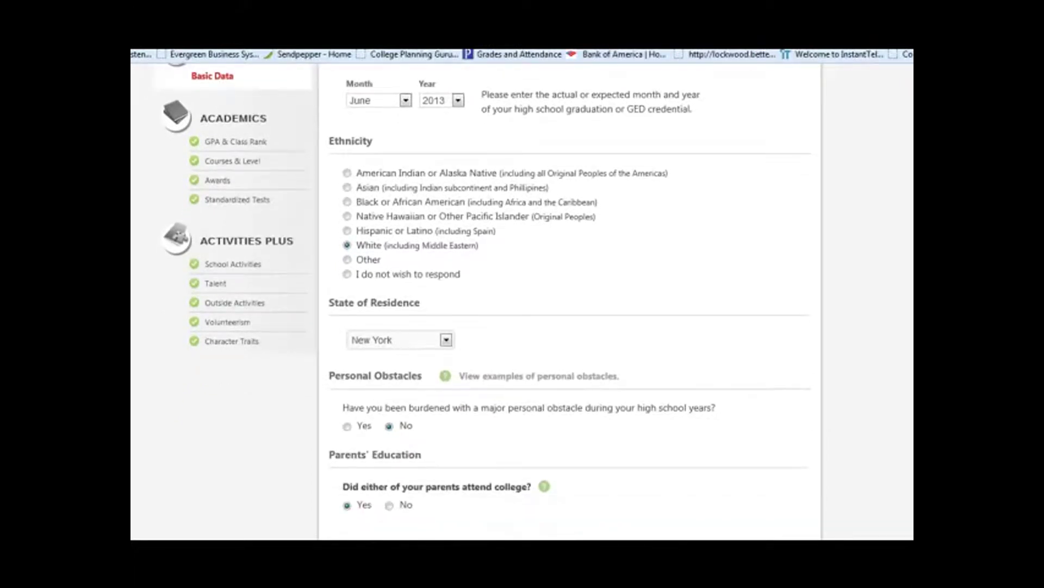
{"action": "scroll", "coordinate": [479, 351], "scroll_direction": "down", "scroll_amount": 2}
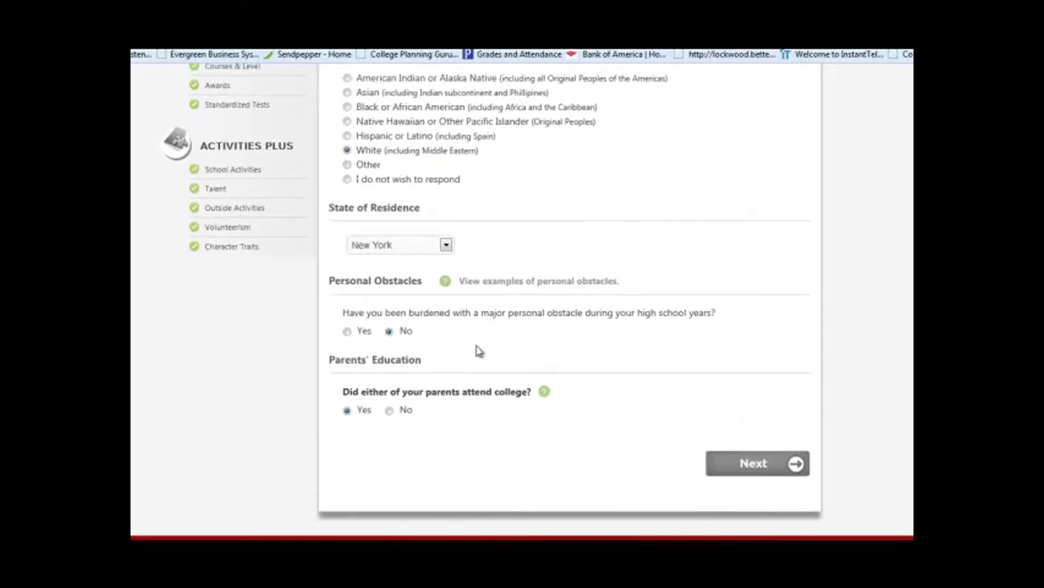
{"action": "left_click", "coordinate": [447, 283]}
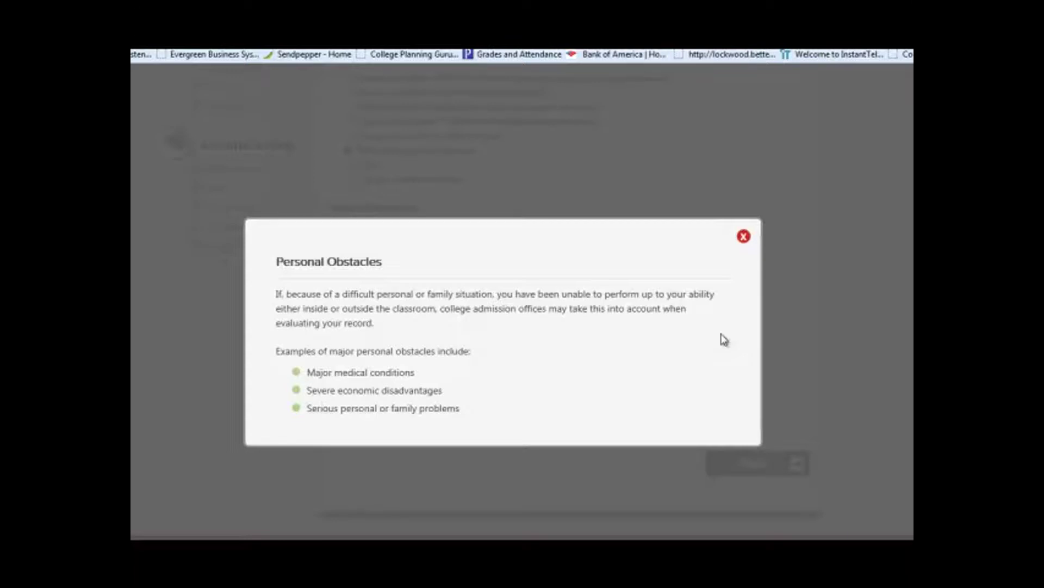
{"action": "left_click", "coordinate": [743, 238]}
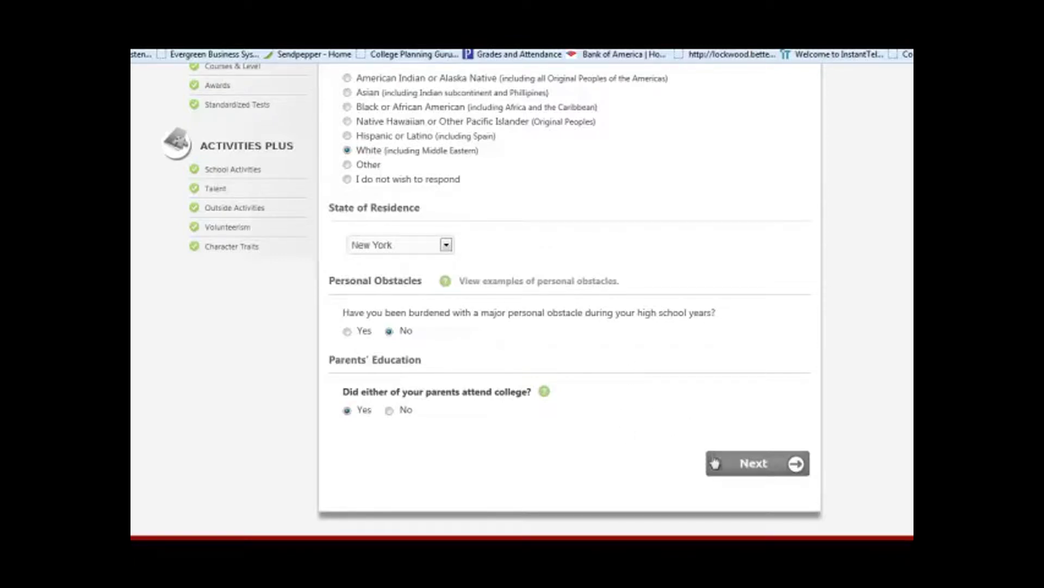
{"action": "left_click", "coordinate": [739, 466]}
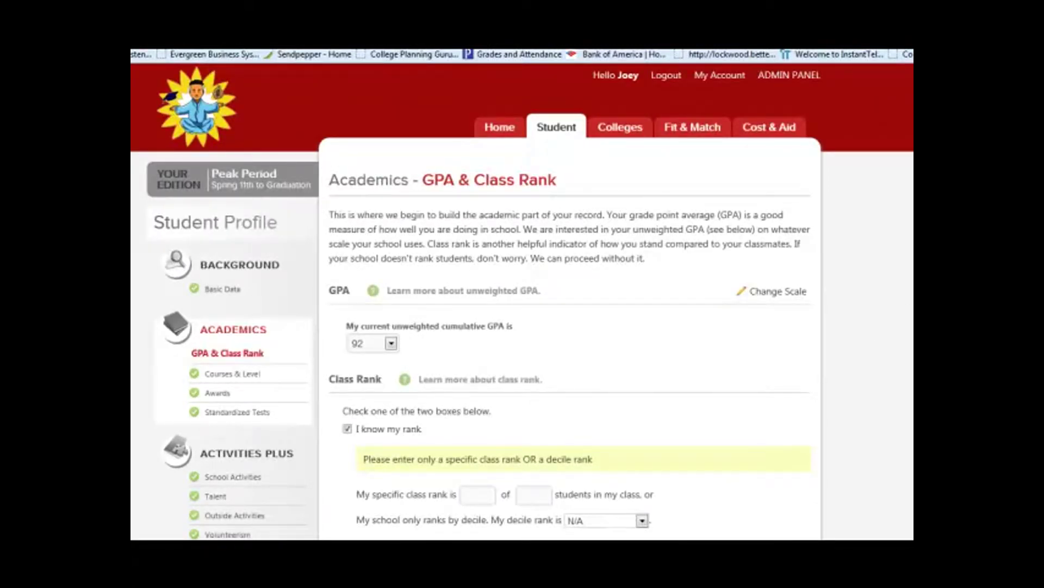
Indicate that the class rank is known, set the decile rank to Top 20%, and save the page.
{"action": "scroll", "coordinate": [571, 296], "scroll_direction": "down", "scroll_amount": 3}
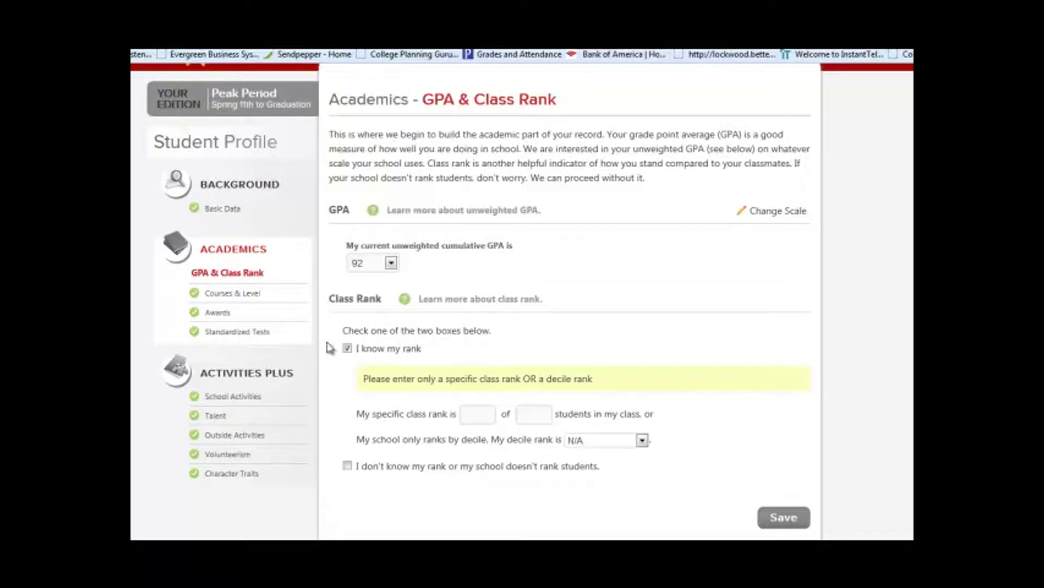
{"action": "left_click", "coordinate": [347, 348]}
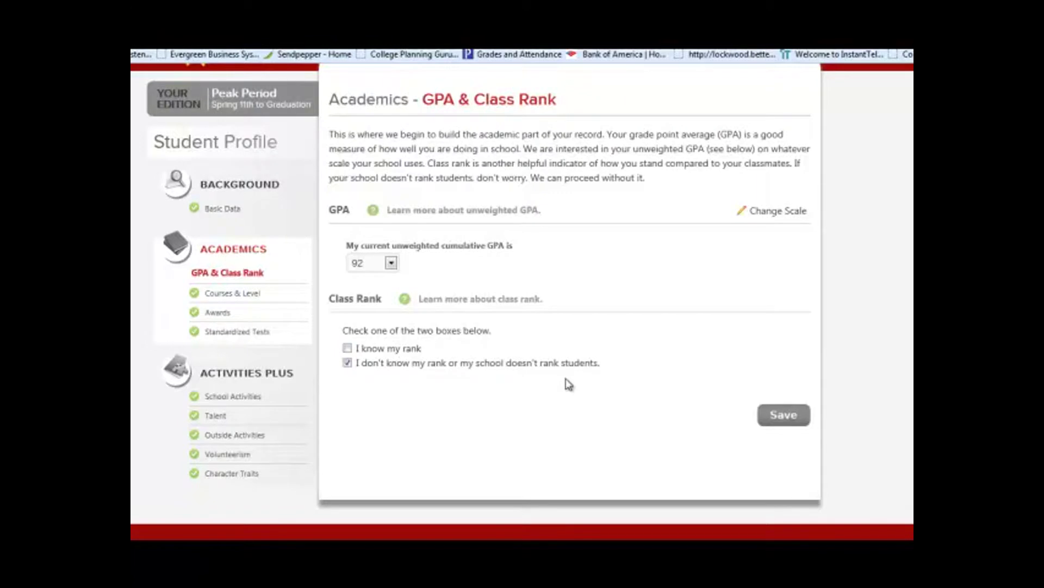
{"action": "left_click", "coordinate": [348, 348]}
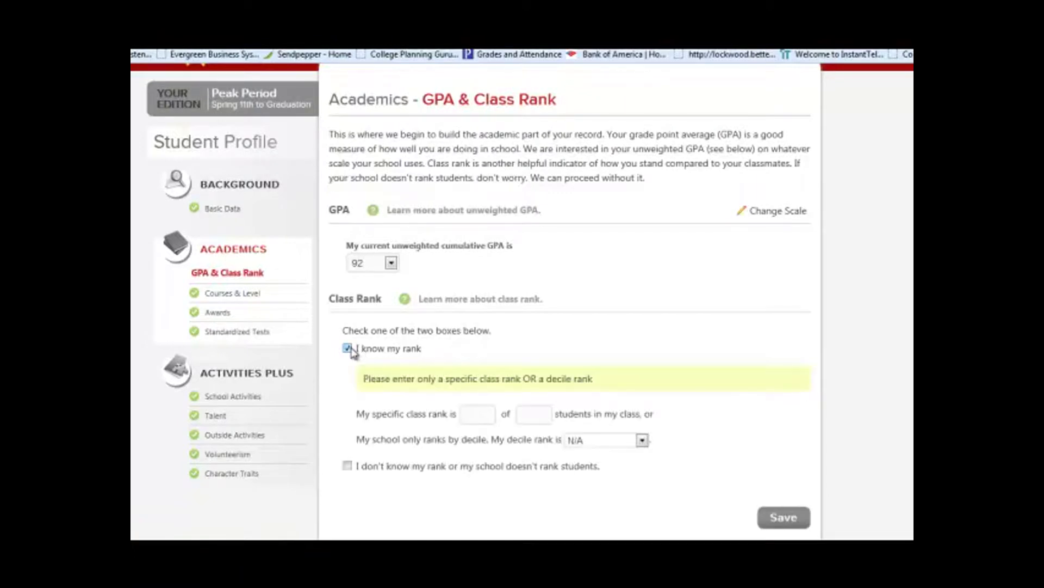
{"action": "left_click", "coordinate": [643, 441]}
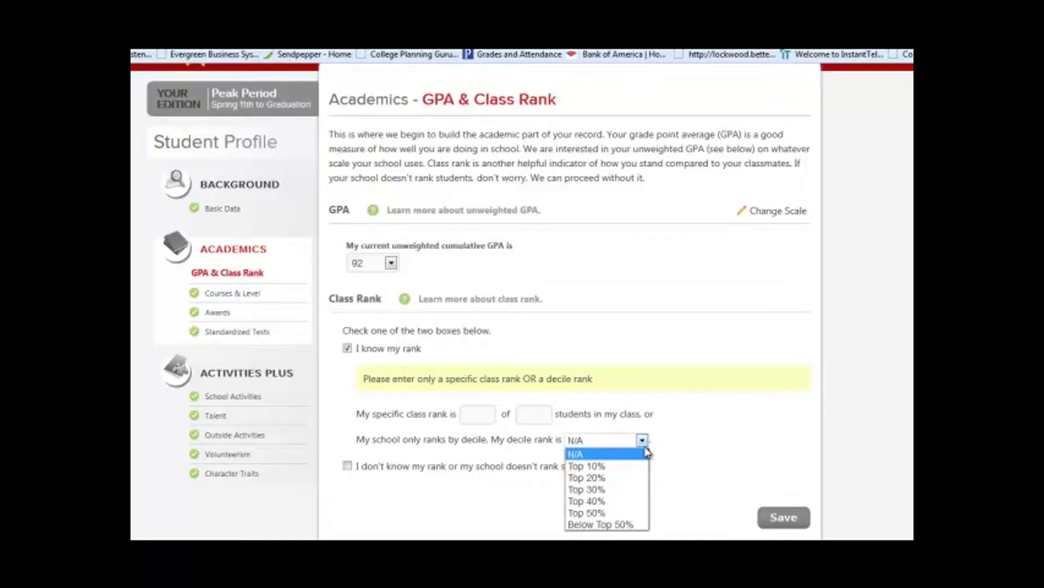
{"action": "left_click", "coordinate": [607, 482]}
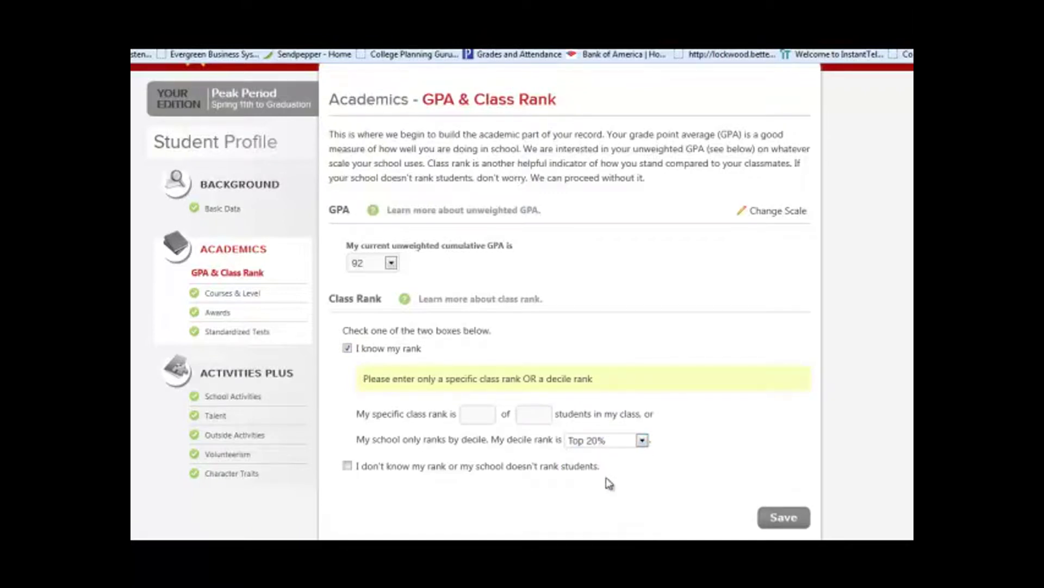
{"action": "left_click", "coordinate": [786, 518]}
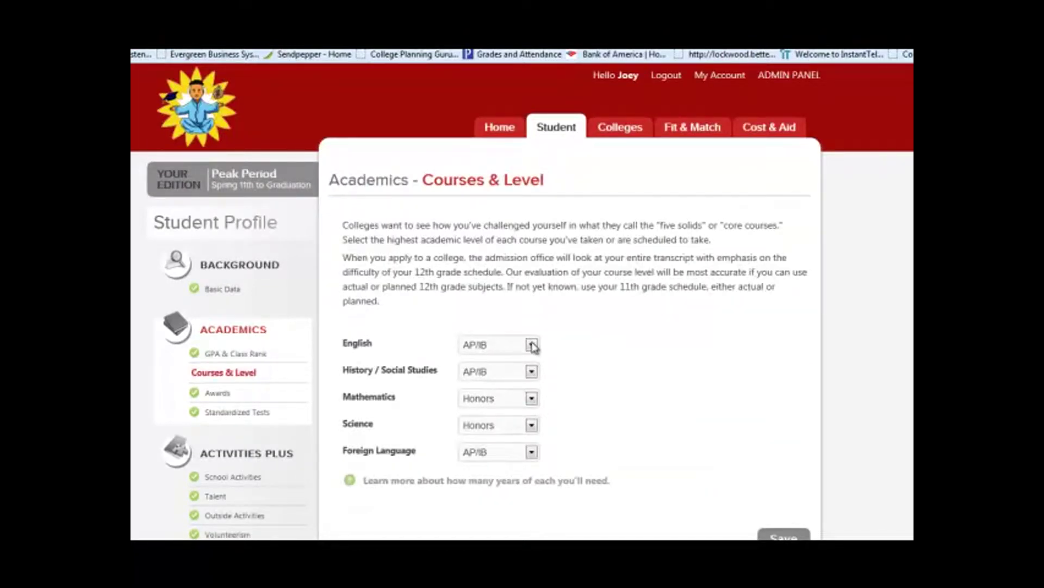
Set the Foreign Language course level to Honors and save the Courses & Level page.
{"action": "left_click", "coordinate": [532, 344]}
{"action": "left_click", "coordinate": [533, 345]}
{"action": "left_click", "coordinate": [531, 453]}
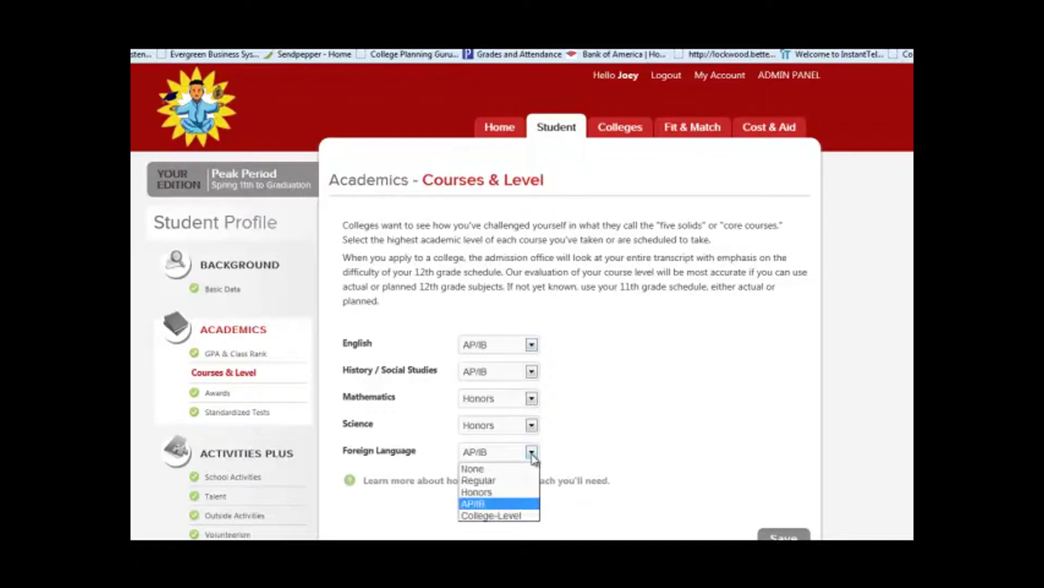
{"action": "left_click", "coordinate": [509, 489]}
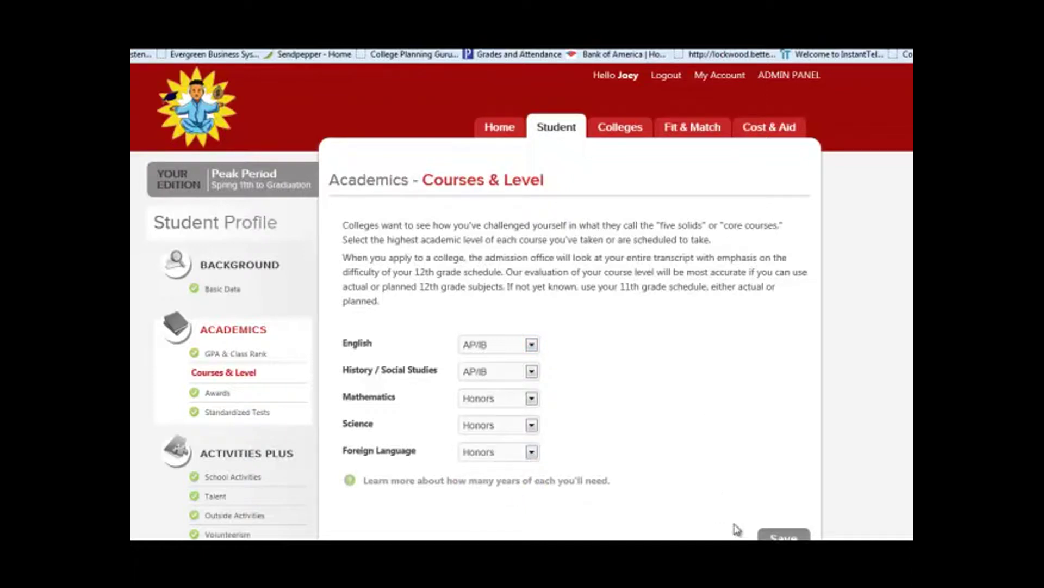
{"action": "left_click", "coordinate": [784, 535]}
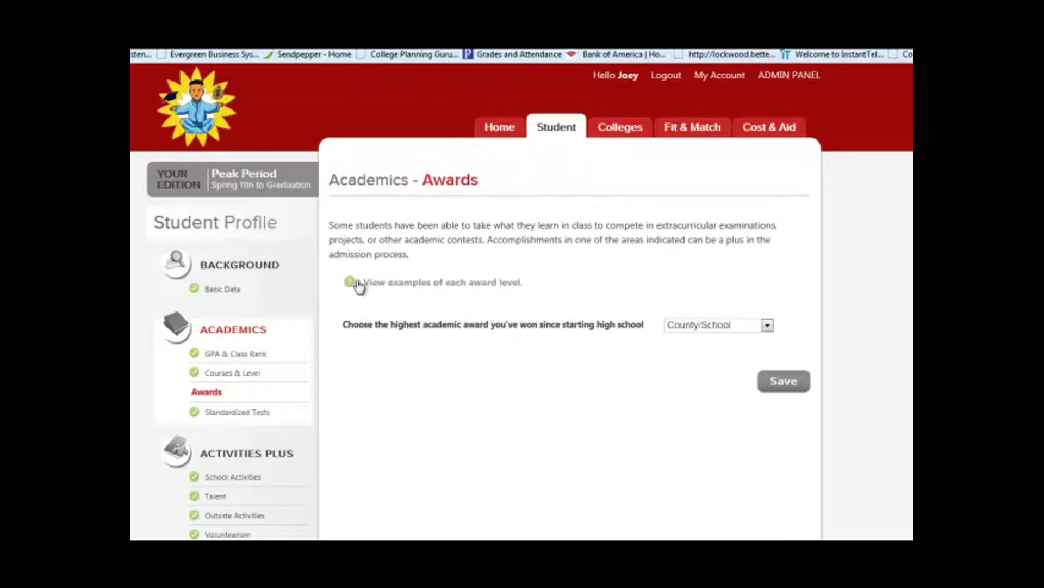
Read the examples of each academic award level and save the Awards page with County/School selected.
{"action": "left_click", "coordinate": [358, 285]}
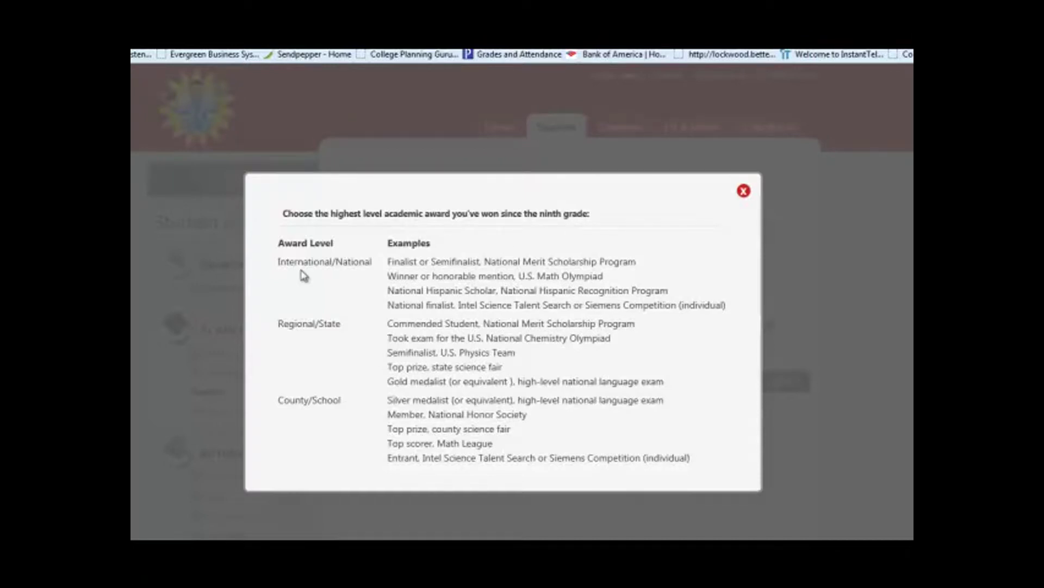
{"action": "left_click", "coordinate": [744, 193]}
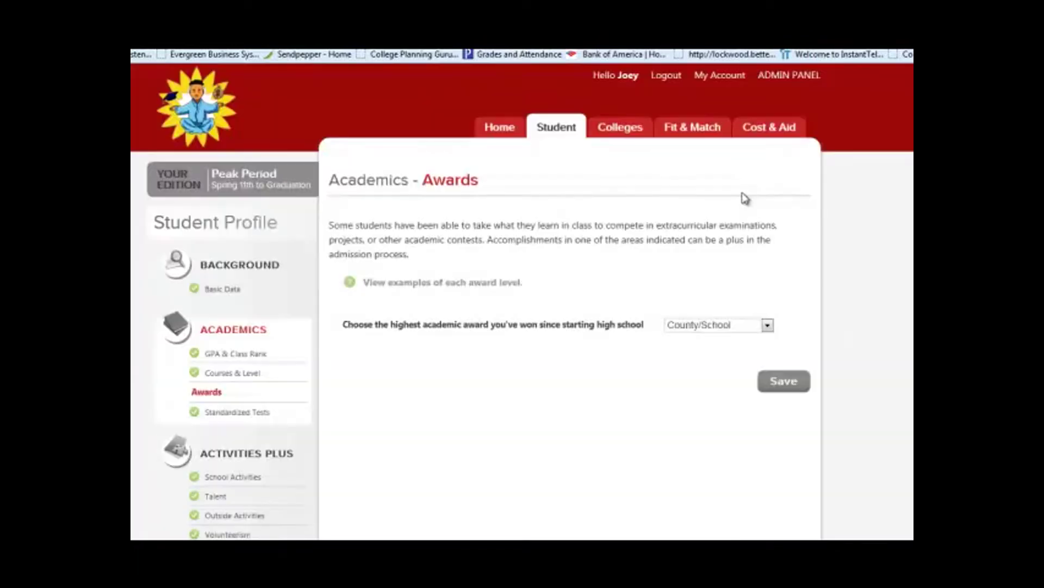
{"action": "left_click", "coordinate": [786, 382]}
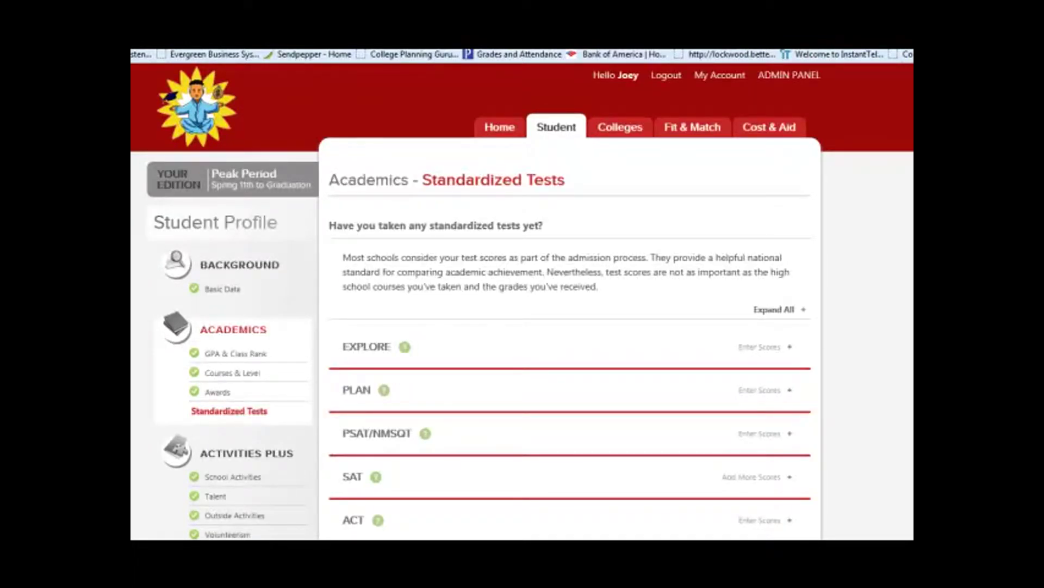
Read the explanation of the SAT on the Standardized Tests page.
{"action": "scroll", "coordinate": [570, 327], "scroll_direction": "down", "scroll_amount": 2}
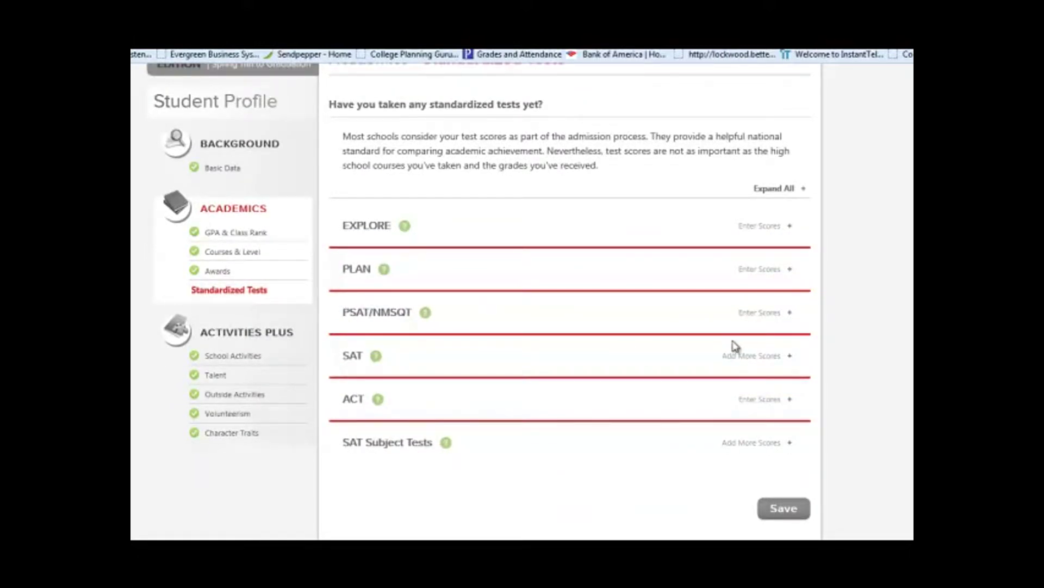
{"action": "left_click", "coordinate": [376, 356]}
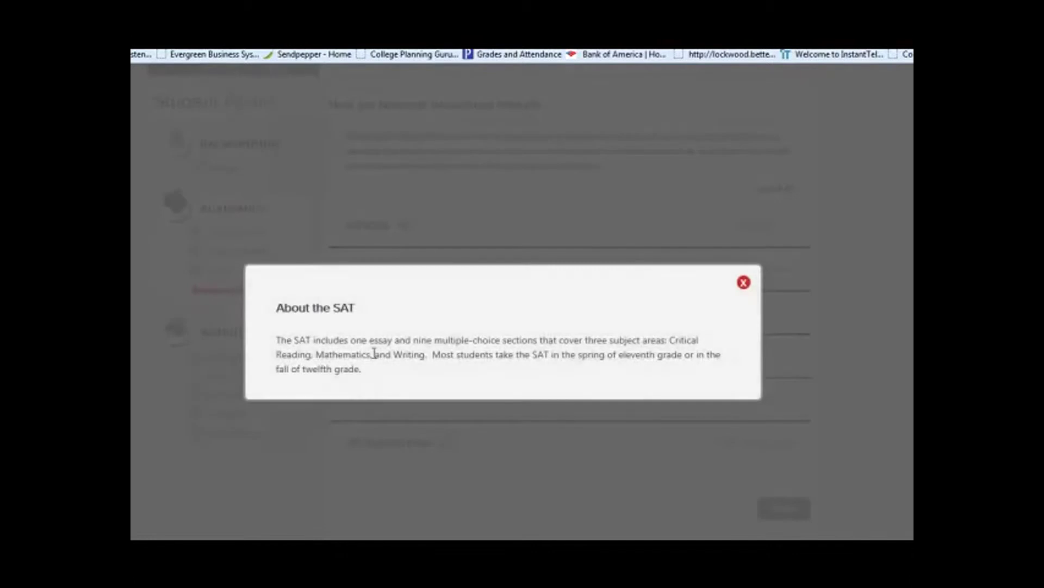
{"action": "left_click", "coordinate": [744, 283]}
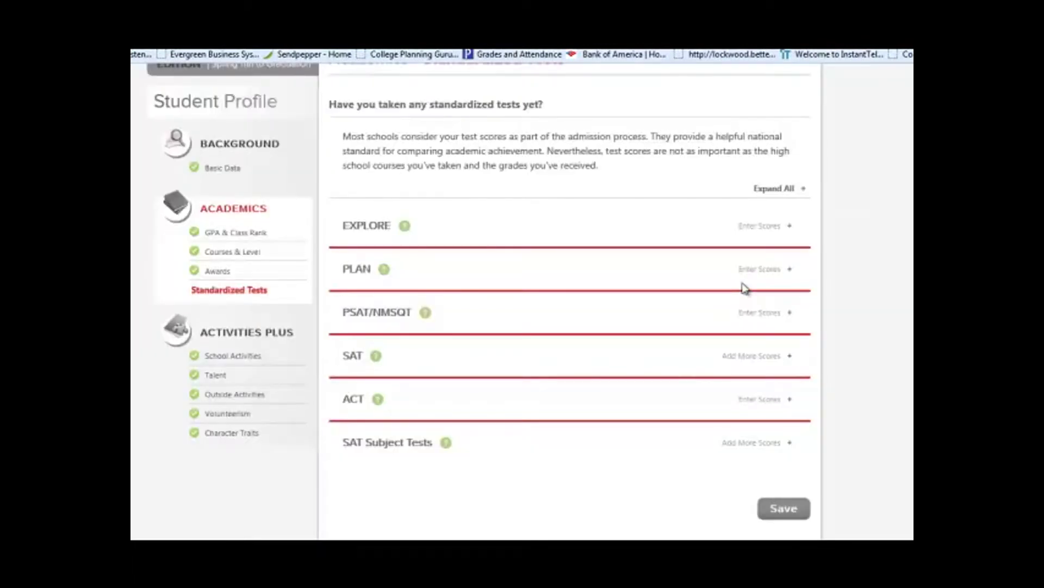
Expand the SAT scores and change the math score of Test 1 to 680.
{"action": "left_click", "coordinate": [745, 363]}
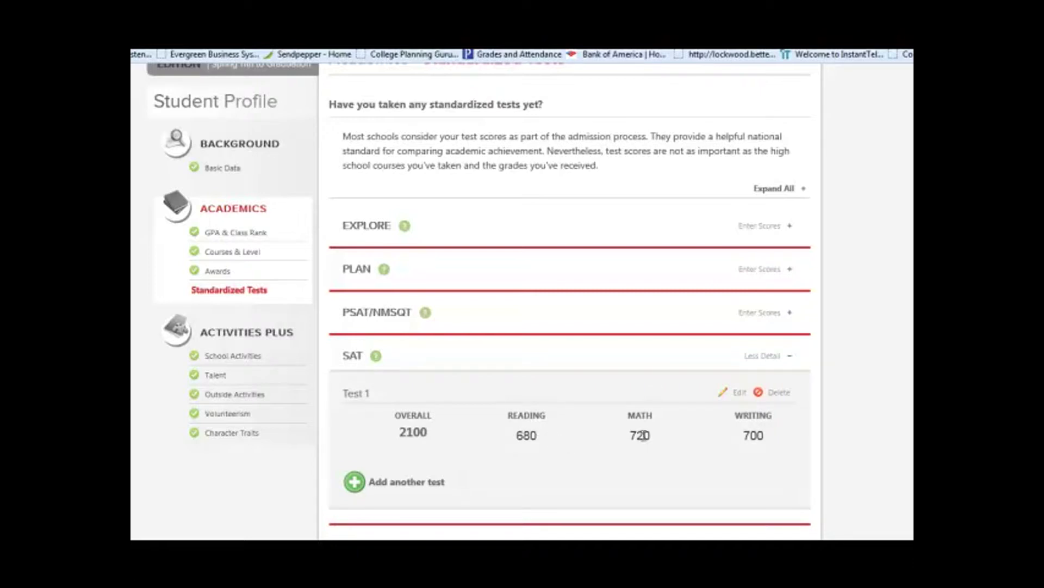
{"action": "left_click", "coordinate": [726, 395]}
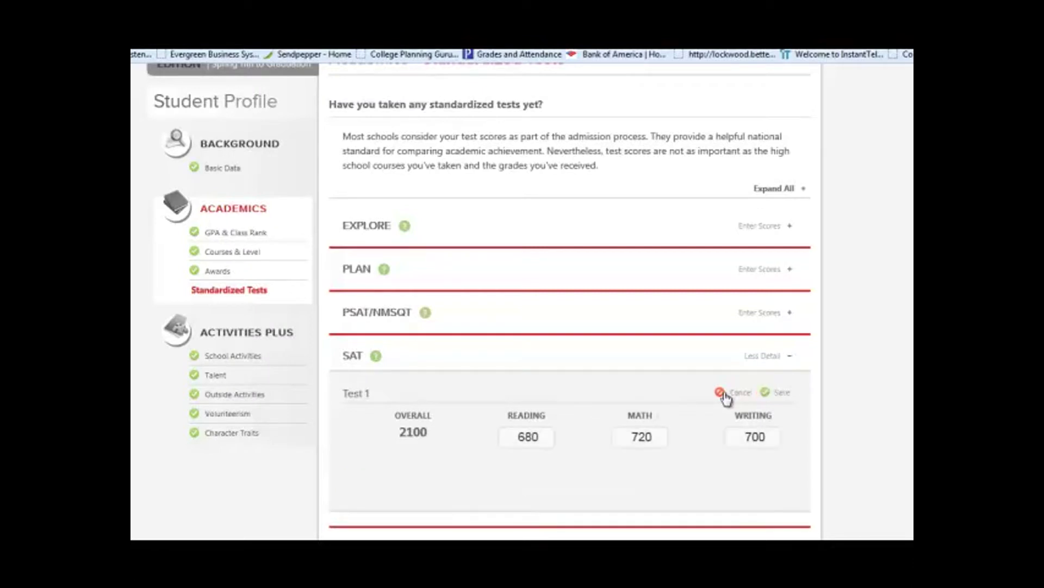
{"action": "double_click", "coordinate": [654, 438]}
{"action": "type", "text": "68"}
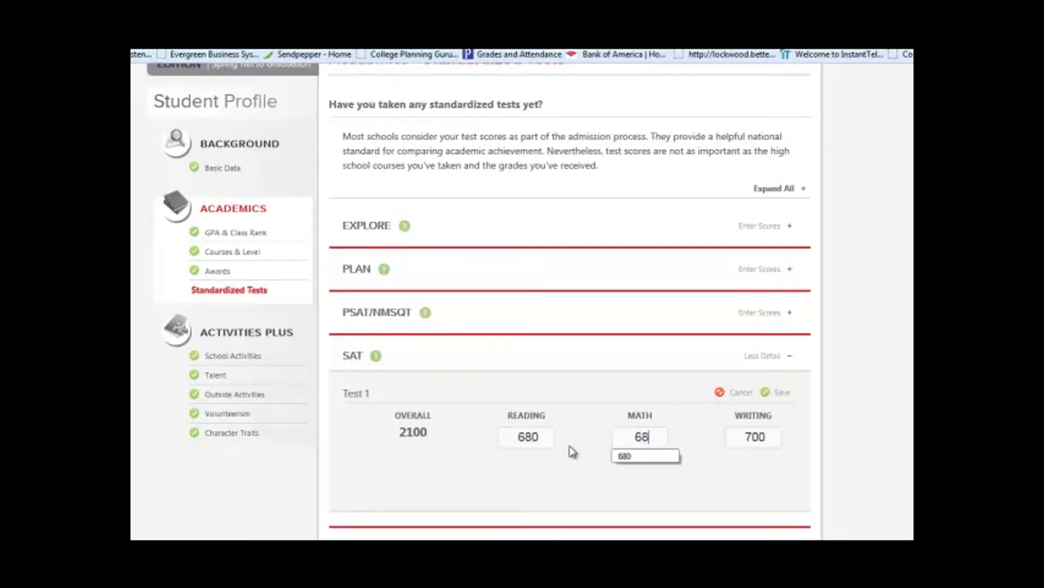
{"action": "type", "text": "0"}
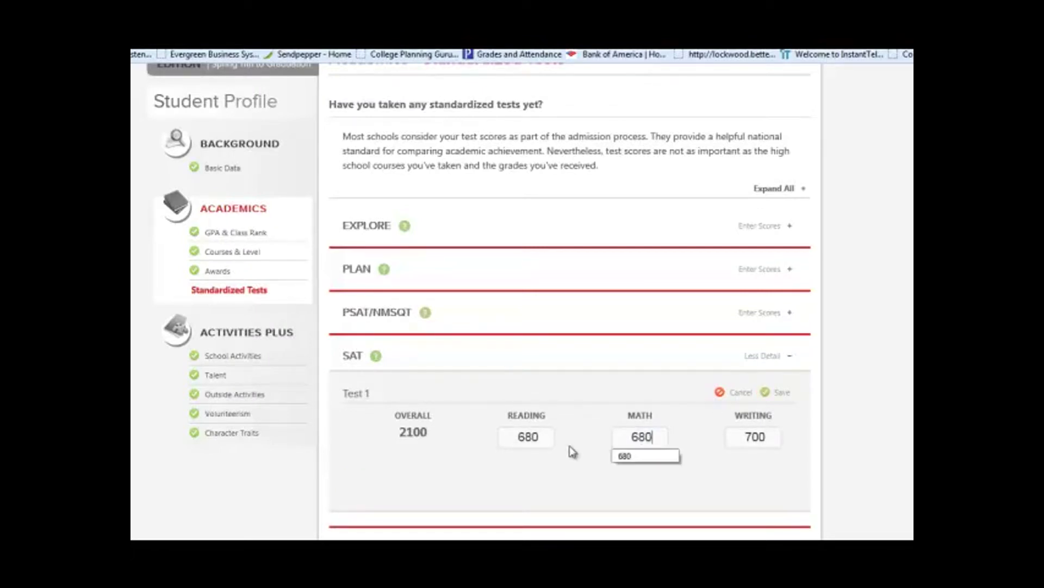
{"action": "left_click", "coordinate": [625, 459]}
Try to save the whole Standardized Tests page while SAT Test 1 is still being edited.
{"action": "scroll", "coordinate": [660, 441], "scroll_direction": "down", "scroll_amount": 1}
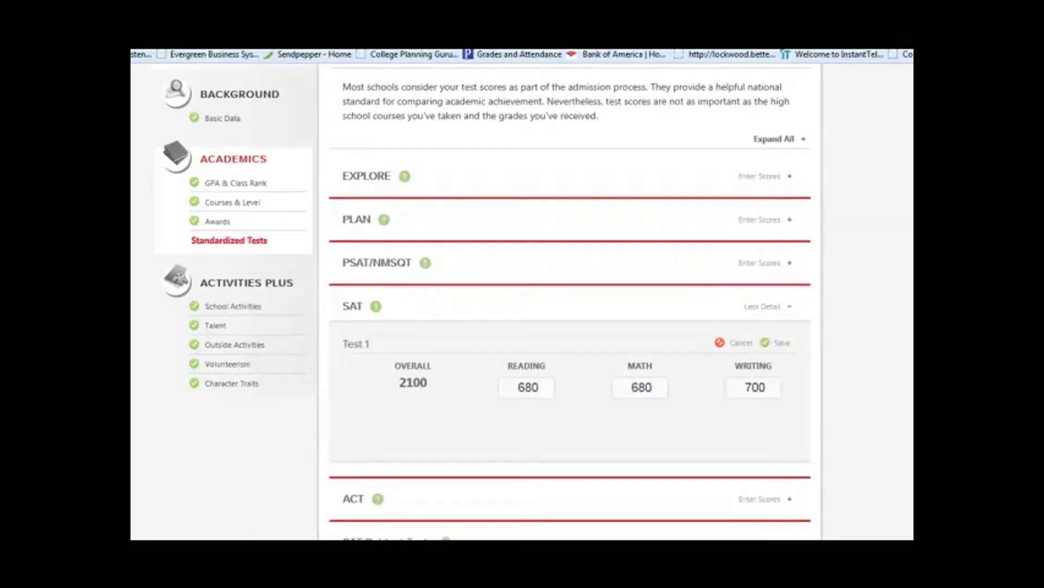
{"action": "scroll", "coordinate": [653, 435], "scroll_direction": "down", "scroll_amount": 2}
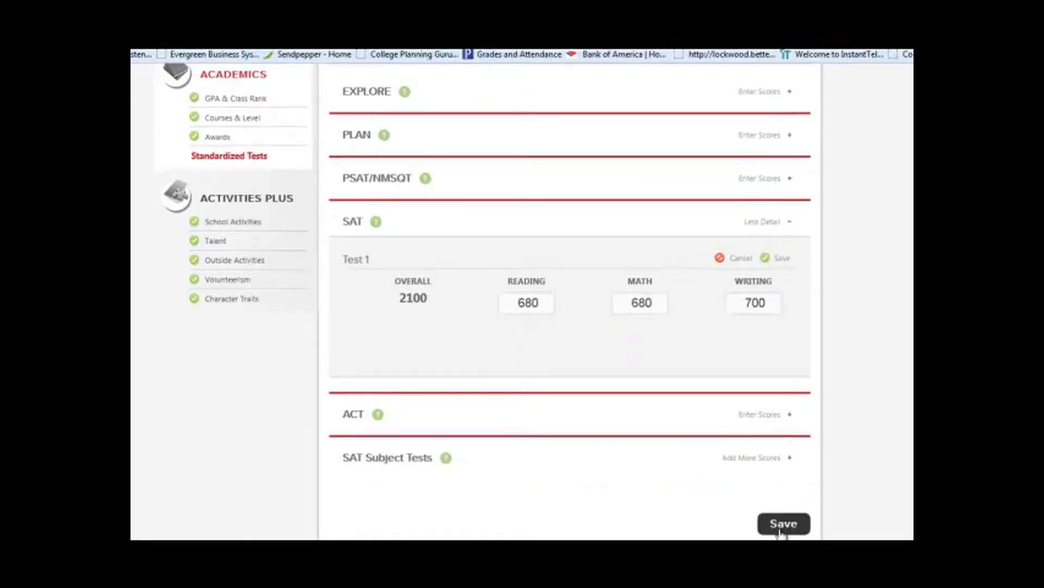
{"action": "left_click", "coordinate": [782, 525]}
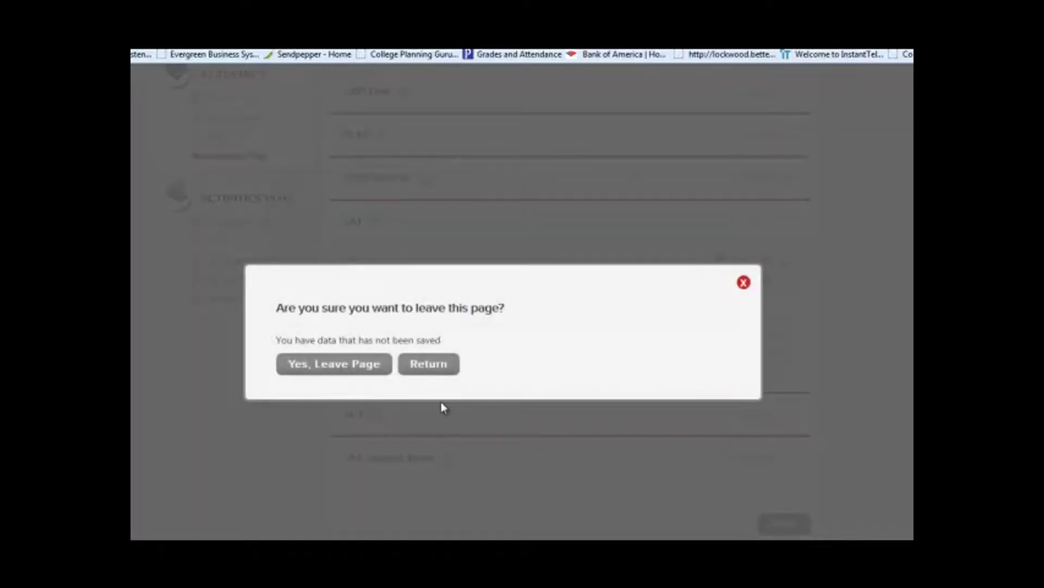
{"action": "left_click", "coordinate": [744, 282]}
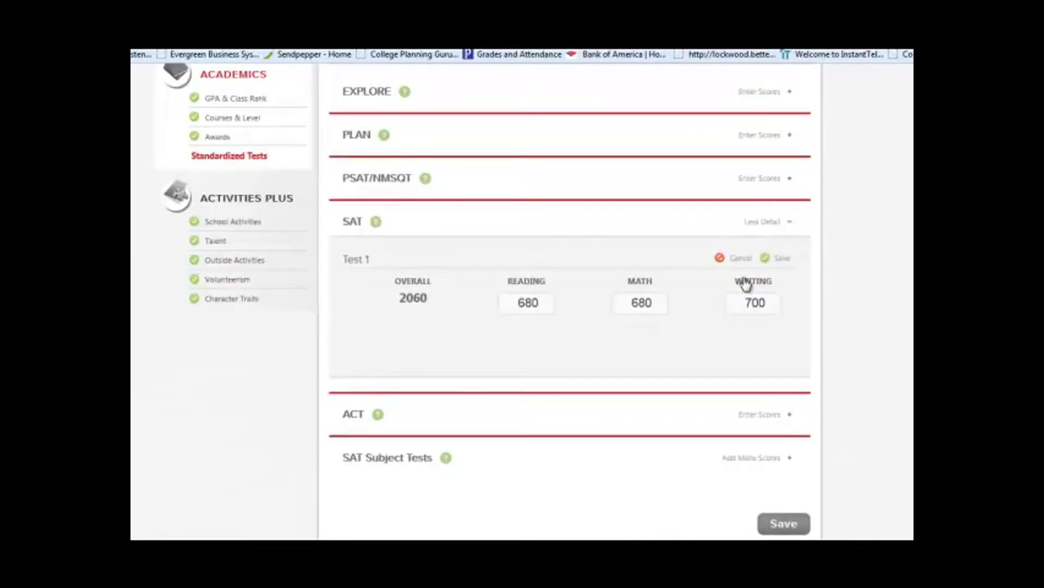
Save the edited SAT Test 1 scores and save the whole Standardized Tests page.
{"action": "left_click", "coordinate": [769, 259]}
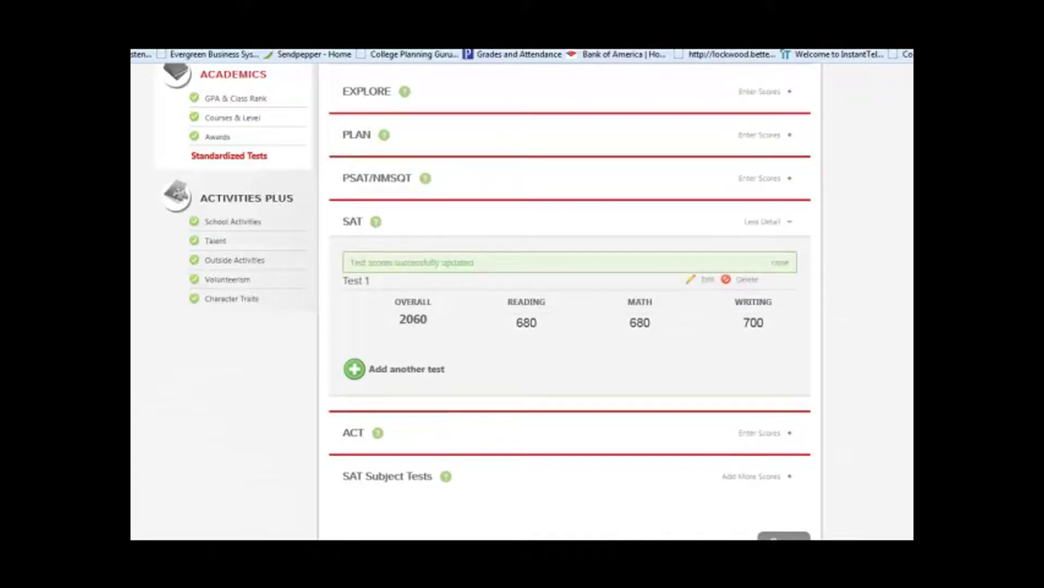
{"action": "scroll", "coordinate": [569, 299], "scroll_direction": "down", "scroll_amount": 2}
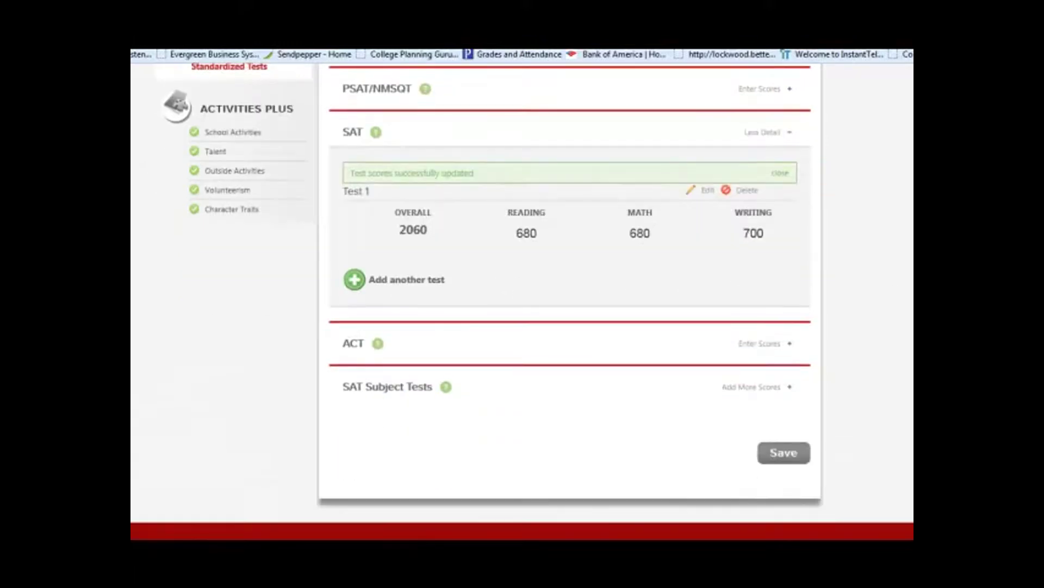
{"action": "left_click", "coordinate": [784, 453]}
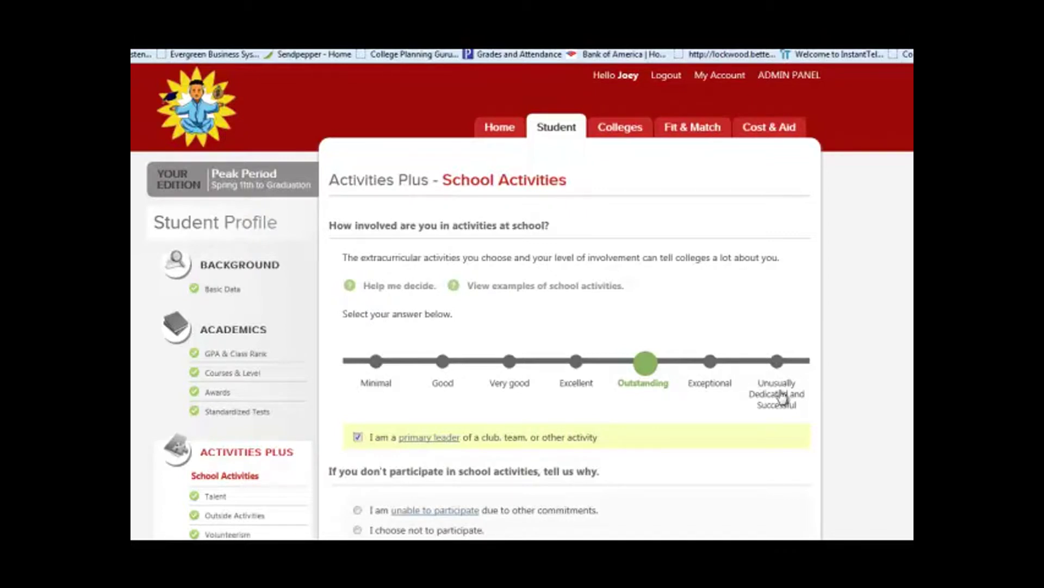
Read the descriptions of each school activity involvement level and the list of example school activities.
{"action": "left_click", "coordinate": [356, 288]}
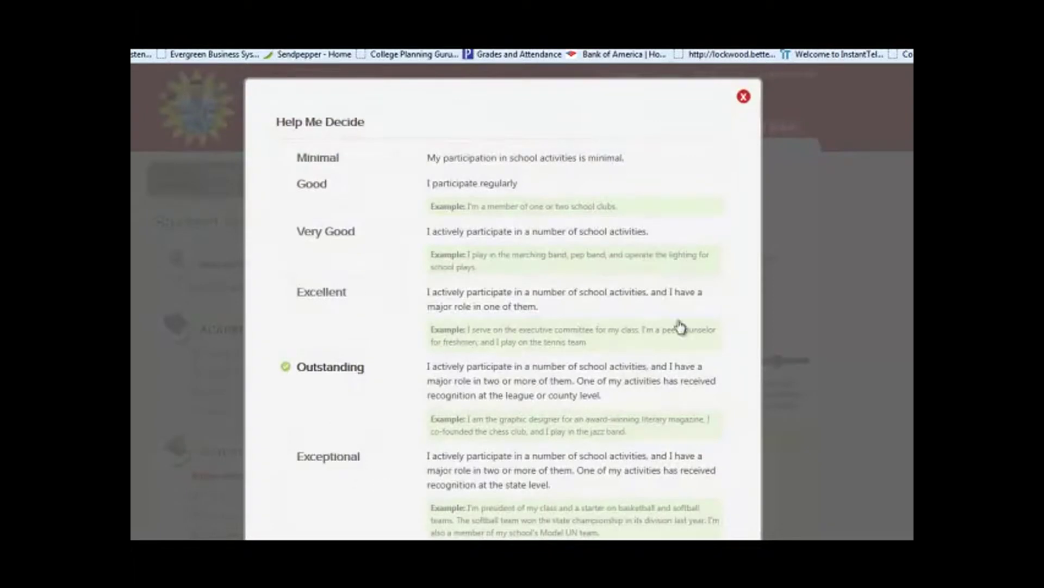
{"action": "scroll", "coordinate": [503, 304], "scroll_direction": "down", "scroll_amount": 3}
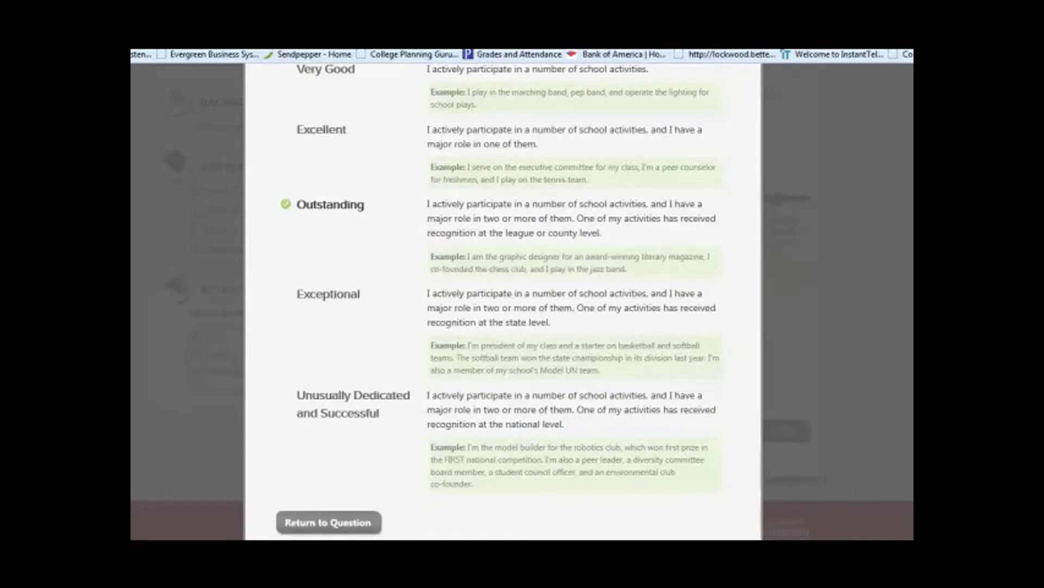
{"action": "scroll", "coordinate": [758, 81], "scroll_direction": "up", "scroll_amount": 5}
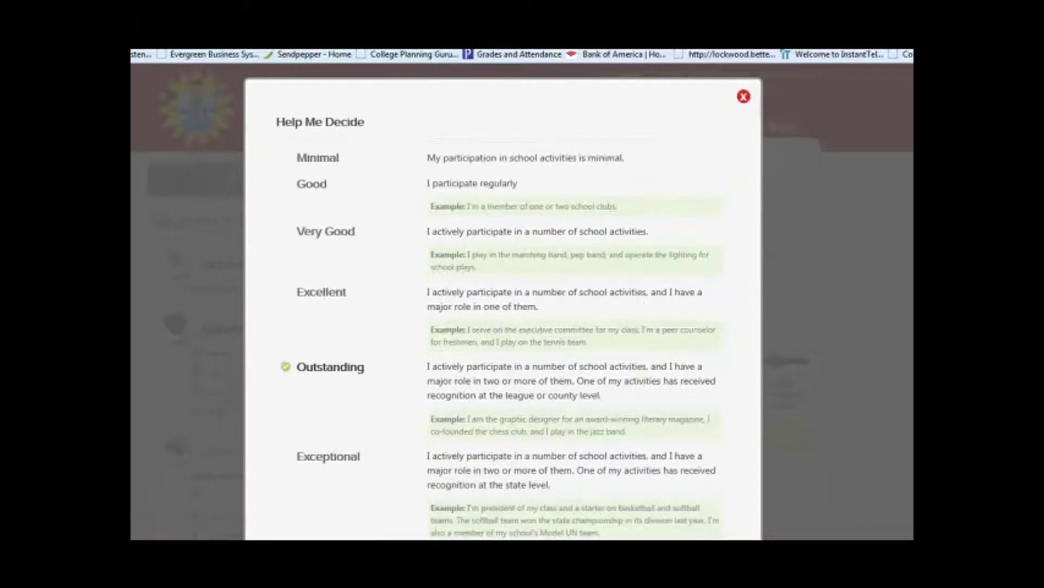
{"action": "left_click", "coordinate": [744, 97]}
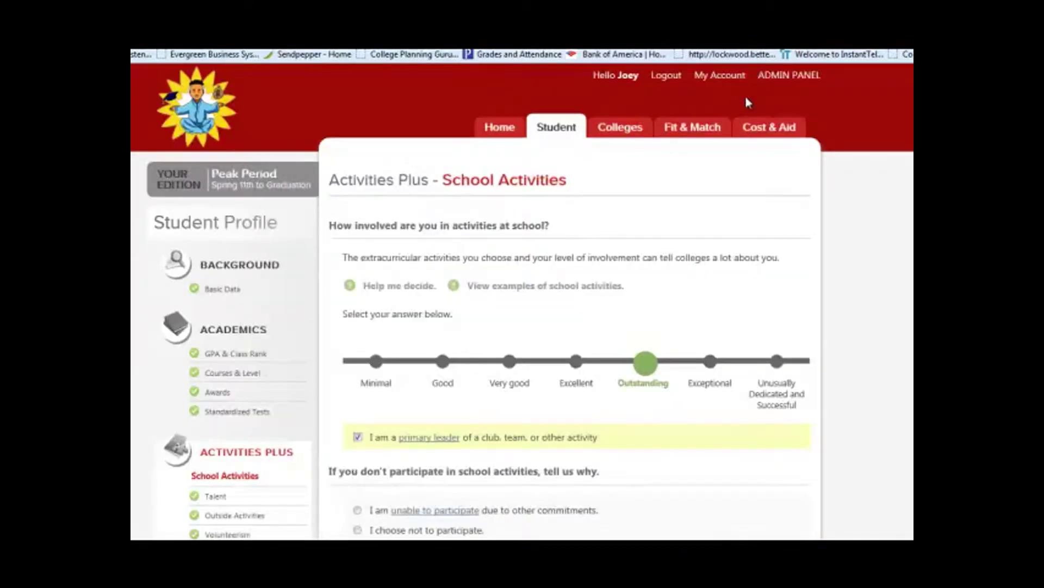
{"action": "left_click", "coordinate": [455, 285]}
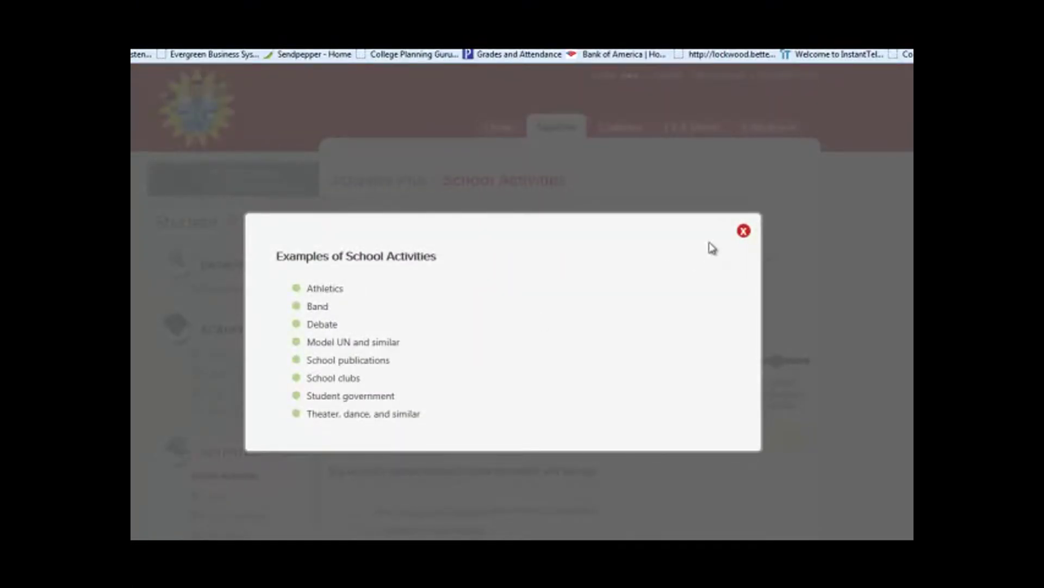
{"action": "left_click", "coordinate": [744, 232]}
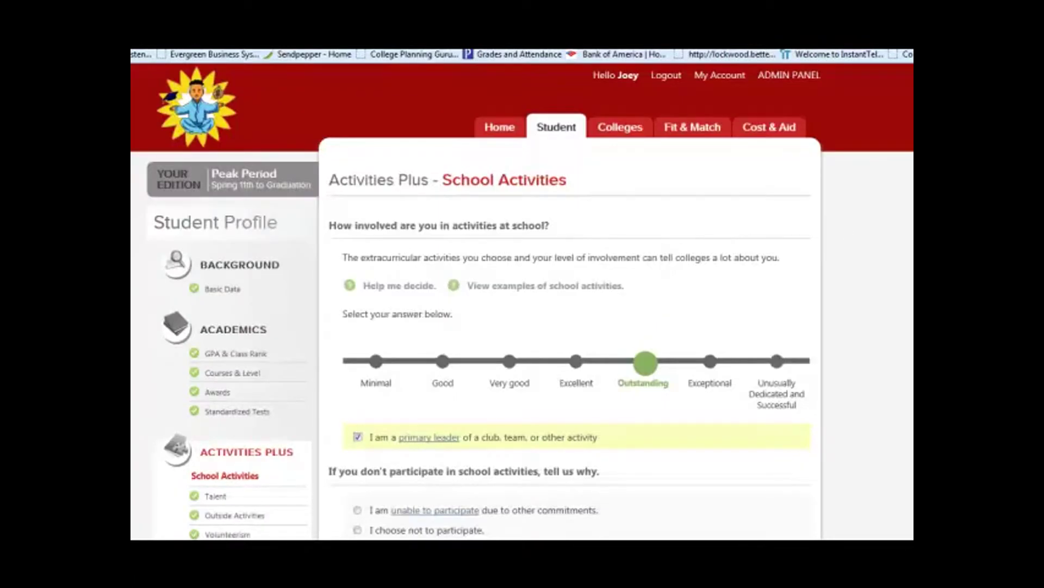
Read what counts as being unable to participate and save the School Activities page with Outstanding selected.
{"action": "scroll", "coordinate": [846, 237], "scroll_direction": "down", "scroll_amount": 2}
{"action": "scroll", "coordinate": [846, 238], "scroll_direction": "down", "scroll_amount": 1}
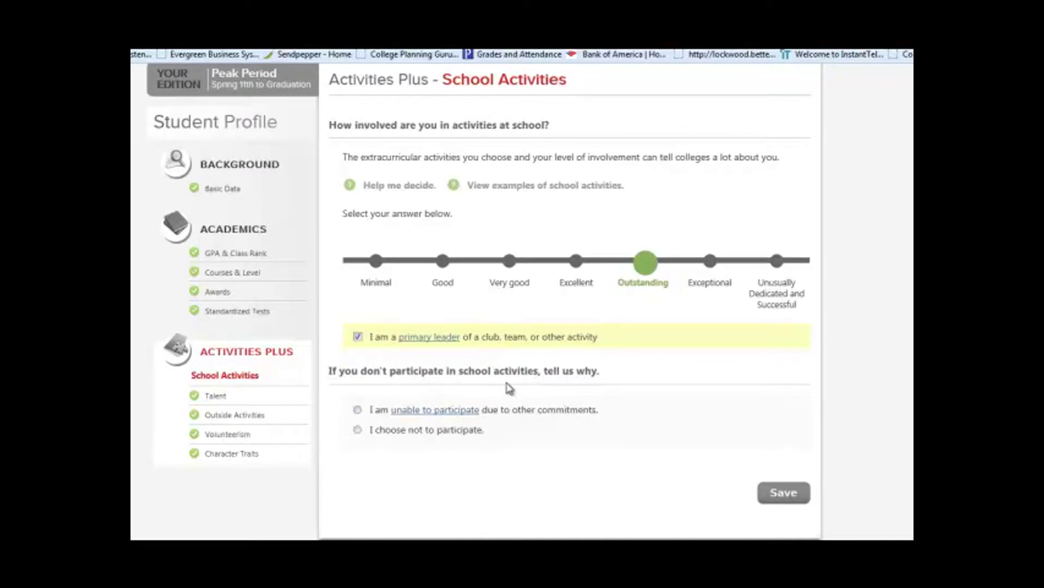
{"action": "left_click", "coordinate": [439, 409]}
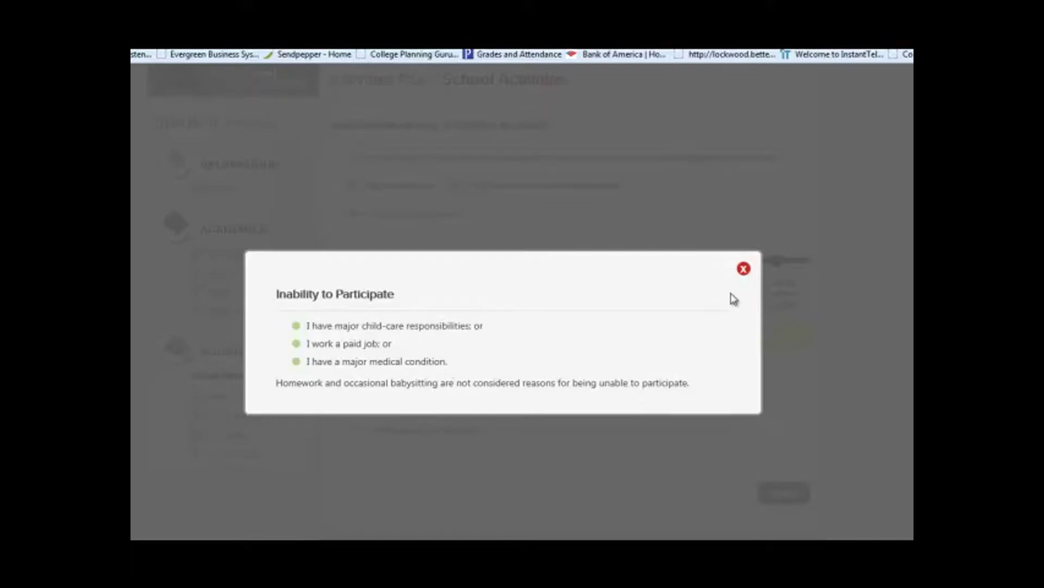
{"action": "left_click", "coordinate": [744, 270]}
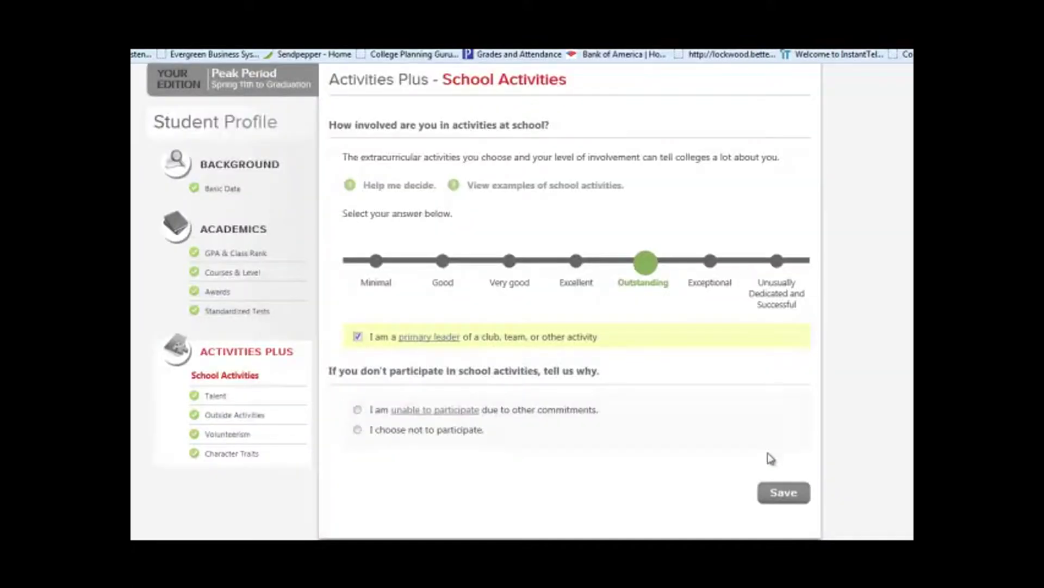
{"action": "left_click", "coordinate": [793, 495]}
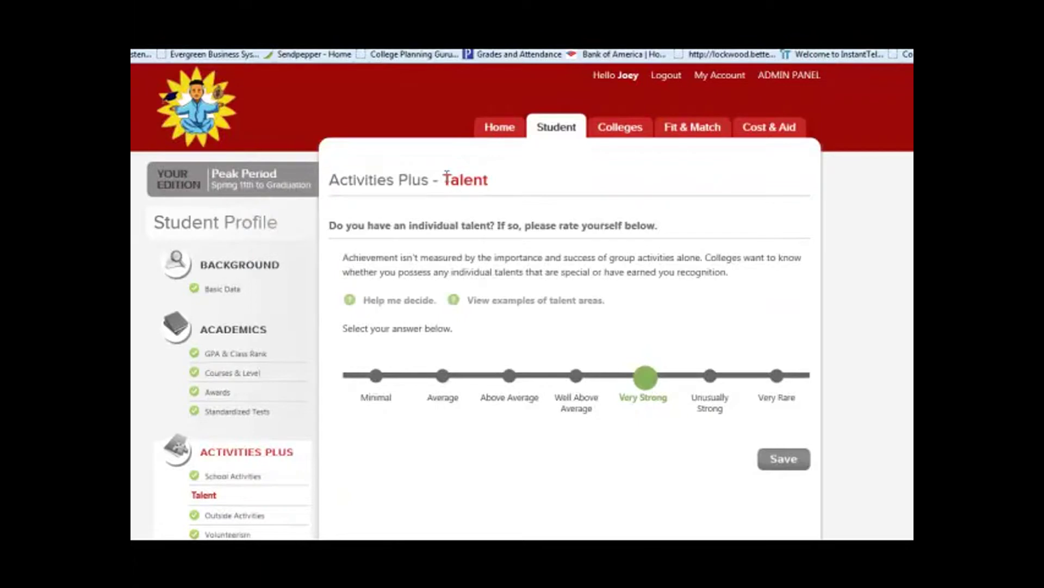
Read the descriptions of the talent levels and save the Talent page with Very Strong selected.
{"action": "left_click", "coordinate": [348, 300]}
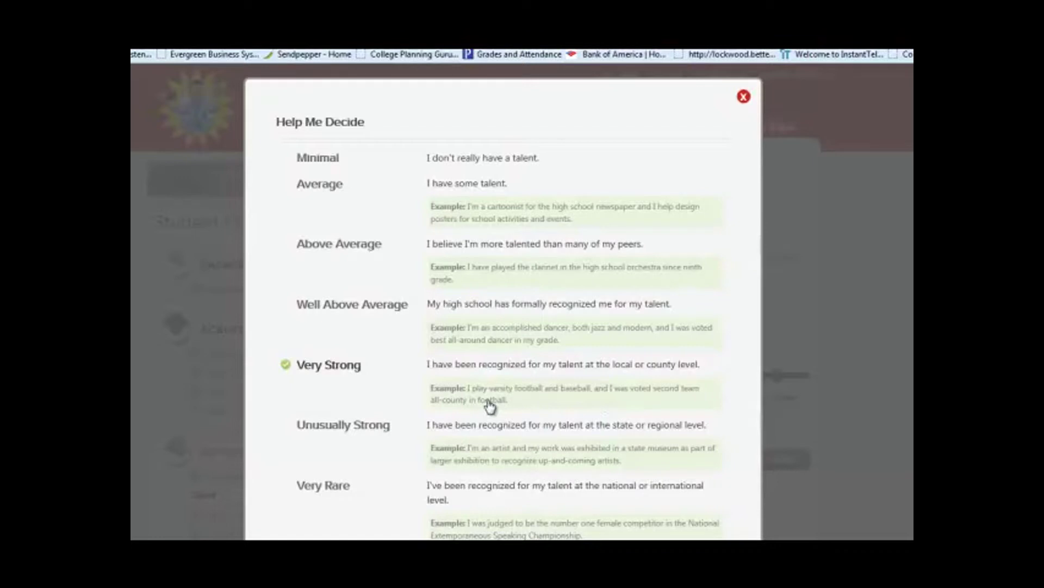
{"action": "left_click", "coordinate": [743, 98]}
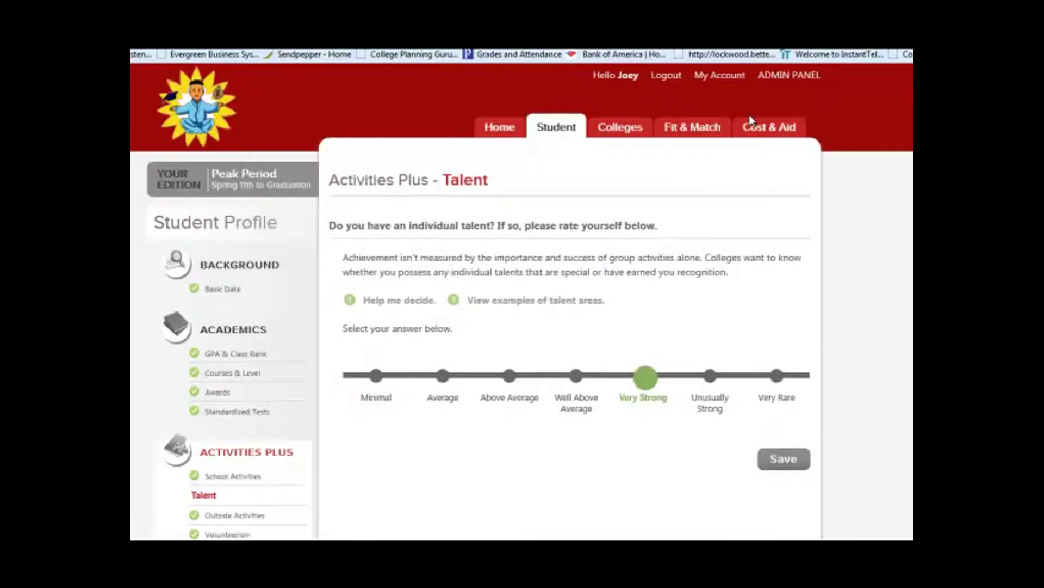
{"action": "scroll", "coordinate": [838, 359], "scroll_direction": "down", "scroll_amount": 3}
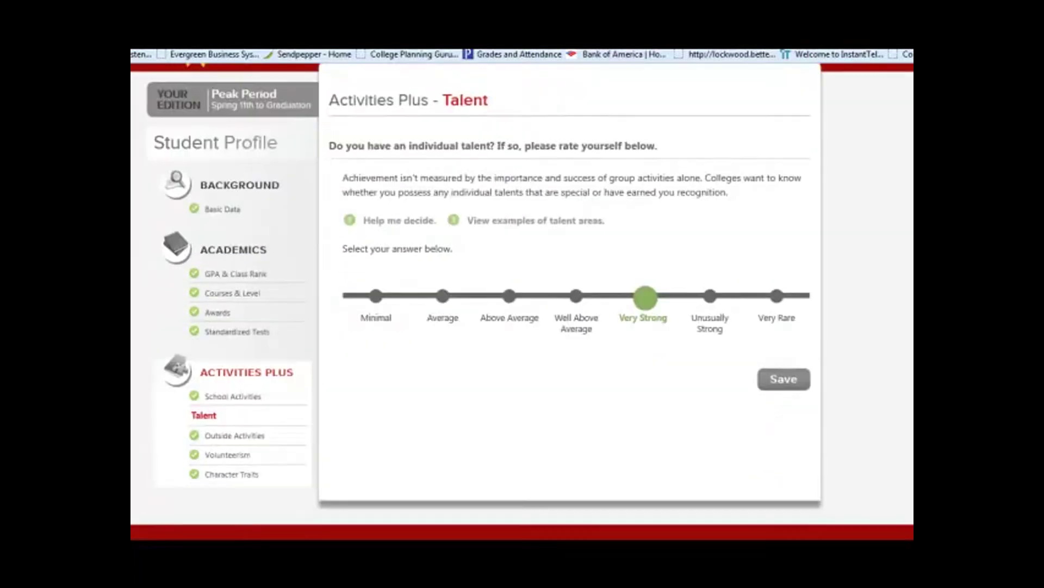
{"action": "left_click", "coordinate": [784, 380]}
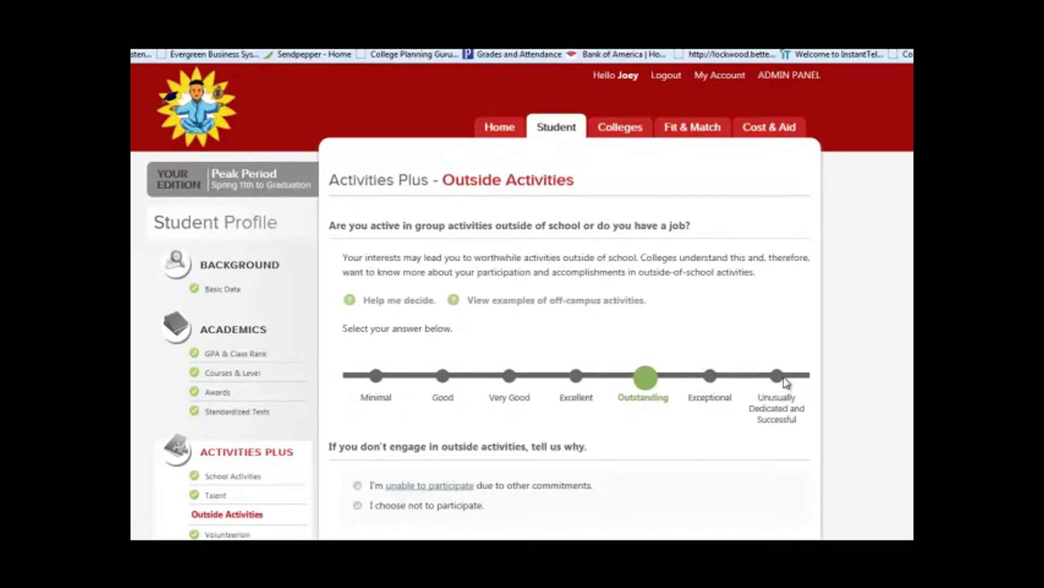
Read the examples and level descriptions for outside activities and save the Outside Activities page with Outstanding selected.
{"action": "left_click", "coordinate": [455, 299]}
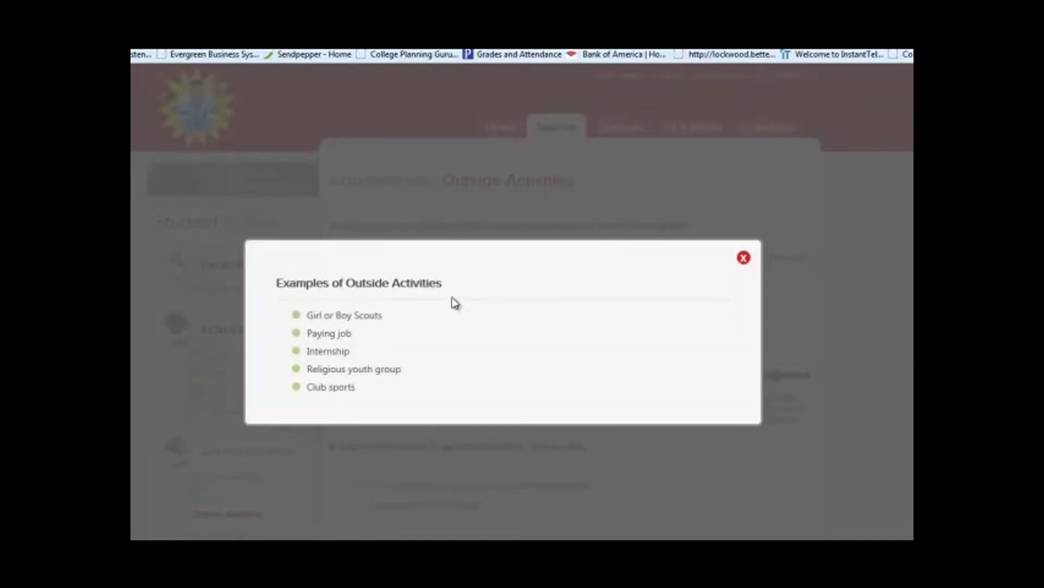
{"action": "left_click", "coordinate": [745, 257]}
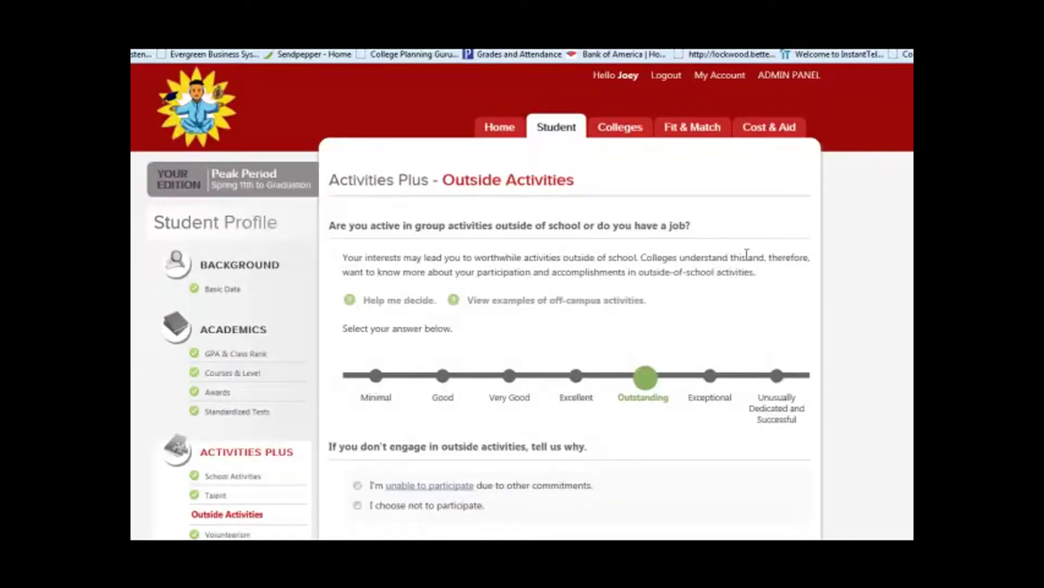
{"action": "left_click", "coordinate": [350, 300]}
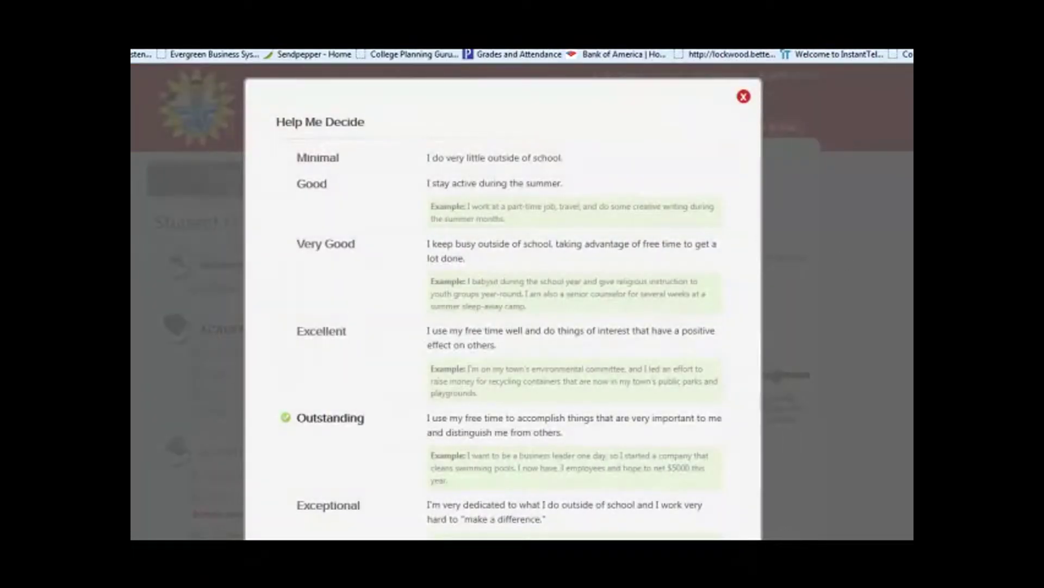
{"action": "scroll", "coordinate": [522, 300], "scroll_direction": "down", "scroll_amount": 1}
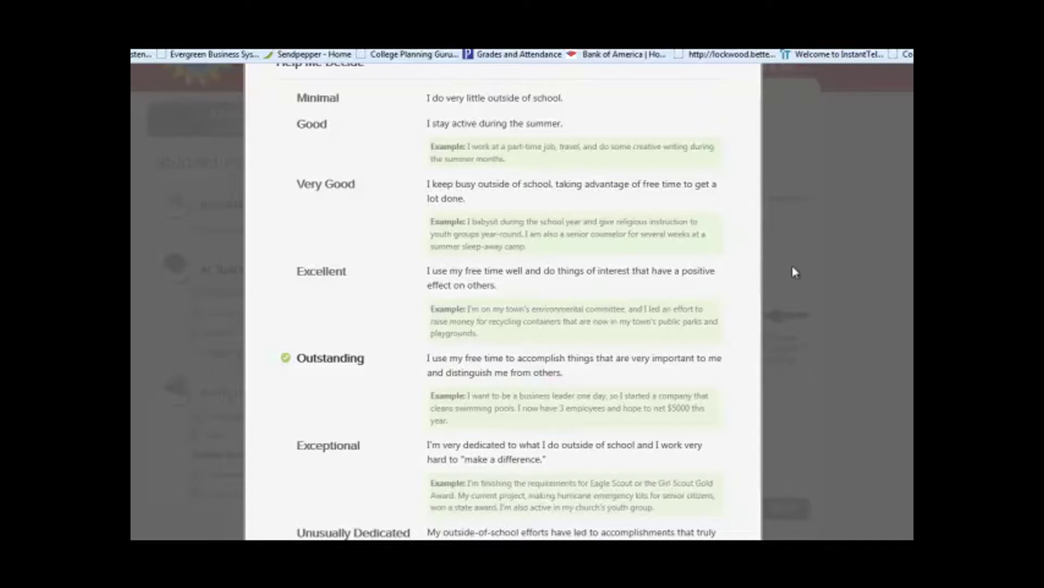
{"action": "scroll", "coordinate": [856, 196], "scroll_direction": "up", "scroll_amount": 2}
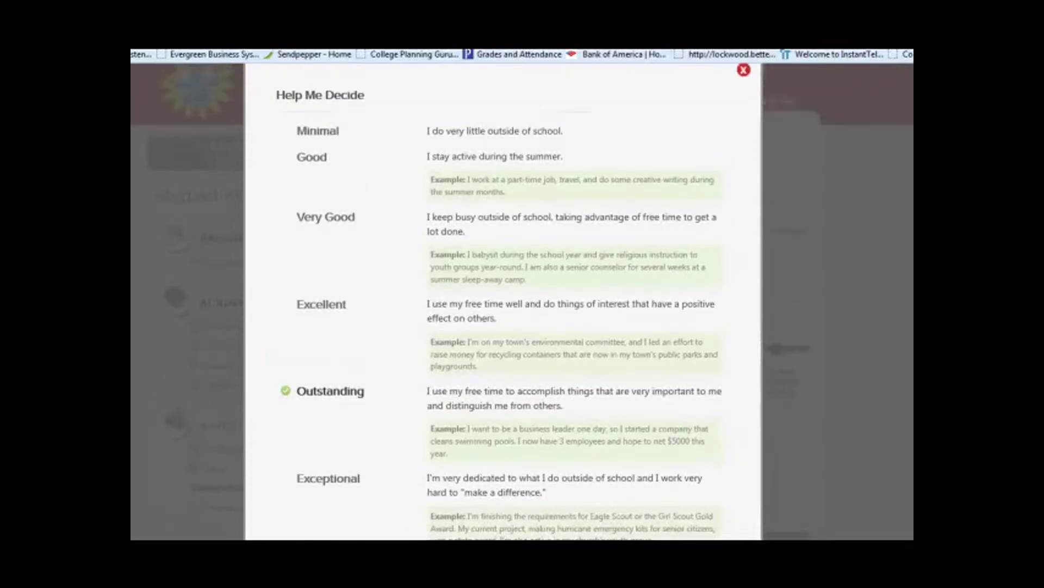
{"action": "left_click", "coordinate": [745, 98]}
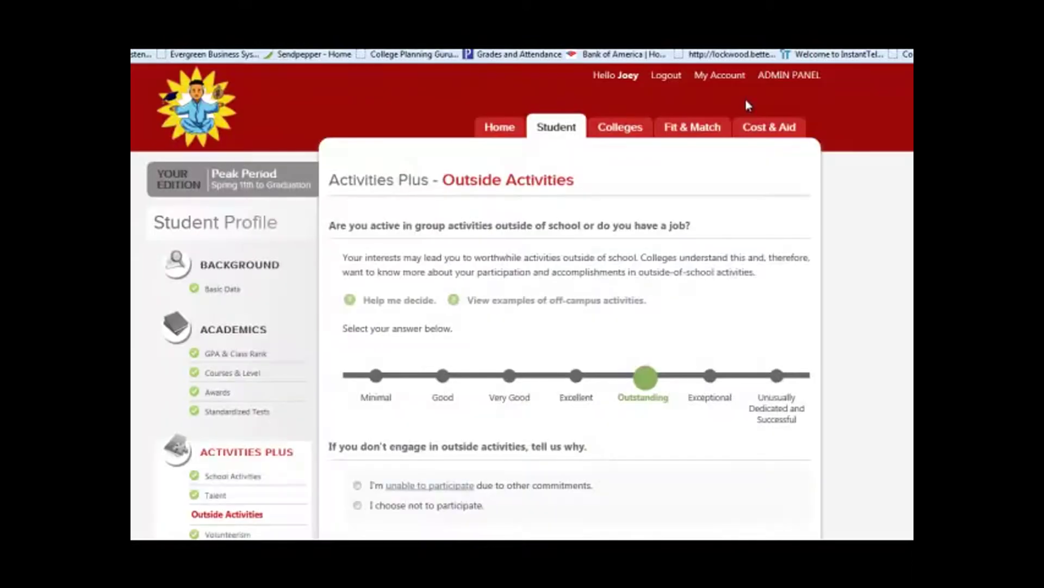
{"action": "scroll", "coordinate": [798, 474], "scroll_direction": "down", "scroll_amount": 3}
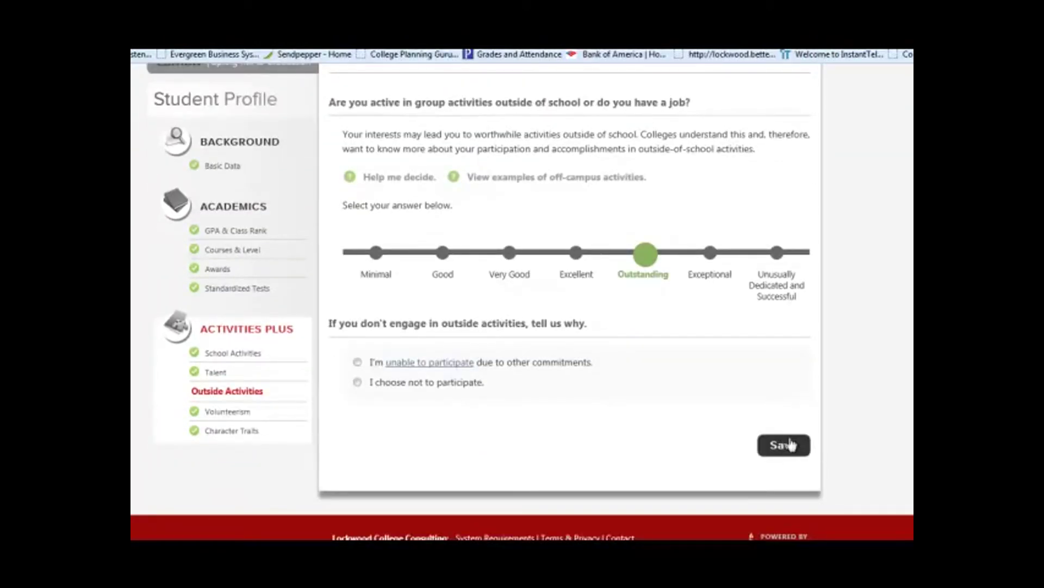
{"action": "left_click", "coordinate": [789, 445]}
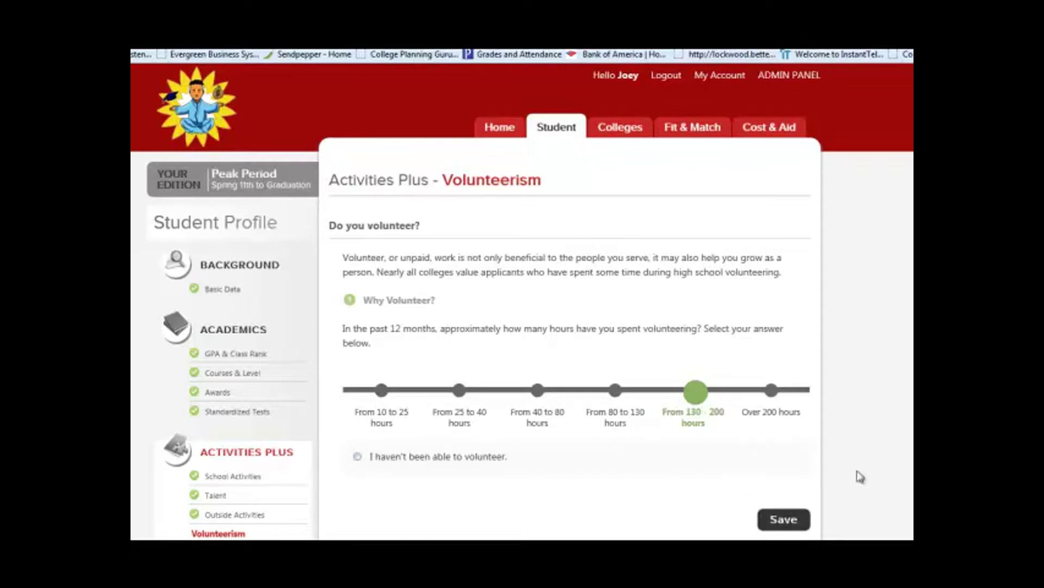
Save the Volunteerism page with 130 - 200 hours of volunteering selected.
{"action": "scroll", "coordinate": [522, 300], "scroll_direction": "down", "scroll_amount": 1}
{"action": "scroll", "coordinate": [523, 301], "scroll_direction": "down", "scroll_amount": 1}
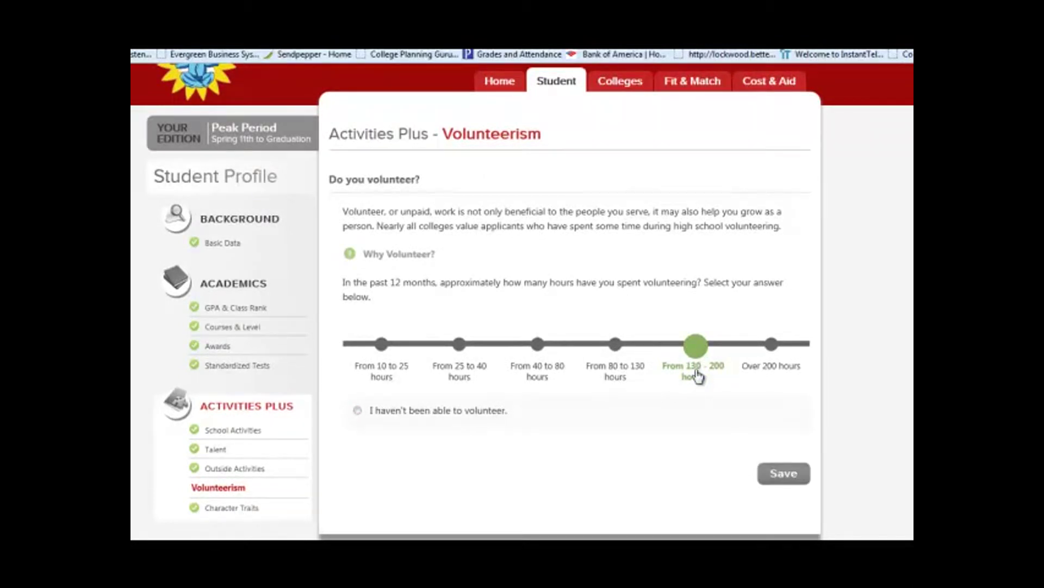
{"action": "left_click", "coordinate": [769, 474]}
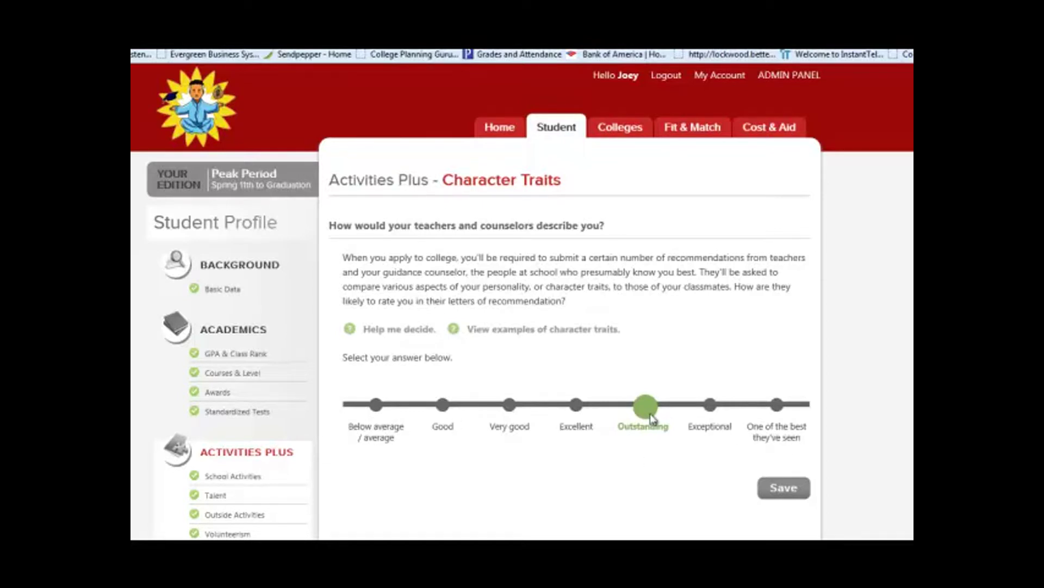
Read how teacher and counselor ratings are defined and save the Character Traits page with Outstanding selected.
{"action": "left_click", "coordinate": [349, 328]}
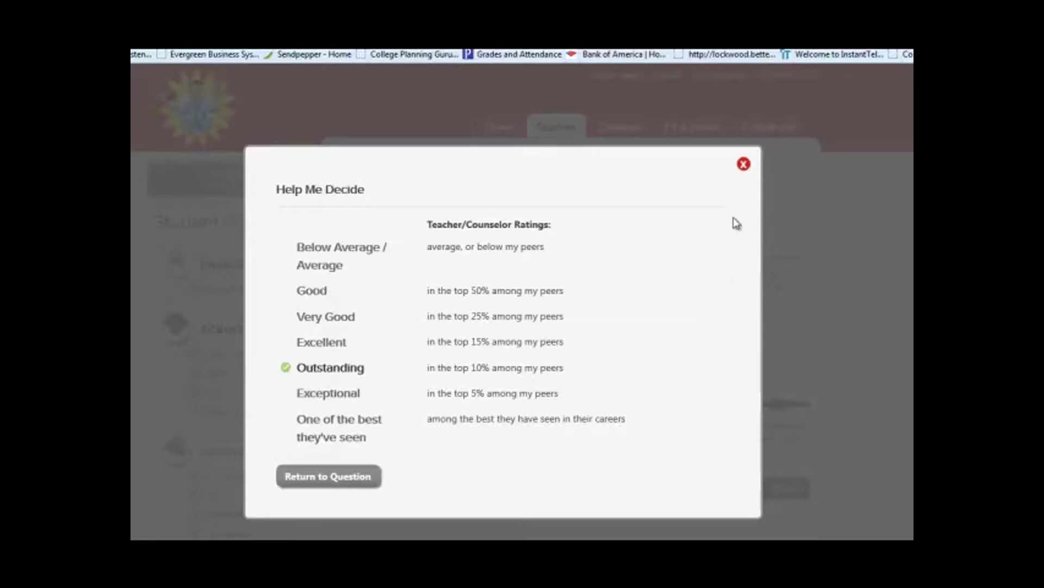
{"action": "left_click", "coordinate": [743, 165]}
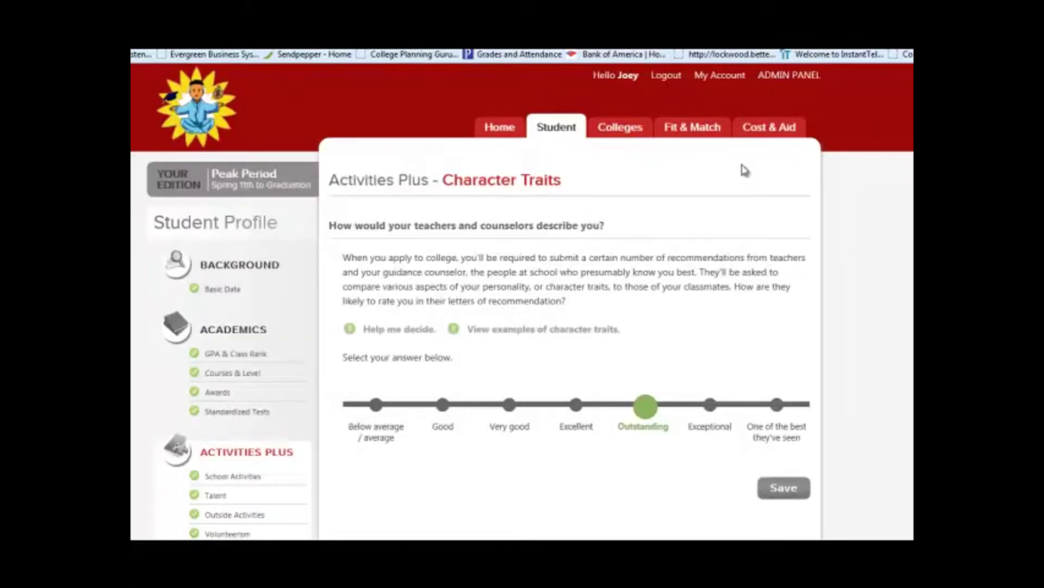
{"action": "left_click", "coordinate": [777, 493]}
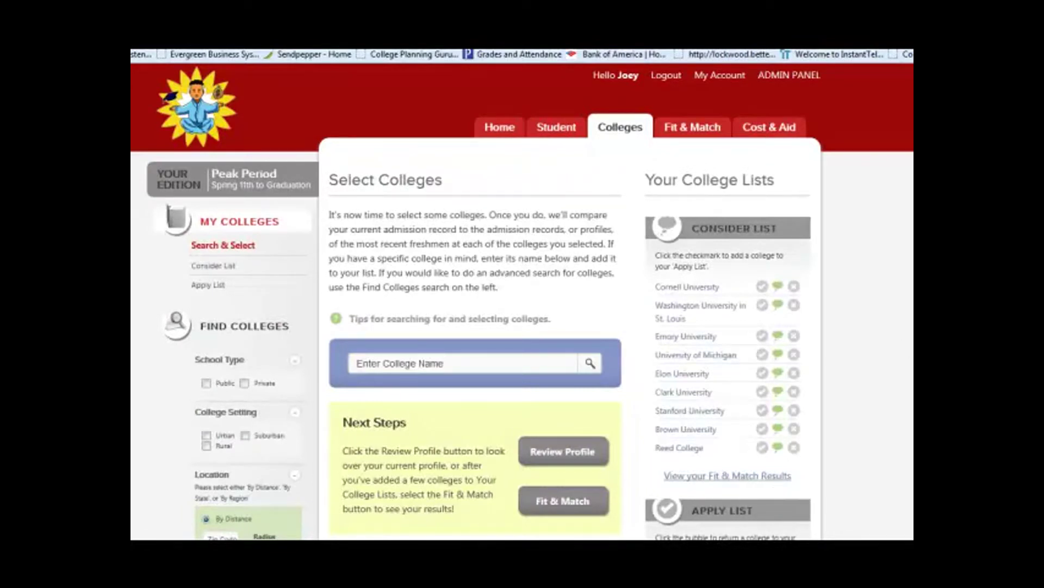
View the Fit & Match results for the Consider List and open the explanation of the Solid to Strong category.
{"action": "scroll", "coordinate": [522, 301], "scroll_direction": "down", "scroll_amount": 1}
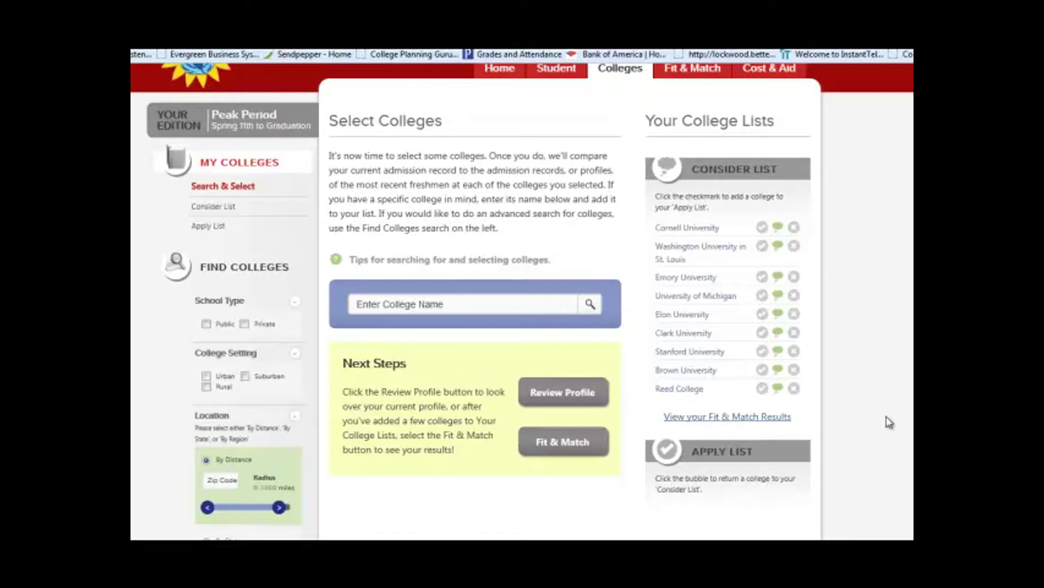
{"action": "left_click", "coordinate": [746, 419]}
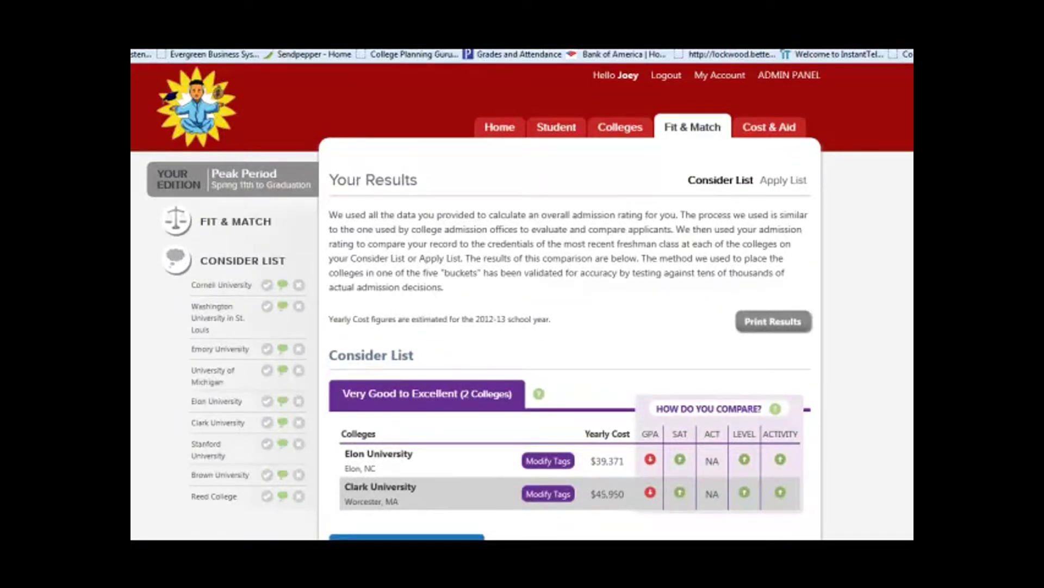
{"action": "scroll", "coordinate": [522, 299], "scroll_direction": "down", "scroll_amount": 3}
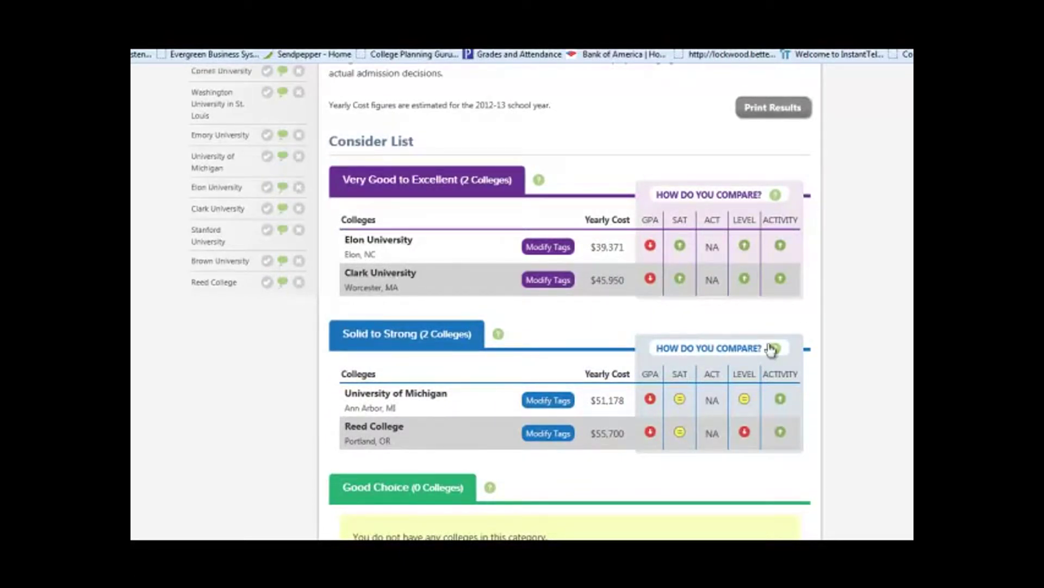
{"action": "scroll", "coordinate": [448, 218], "scroll_direction": "down", "scroll_amount": 3}
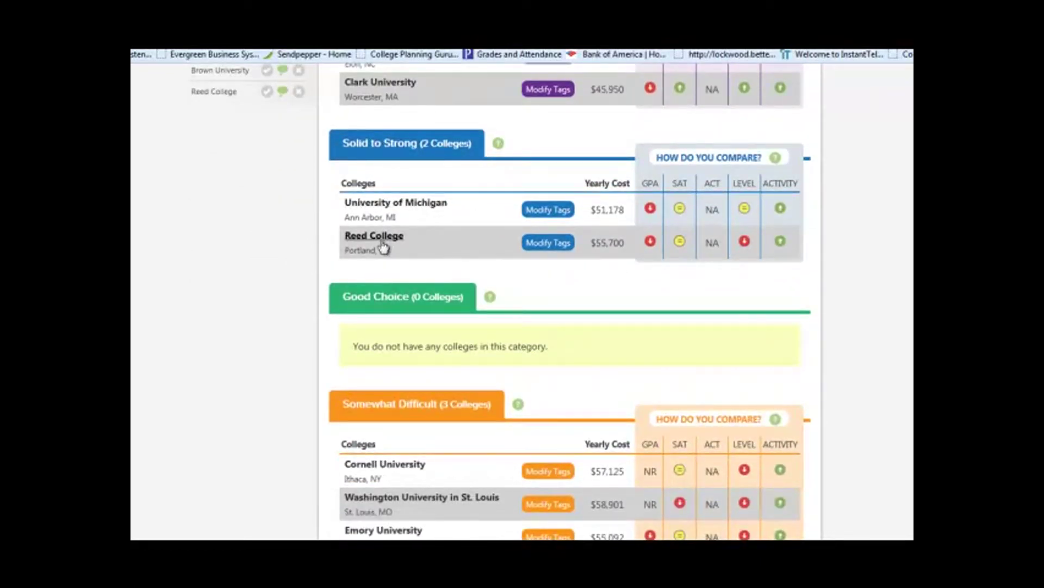
{"action": "left_click", "coordinate": [499, 144]}
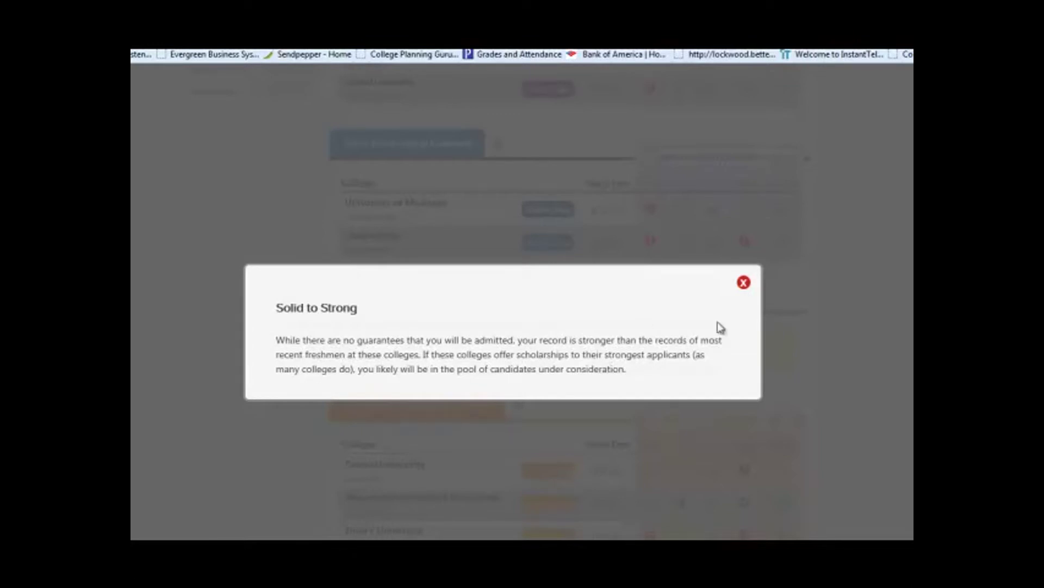
Close the Solid to Strong explanation and read the explanations of the Somewhat Difficult and Very Difficult categories.
{"action": "left_click", "coordinate": [745, 283]}
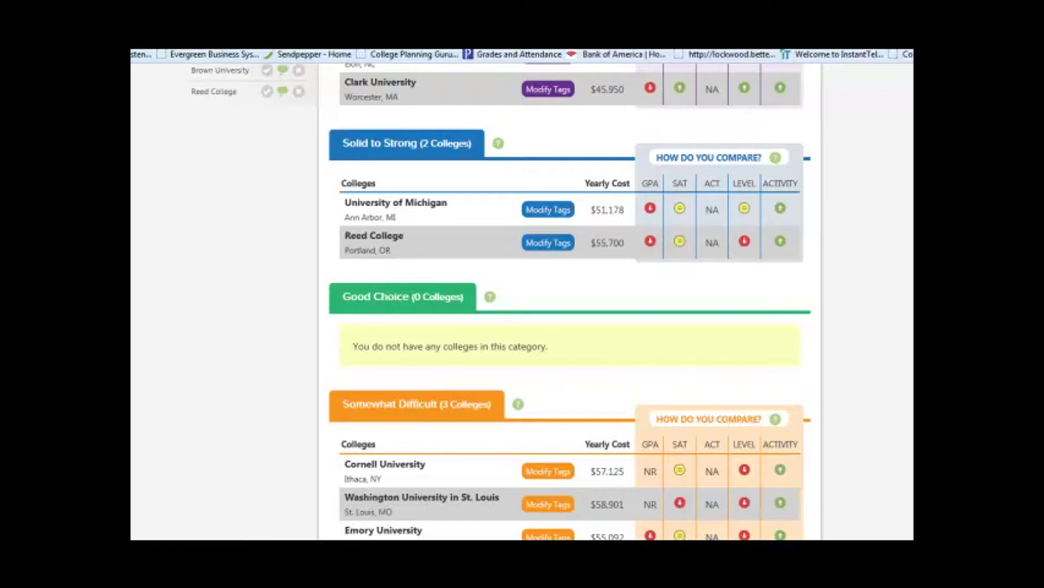
{"action": "scroll", "coordinate": [737, 254], "scroll_direction": "down", "scroll_amount": 5}
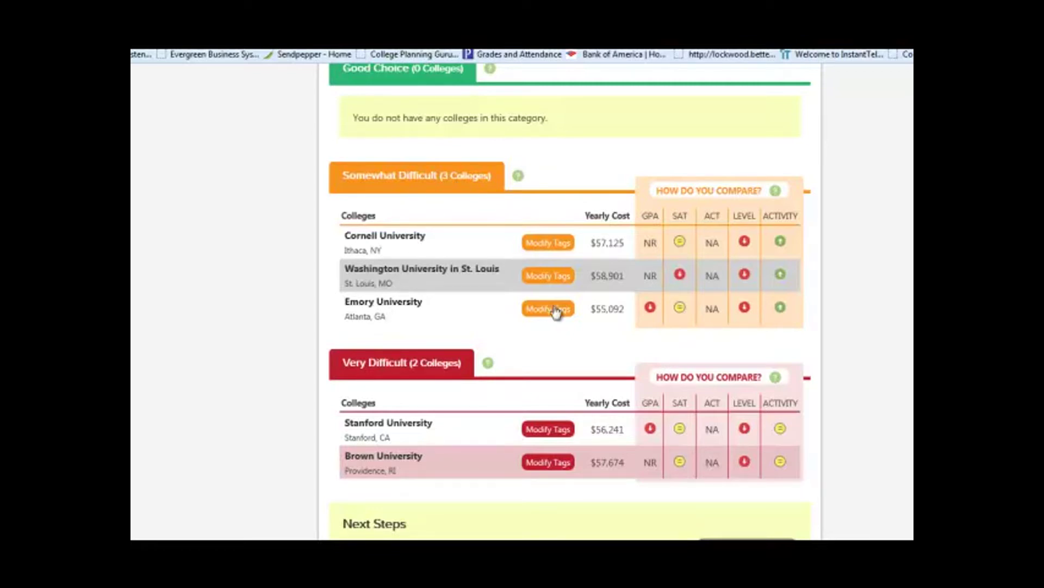
{"action": "left_click", "coordinate": [517, 175]}
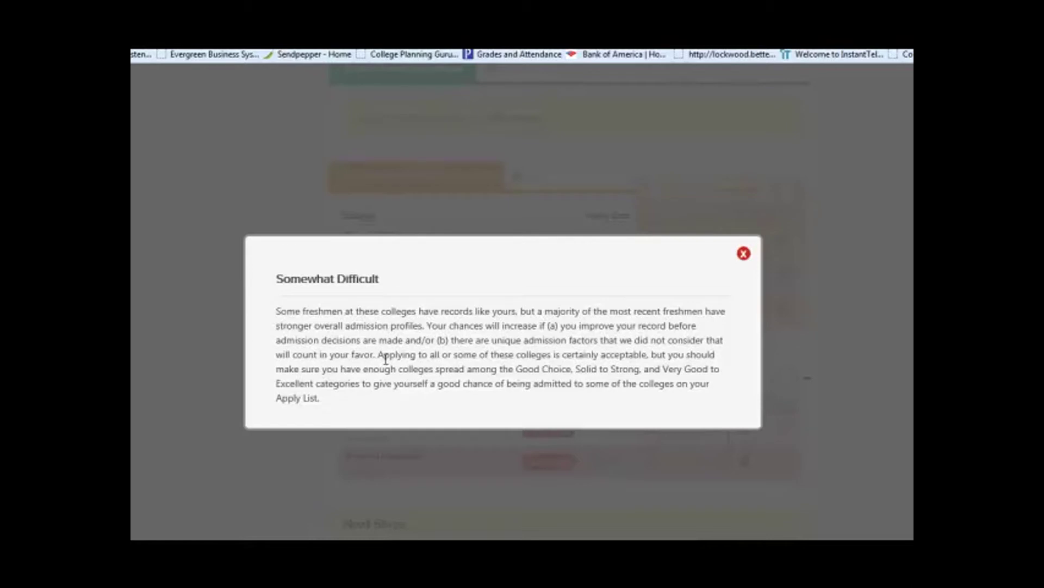
{"action": "left_click", "coordinate": [743, 254]}
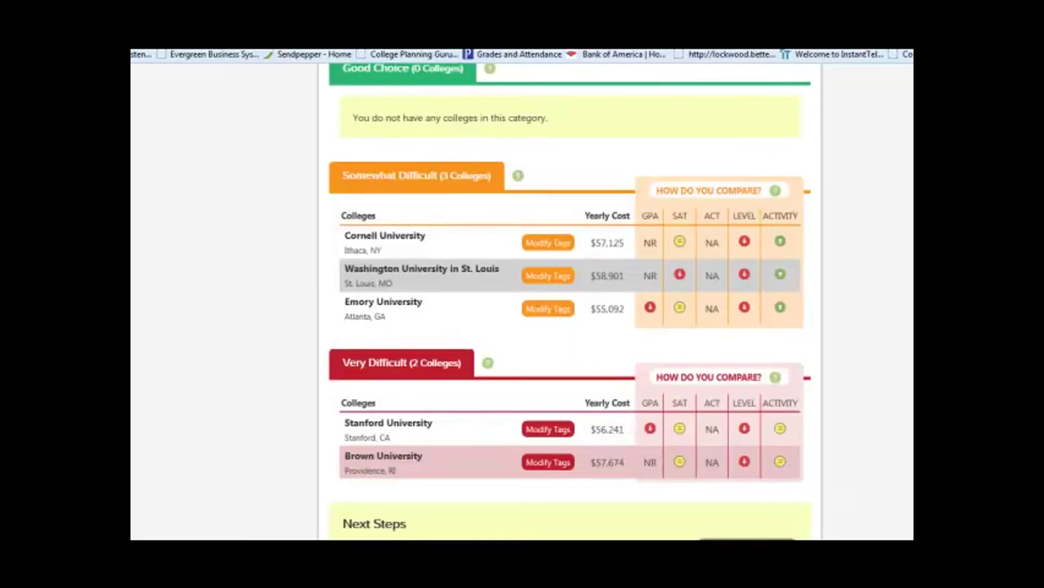
{"action": "scroll", "coordinate": [569, 299], "scroll_direction": "down", "scroll_amount": 2}
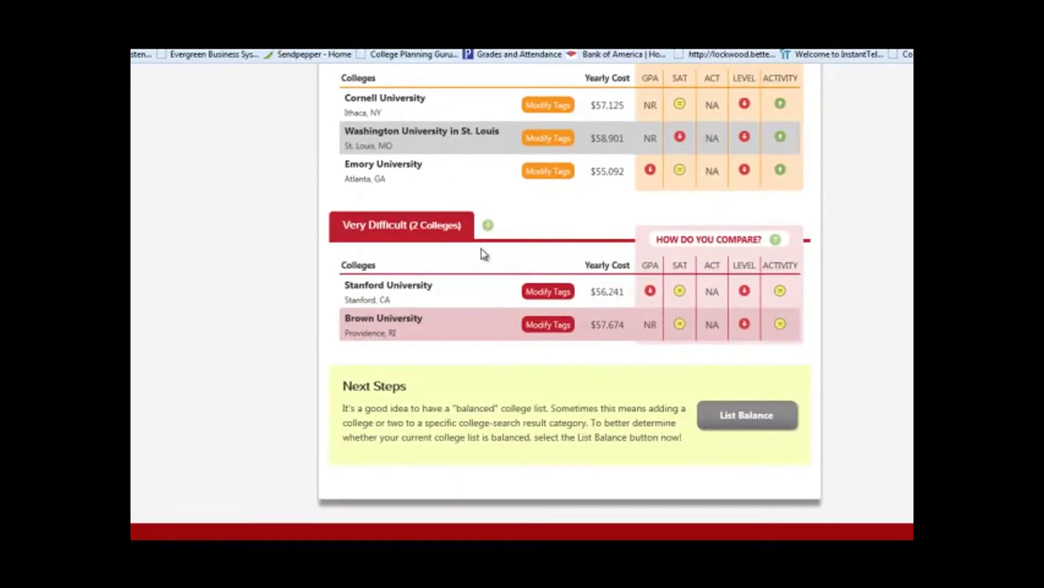
{"action": "left_click", "coordinate": [488, 228]}
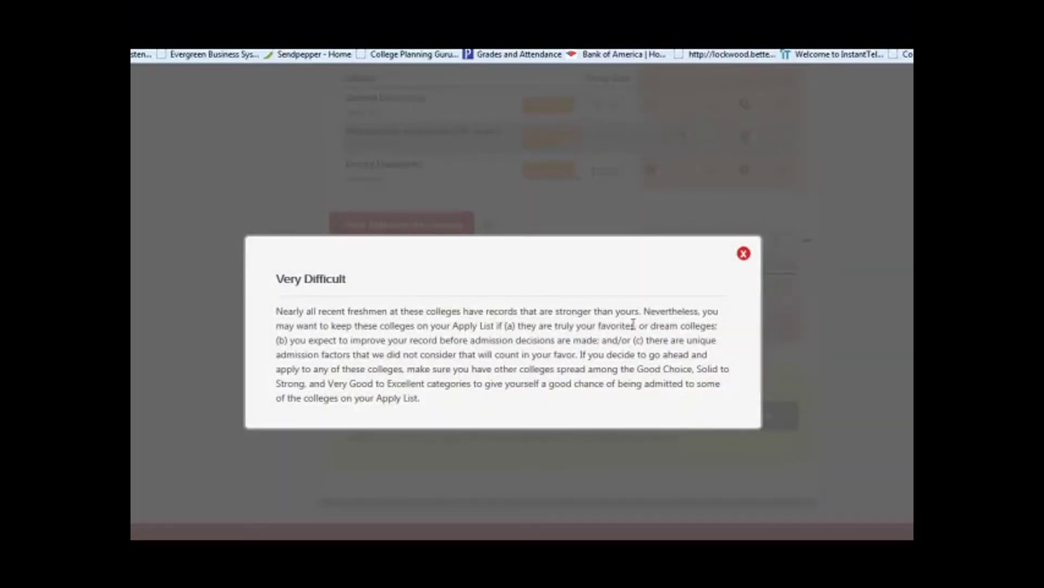
{"action": "left_click", "coordinate": [743, 253]}
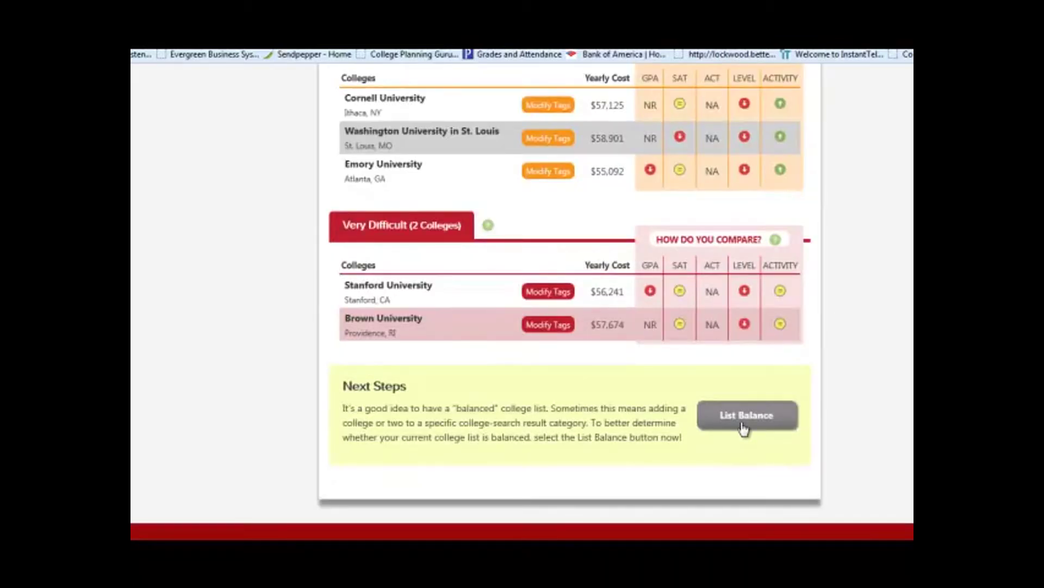
Open List Balance for the Consider List and examine which colleges make up each category bar in the graph.
{"action": "scroll", "coordinate": [570, 302], "scroll_direction": "up", "scroll_amount": 6}
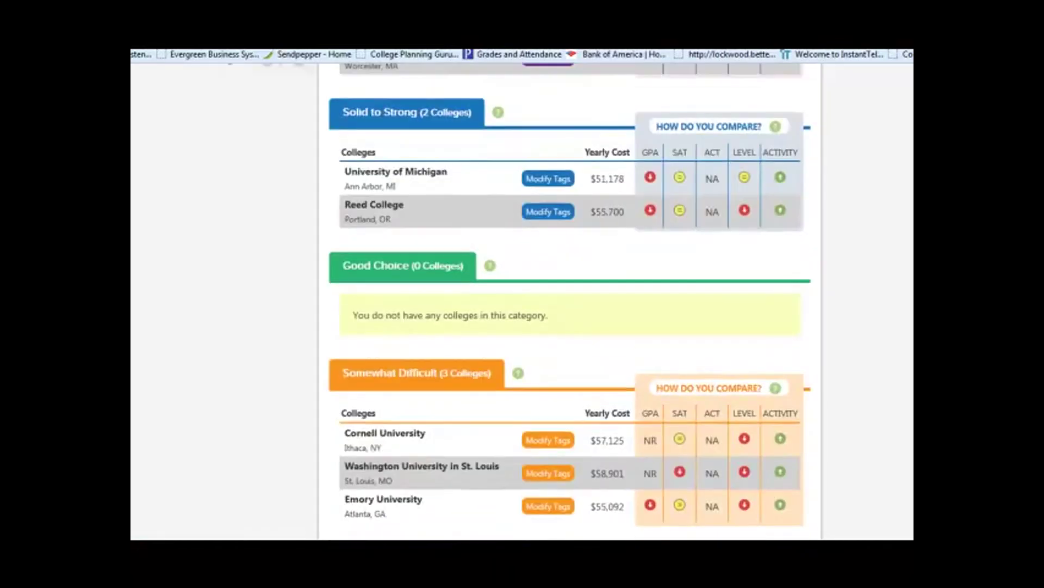
{"action": "scroll", "coordinate": [570, 301], "scroll_direction": "down", "scroll_amount": 6}
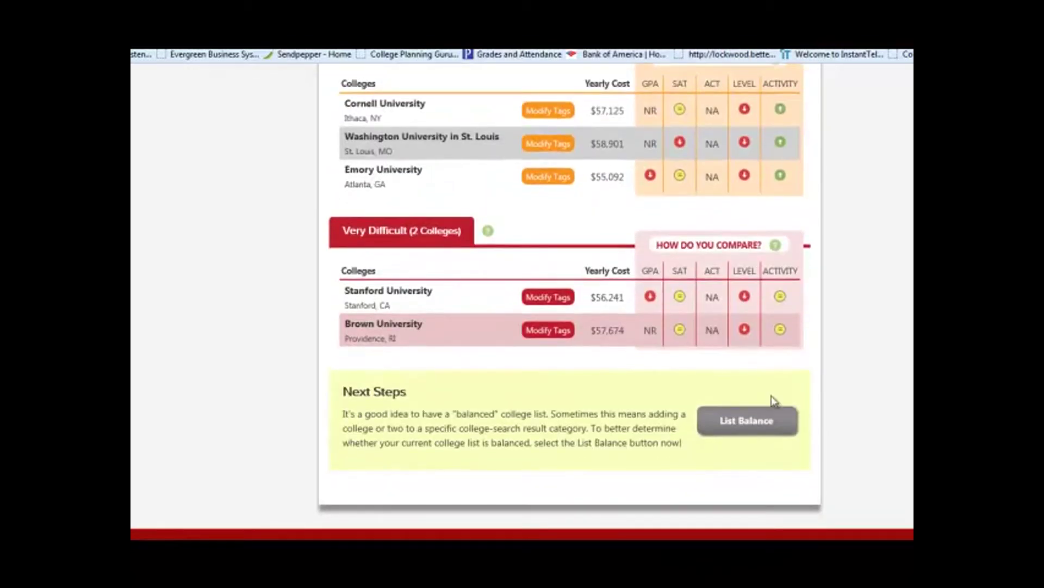
{"action": "left_click", "coordinate": [727, 425]}
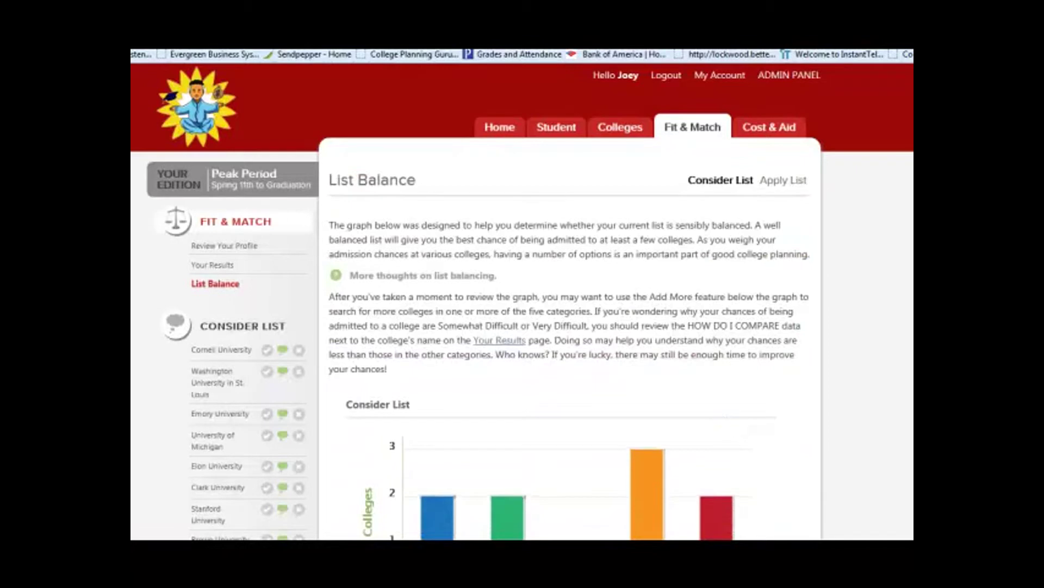
{"action": "scroll", "coordinate": [522, 299], "scroll_direction": "down", "scroll_amount": 3}
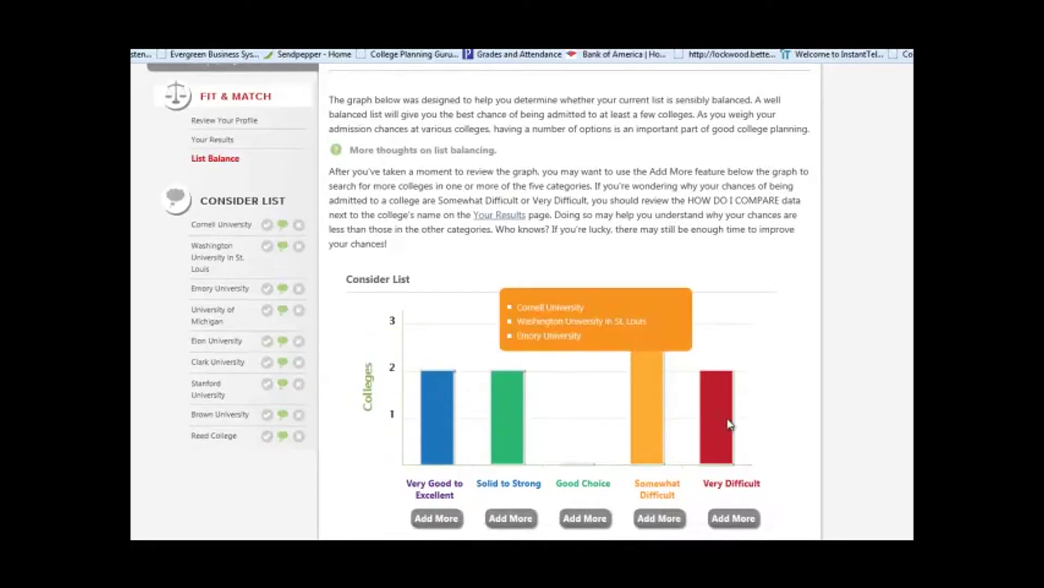
{"action": "mouse_move", "coordinate": [733, 420]}
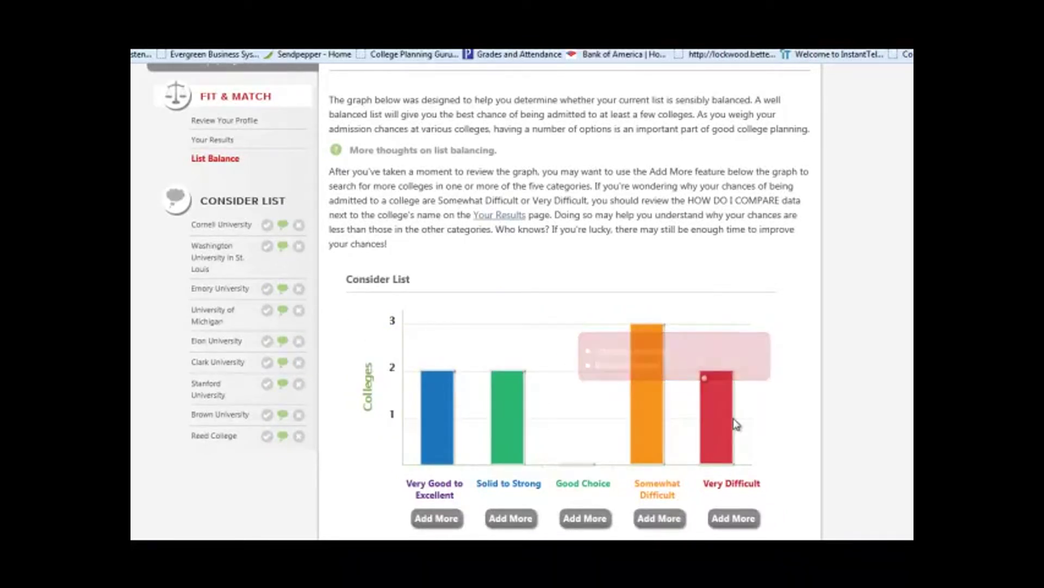
{"action": "mouse_move", "coordinate": [645, 415]}
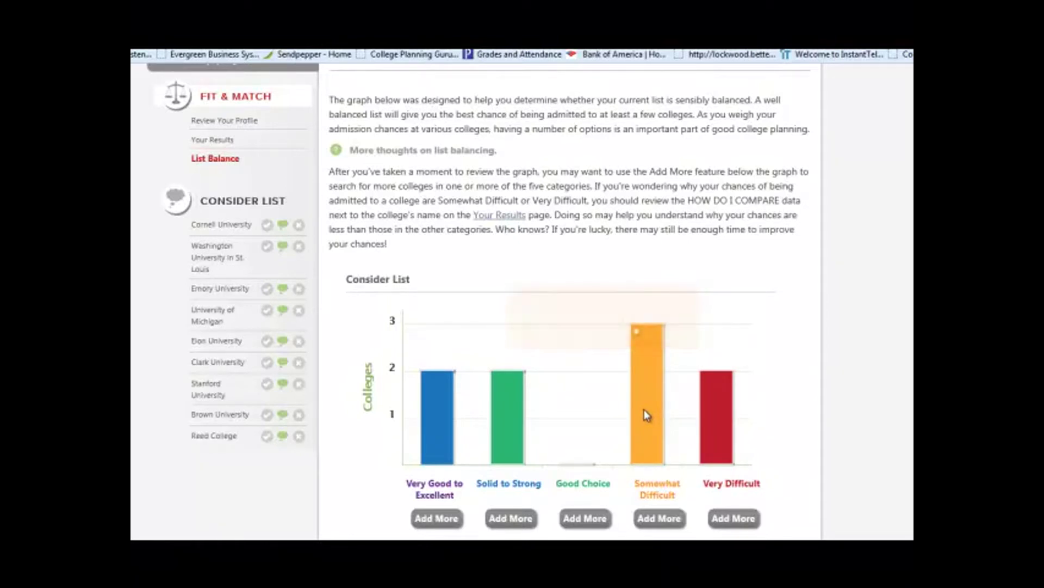
{"action": "mouse_move", "coordinate": [495, 415]}
{"action": "mouse_move", "coordinate": [428, 419]}
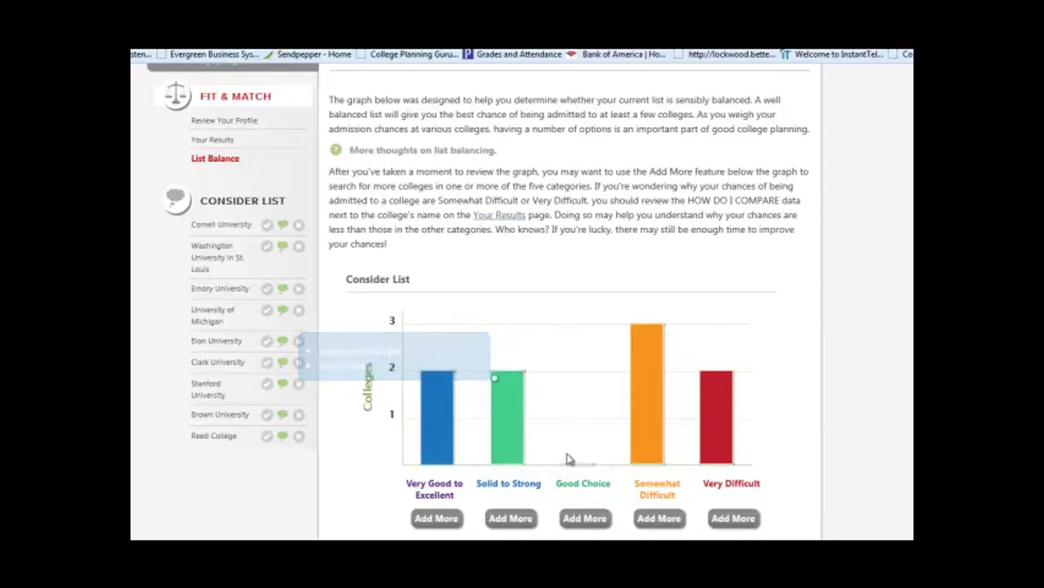
Search for more Good Choice colleges that are public or private, urban or suburban, with 0-20,000 students, in all regions.
{"action": "left_click", "coordinate": [583, 519]}
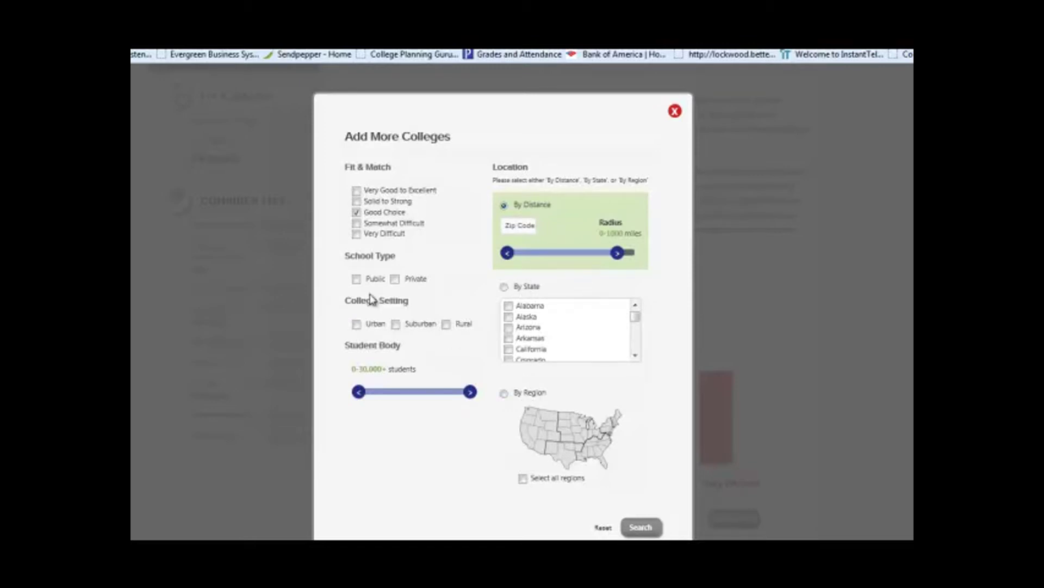
{"action": "left_click", "coordinate": [356, 278]}
{"action": "left_click", "coordinate": [395, 279]}
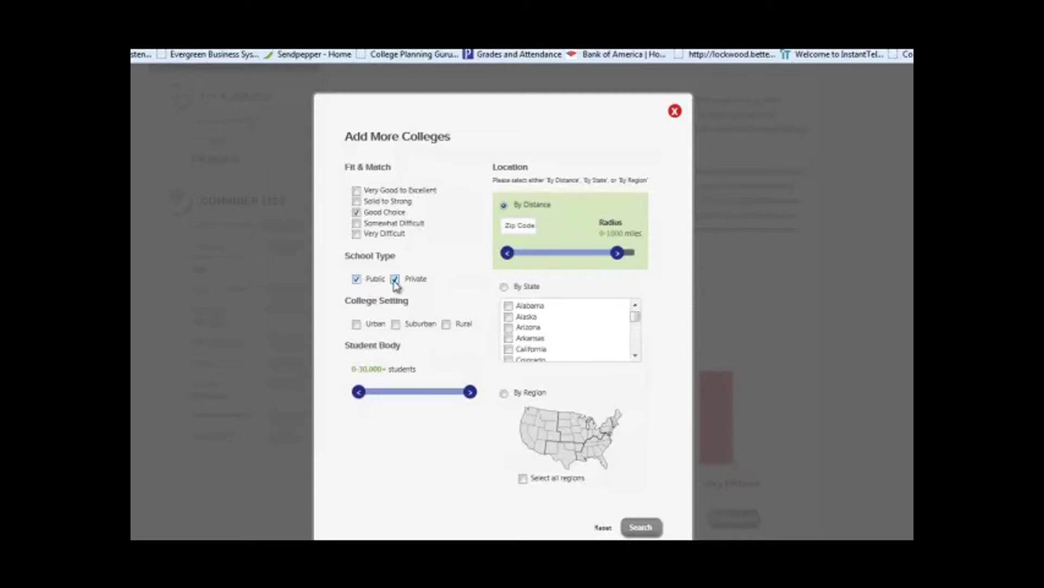
{"action": "left_click", "coordinate": [357, 324]}
{"action": "left_click", "coordinate": [396, 325]}
{"action": "left_click_drag", "start_coordinate": [470, 393], "coordinate": [456, 394]}
{"action": "left_click", "coordinate": [523, 480]}
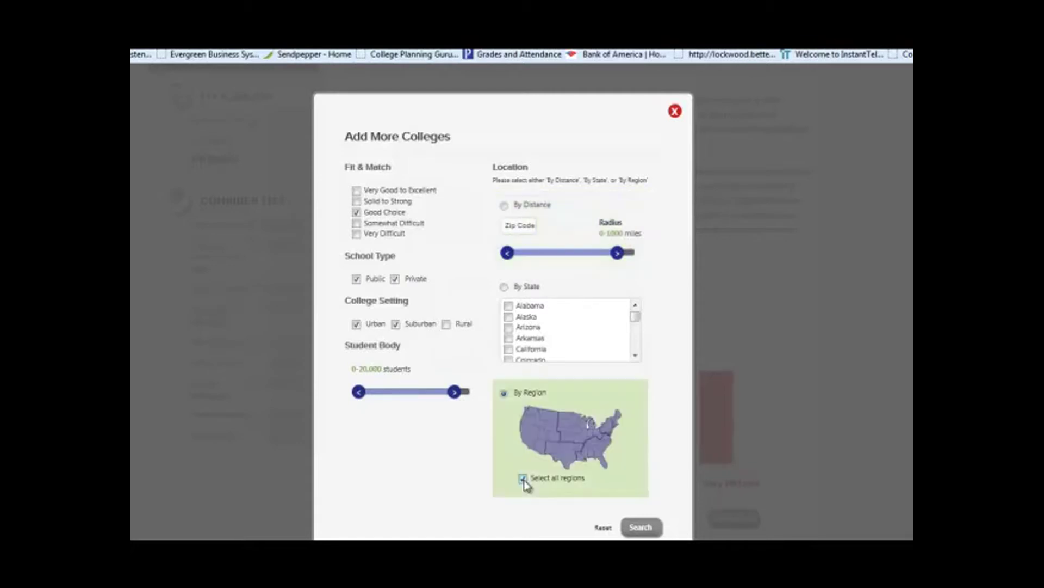
{"action": "left_click", "coordinate": [642, 528]}
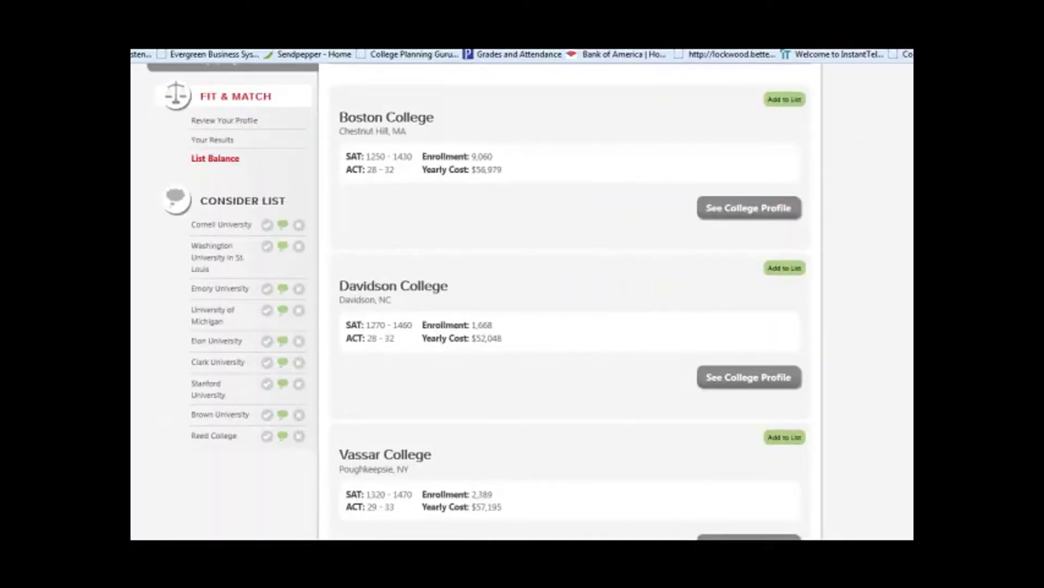
Look through the matching Good Choice colleges and close the search results.
{"action": "scroll", "coordinate": [522, 301], "scroll_direction": "up", "scroll_amount": 3}
{"action": "scroll", "coordinate": [522, 302], "scroll_direction": "down", "scroll_amount": 1}
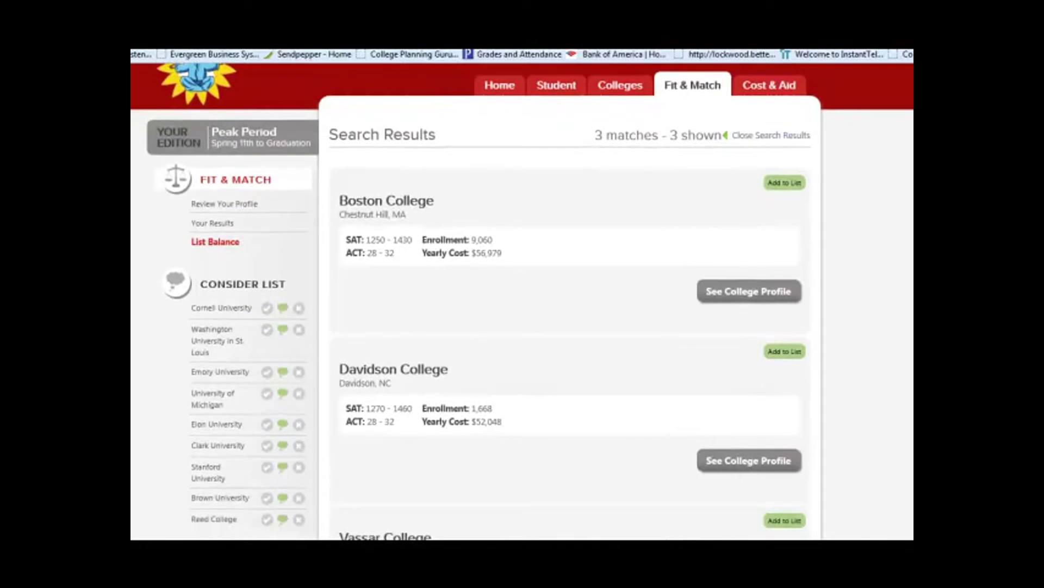
{"action": "scroll", "coordinate": [522, 302], "scroll_direction": "down", "scroll_amount": 2}
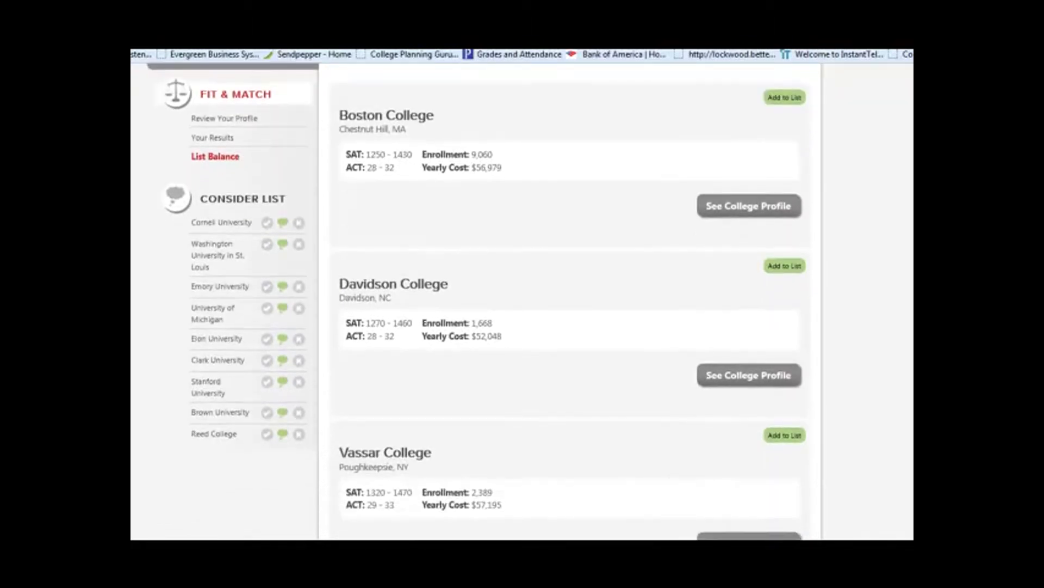
{"action": "scroll", "coordinate": [522, 302], "scroll_direction": "up", "scroll_amount": 2}
{"action": "scroll", "coordinate": [523, 301], "scroll_direction": "down", "scroll_amount": 1}
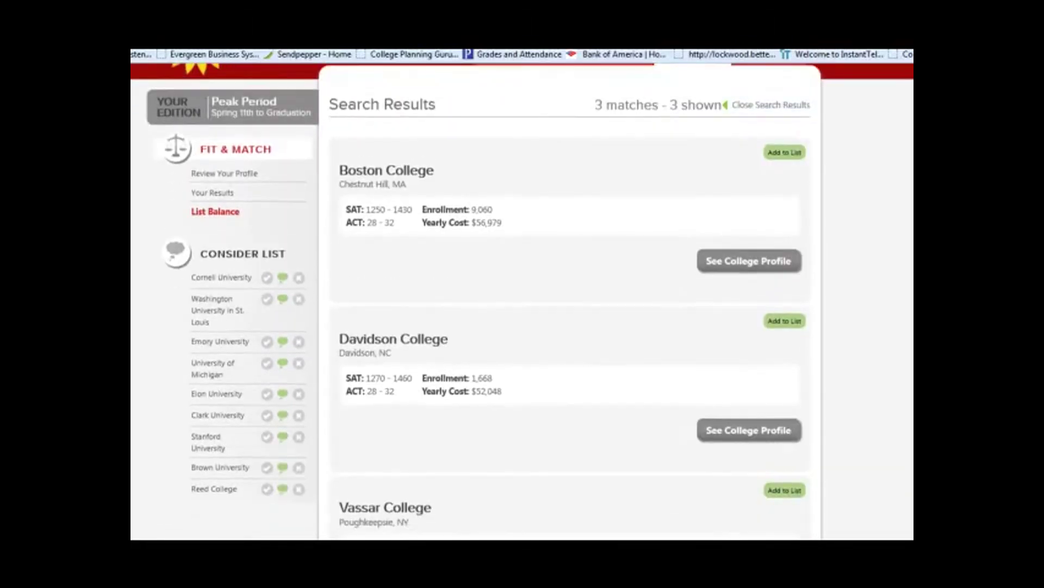
{"action": "scroll", "coordinate": [523, 301], "scroll_direction": "down", "scroll_amount": 1}
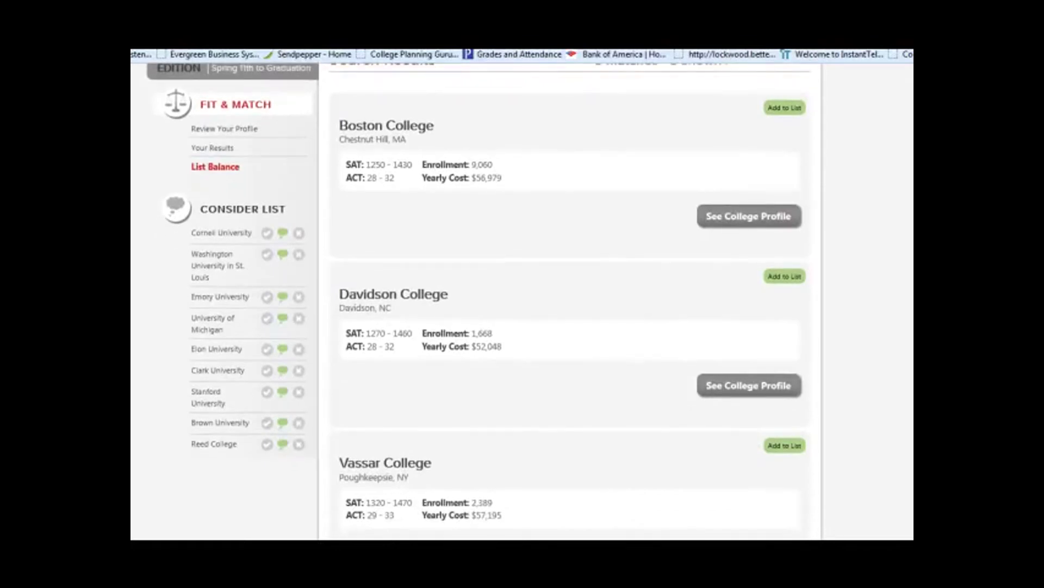
{"action": "scroll", "coordinate": [522, 301], "scroll_direction": "down", "scroll_amount": 1}
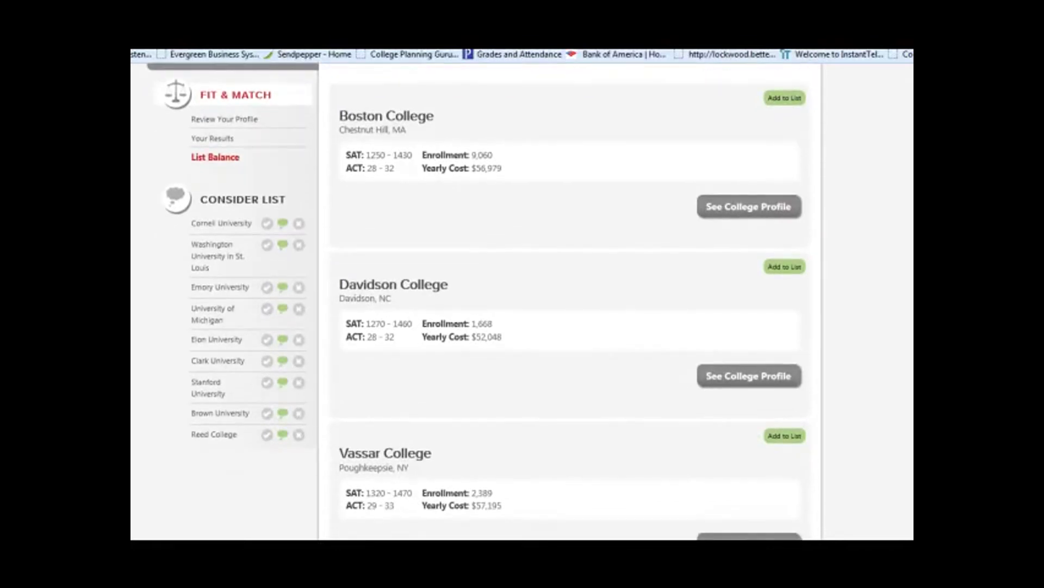
{"action": "scroll", "coordinate": [522, 301], "scroll_direction": "down", "scroll_amount": 2}
{"action": "scroll", "coordinate": [522, 302], "scroll_direction": "up", "scroll_amount": 4}
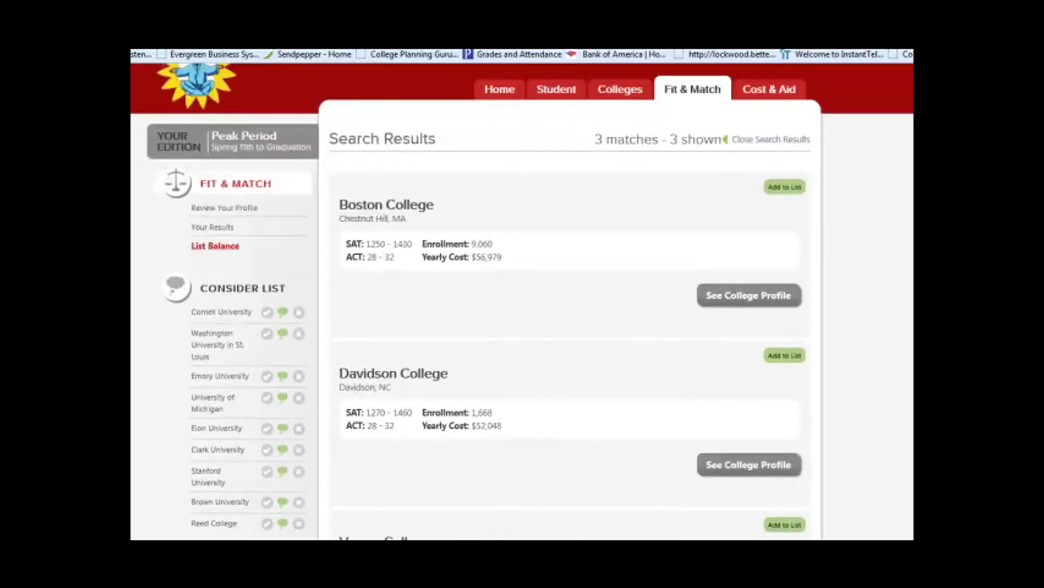
{"action": "left_click", "coordinate": [781, 140]}
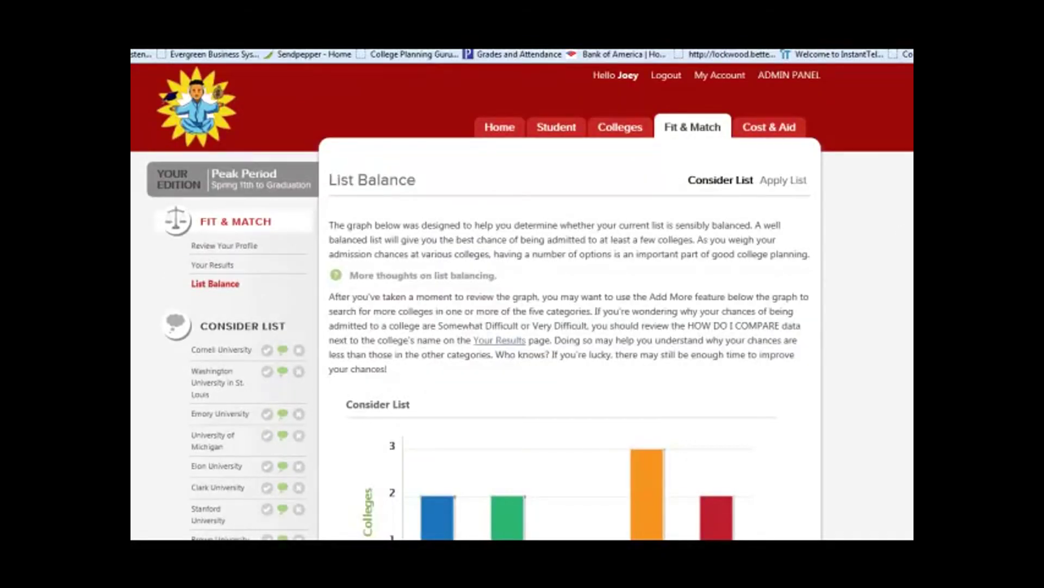
Search again for Good Choice colleges in suburban or rural settings across all regions.
{"action": "scroll", "coordinate": [588, 326], "scroll_direction": "down", "scroll_amount": 3}
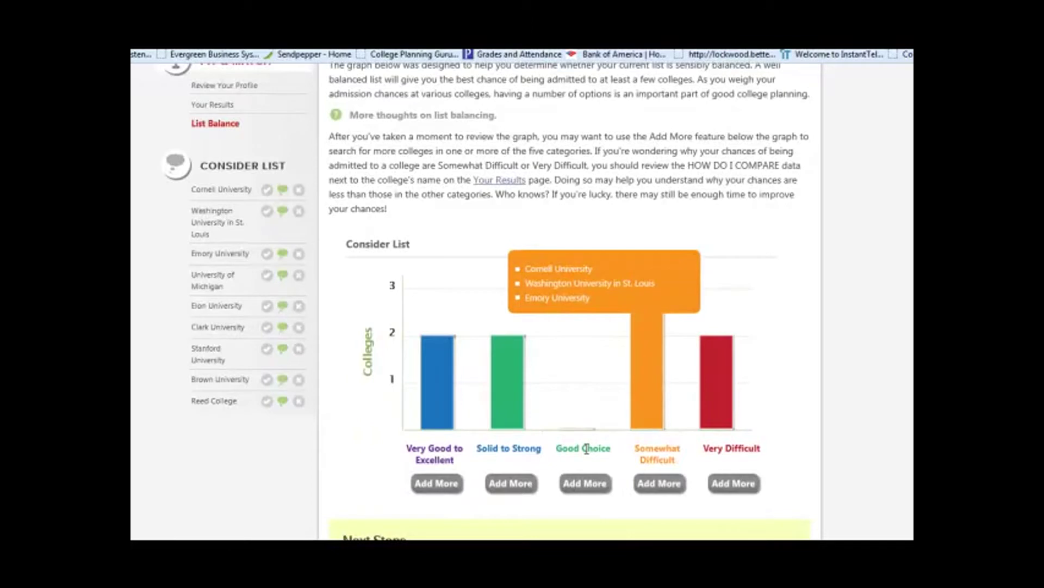
{"action": "left_click", "coordinate": [585, 483]}
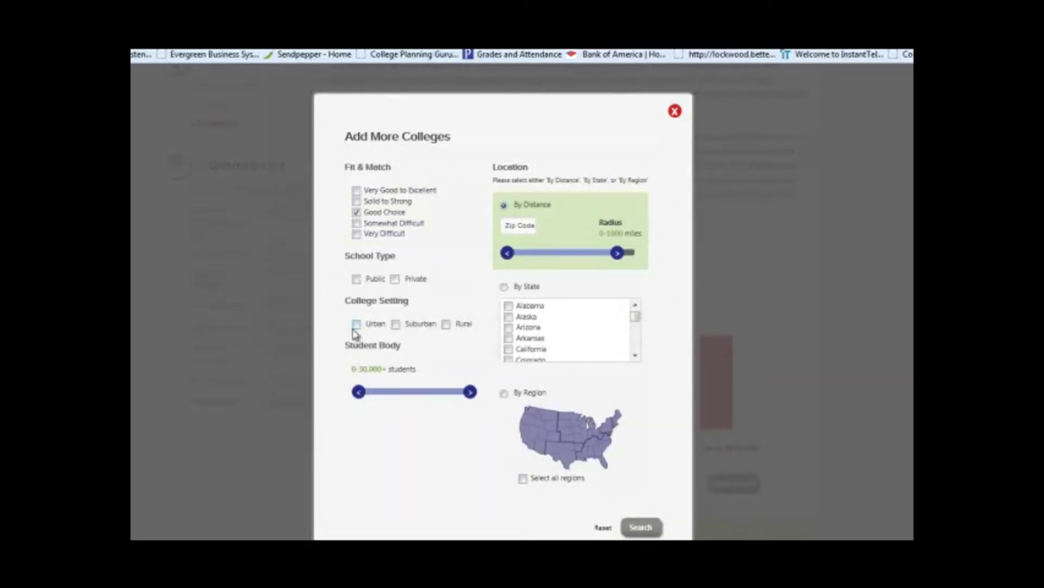
{"action": "left_click", "coordinate": [446, 324]}
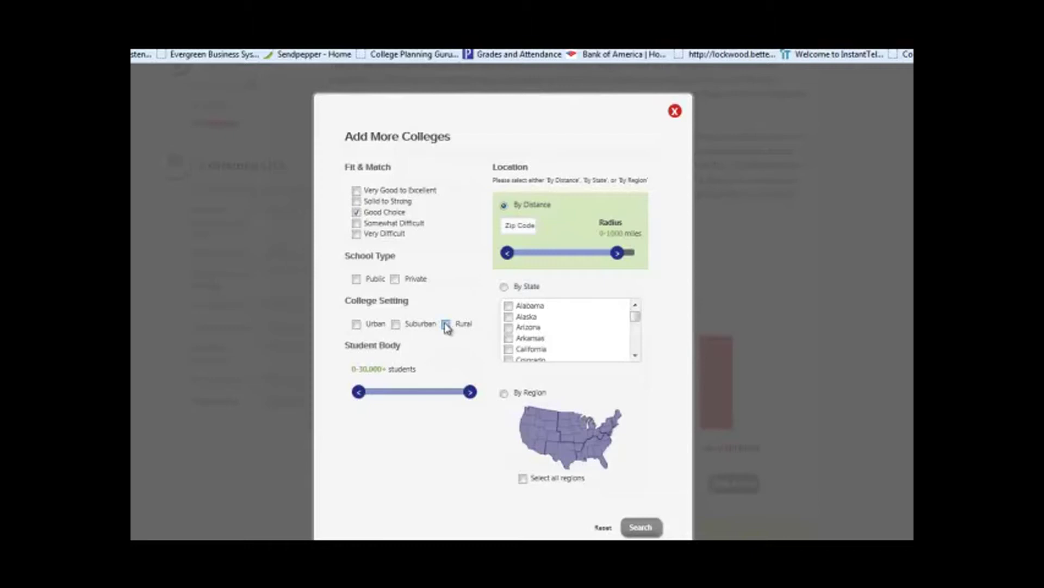
{"action": "left_click", "coordinate": [396, 325]}
{"action": "double_click", "coordinate": [527, 479]}
{"action": "left_click", "coordinate": [523, 479]}
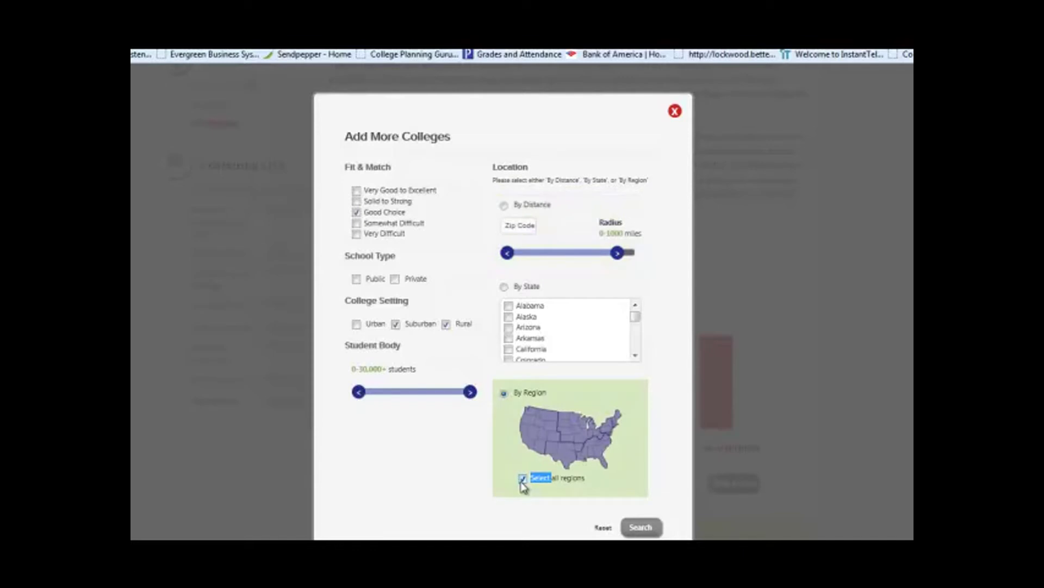
{"action": "left_click", "coordinate": [640, 527]}
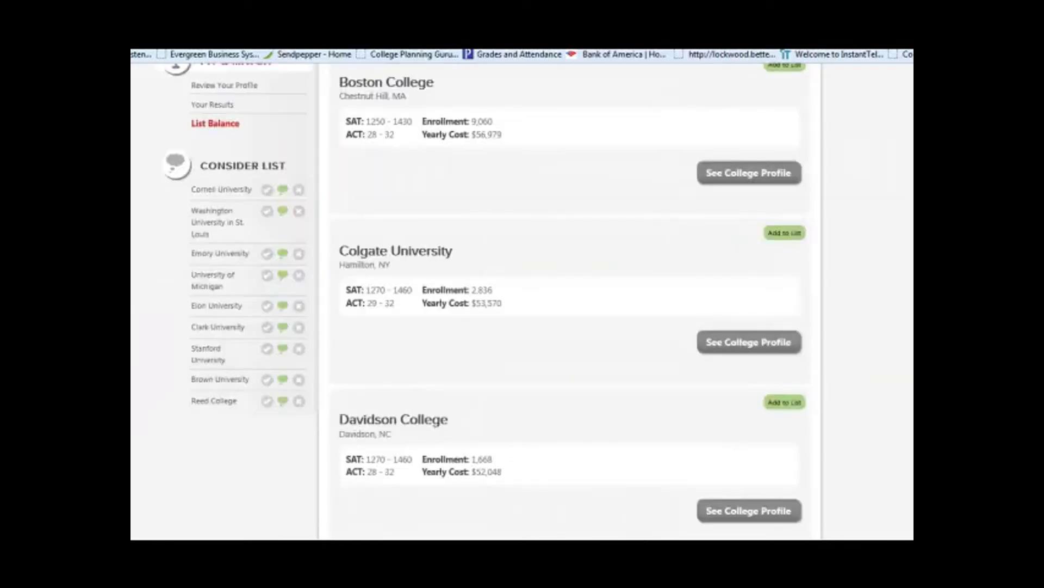
Browse the new search results and open the college profile of Hamilton College.
{"action": "scroll", "coordinate": [522, 299], "scroll_direction": "up", "scroll_amount": 2}
{"action": "scroll", "coordinate": [522, 299], "scroll_direction": "down", "scroll_amount": 2}
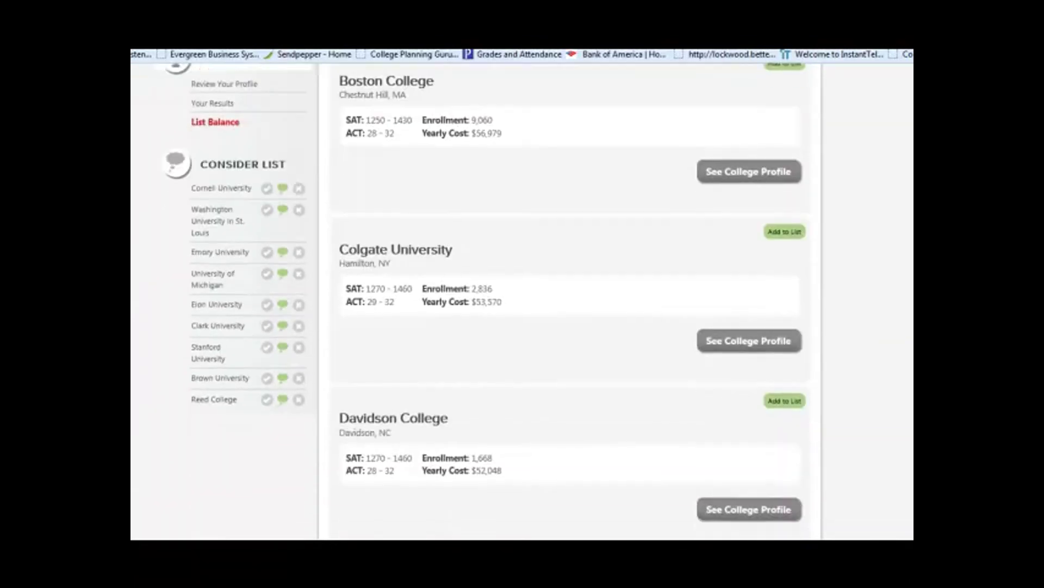
{"action": "scroll", "coordinate": [522, 299], "scroll_direction": "down", "scroll_amount": 1}
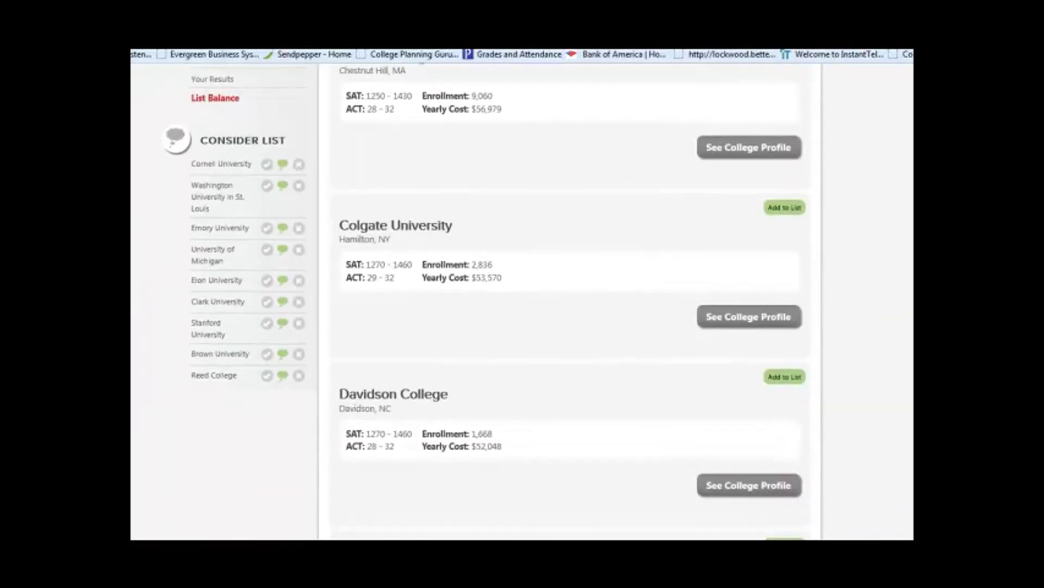
{"action": "scroll", "coordinate": [522, 299], "scroll_direction": "down", "scroll_amount": 2}
{"action": "scroll", "coordinate": [522, 299], "scroll_direction": "down", "scroll_amount": 4}
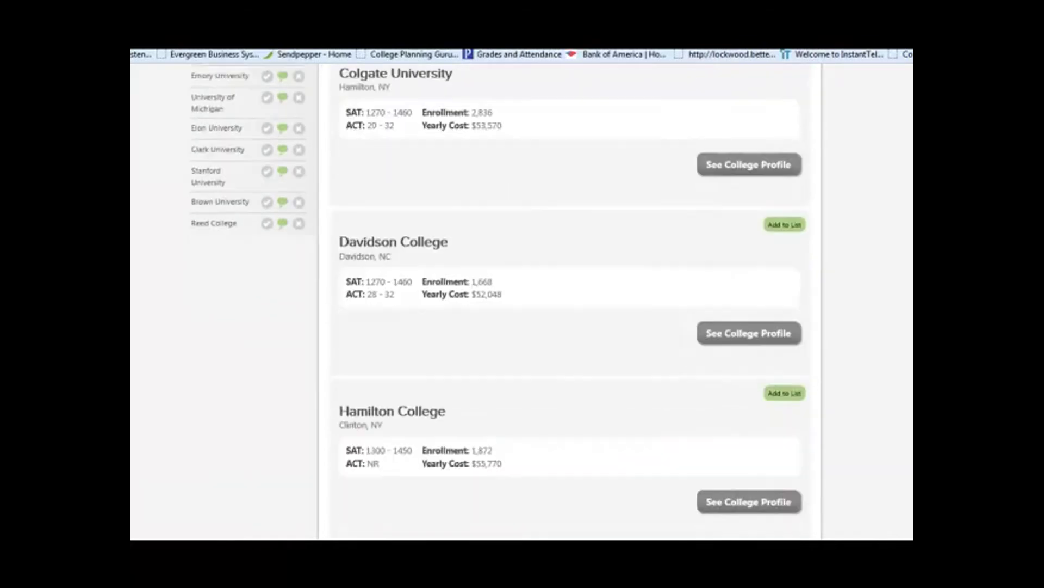
{"action": "scroll", "coordinate": [522, 299], "scroll_direction": "down", "scroll_amount": 2}
{"action": "scroll", "coordinate": [501, 299], "scroll_direction": "down", "scroll_amount": 2}
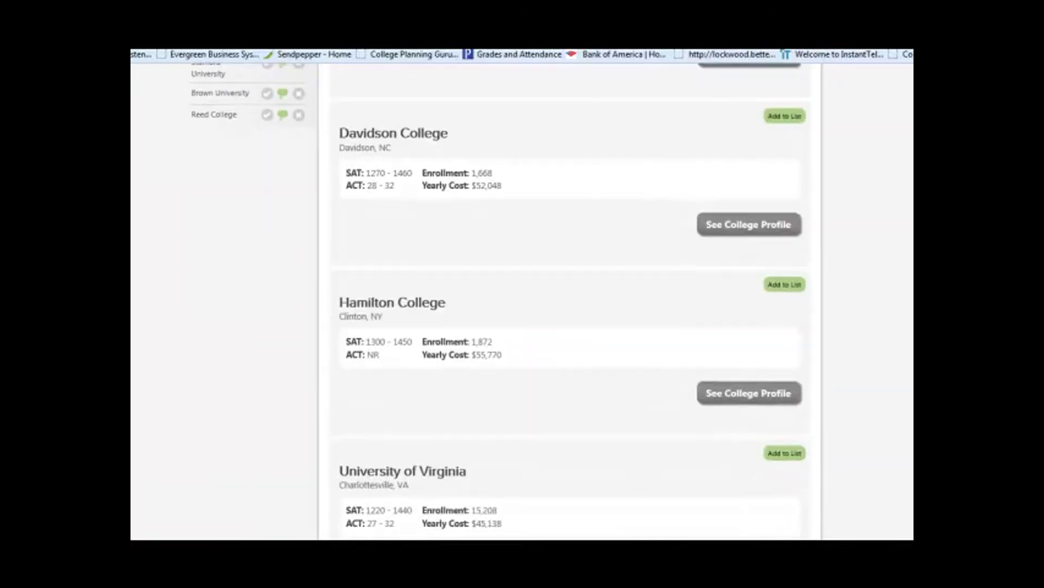
{"action": "left_click", "coordinate": [735, 396]}
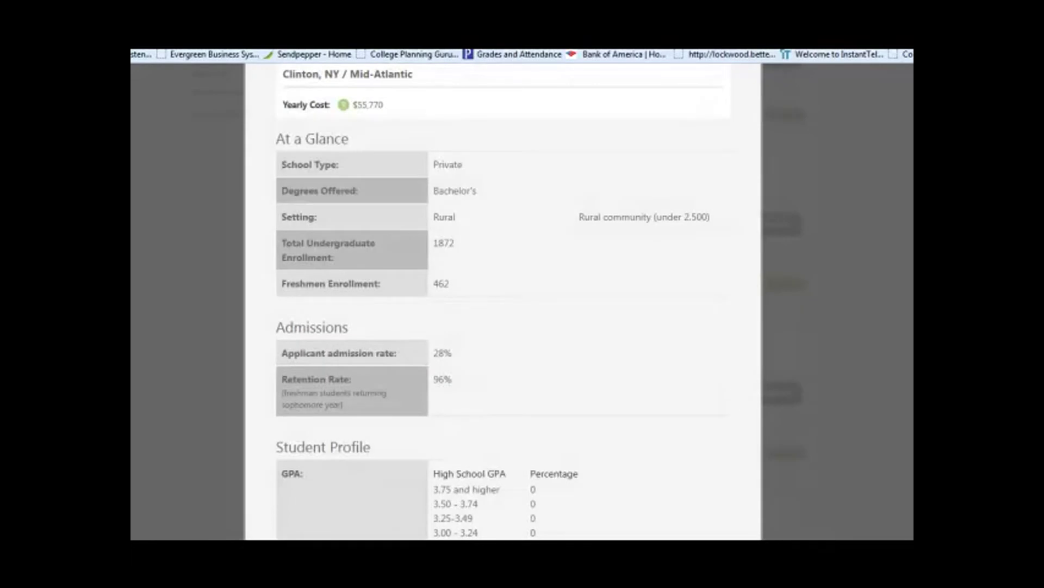
{"action": "scroll", "coordinate": [503, 300], "scroll_direction": "up", "scroll_amount": 1}
{"action": "scroll", "coordinate": [503, 300], "scroll_direction": "down", "scroll_amount": 2}
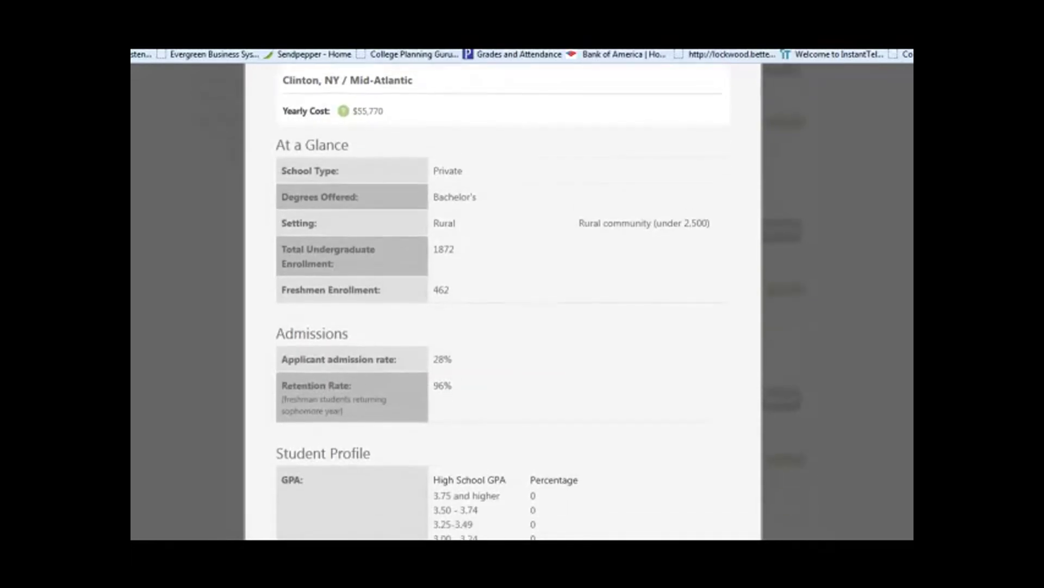
{"action": "scroll", "coordinate": [503, 299], "scroll_direction": "down", "scroll_amount": 1}
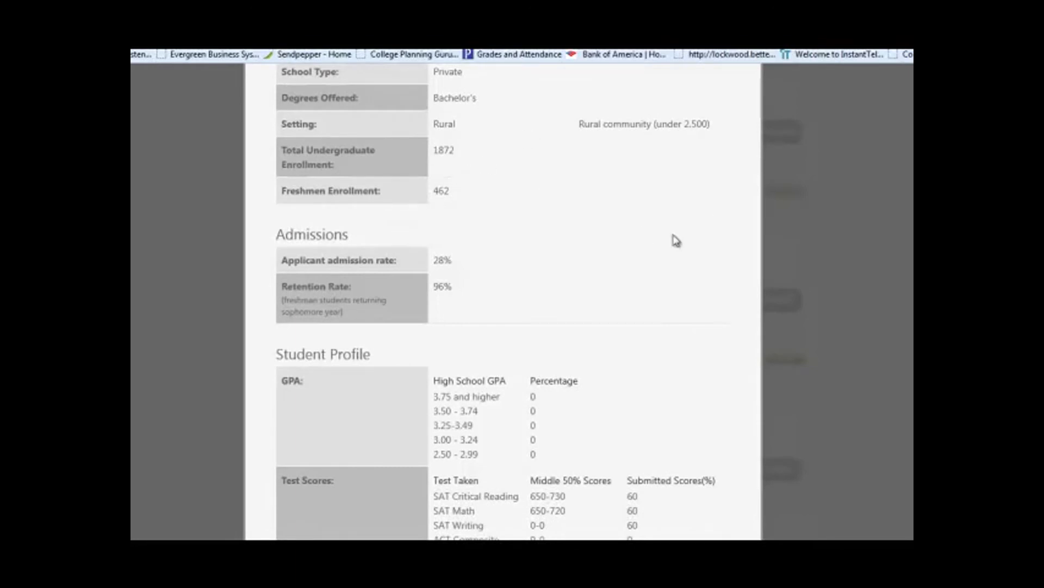
{"action": "scroll", "coordinate": [503, 300], "scroll_direction": "down", "scroll_amount": 4}
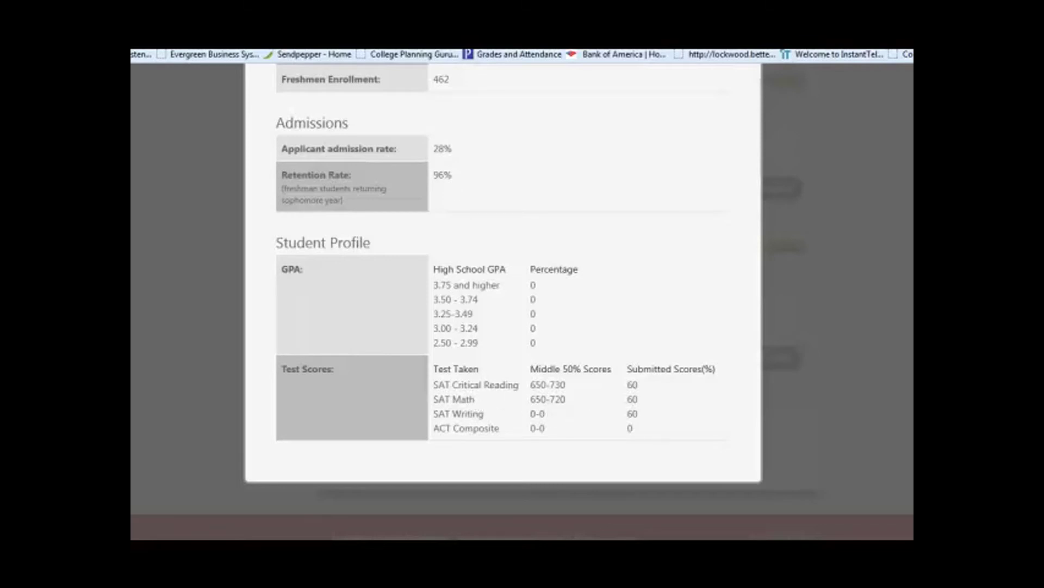
{"action": "scroll", "coordinate": [748, 313], "scroll_direction": "up", "scroll_amount": 7}
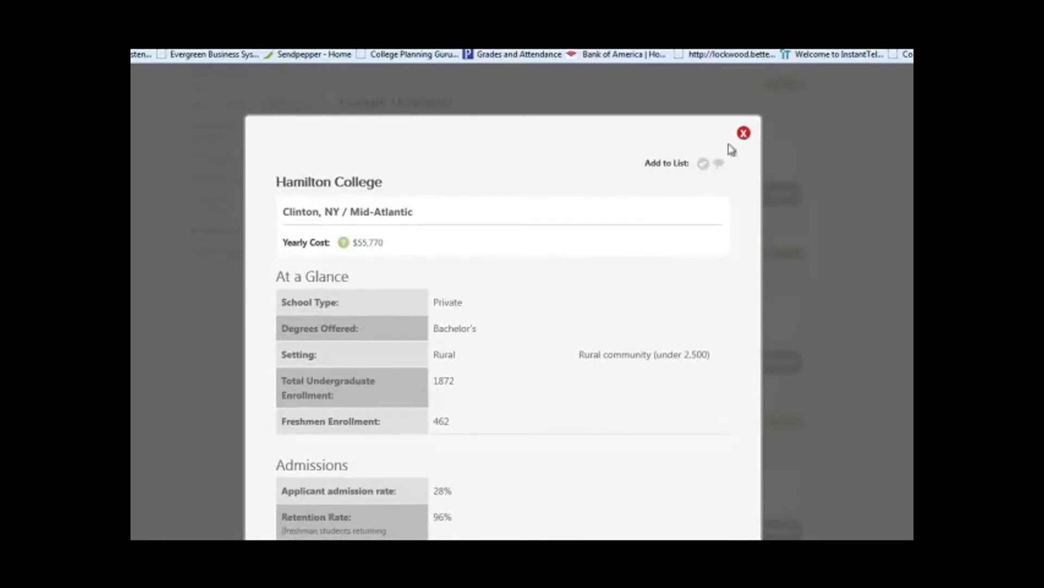
Try to add Hamilton College to the list from its profile with "None of these, or I will decide later" selected.
{"action": "left_click", "coordinate": [703, 164]}
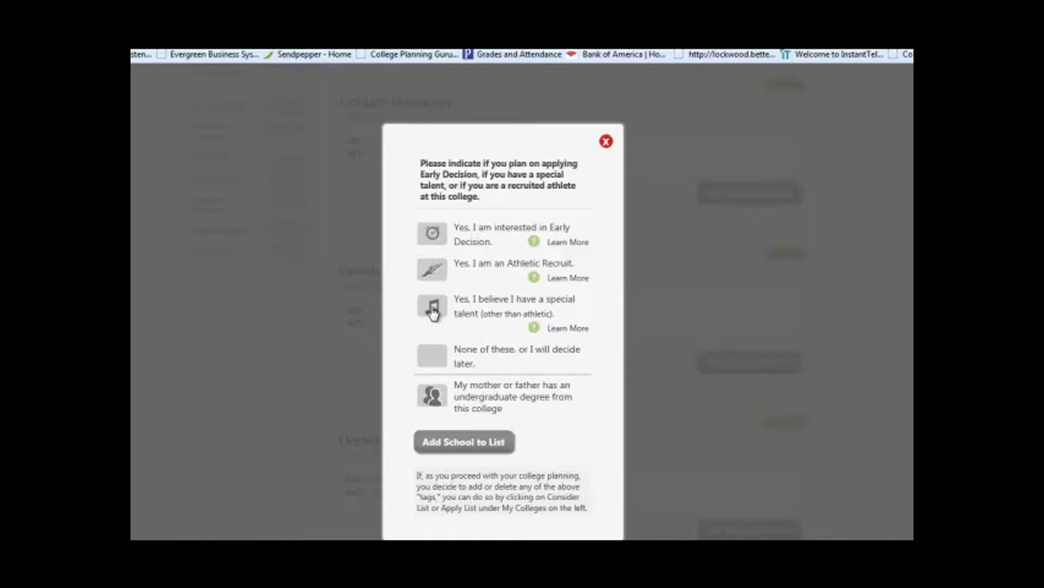
{"action": "left_click", "coordinate": [437, 360]}
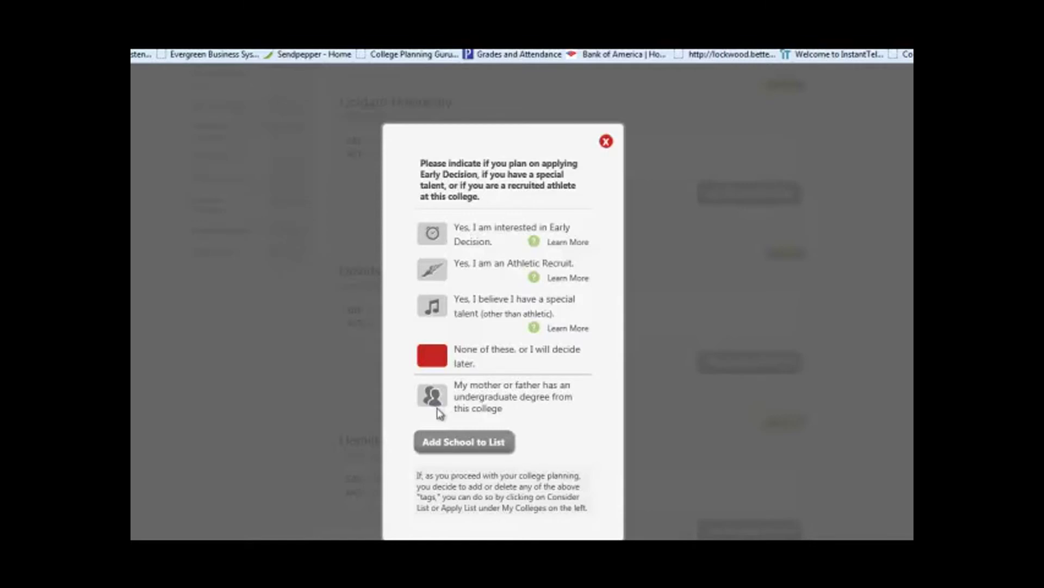
{"action": "left_click", "coordinate": [447, 450]}
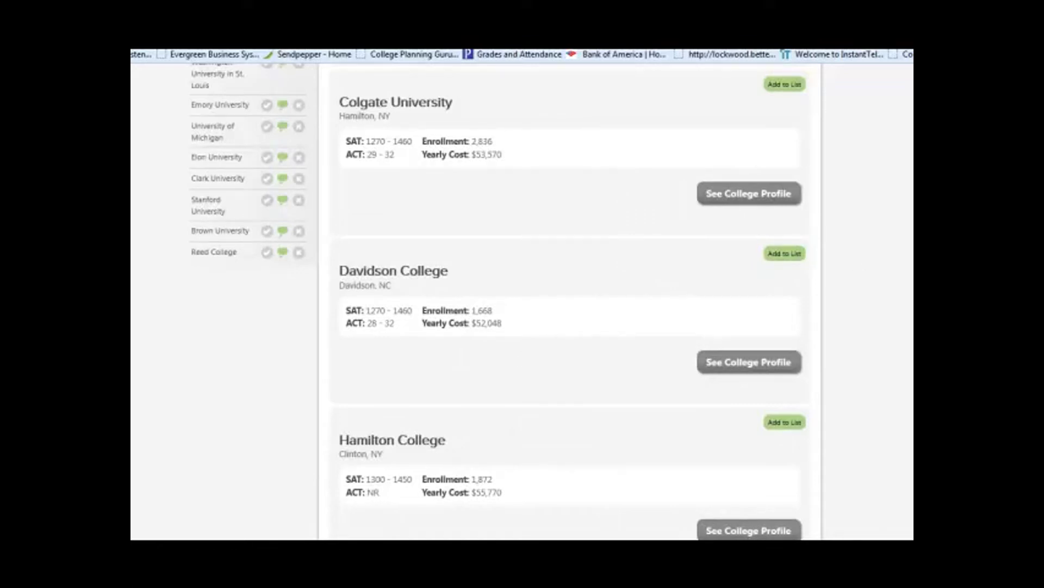
Add Hamilton College to the Consider List from the search results, choosing "None of these, or I will decide later".
{"action": "scroll", "coordinate": [499, 301], "scroll_direction": "up", "scroll_amount": 1}
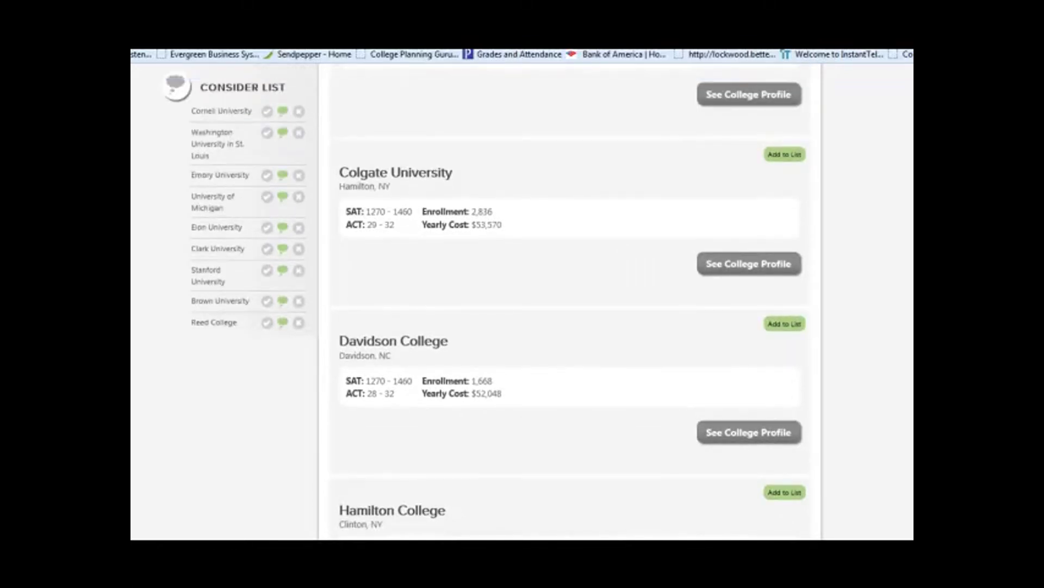
{"action": "scroll", "coordinate": [571, 301], "scroll_direction": "down", "scroll_amount": 5}
{"action": "scroll", "coordinate": [571, 301], "scroll_direction": "up", "scroll_amount": 1}
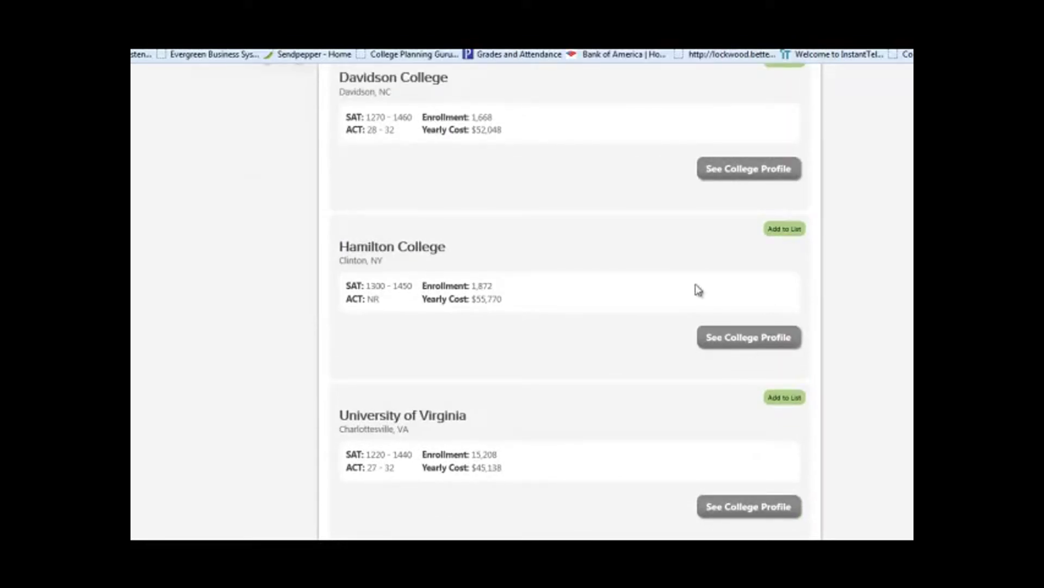
{"action": "left_click", "coordinate": [787, 233]}
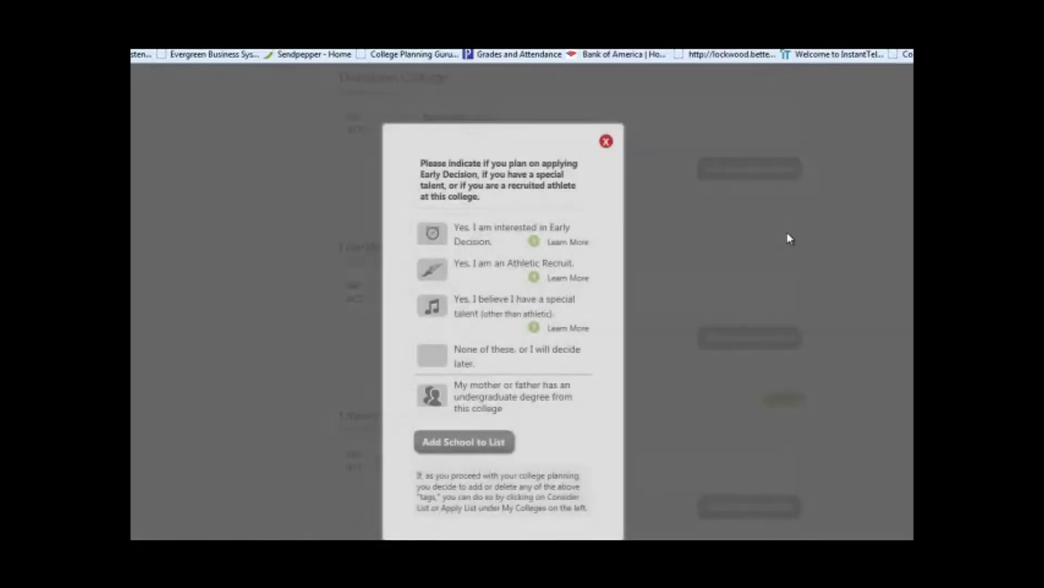
{"action": "left_click", "coordinate": [444, 359]}
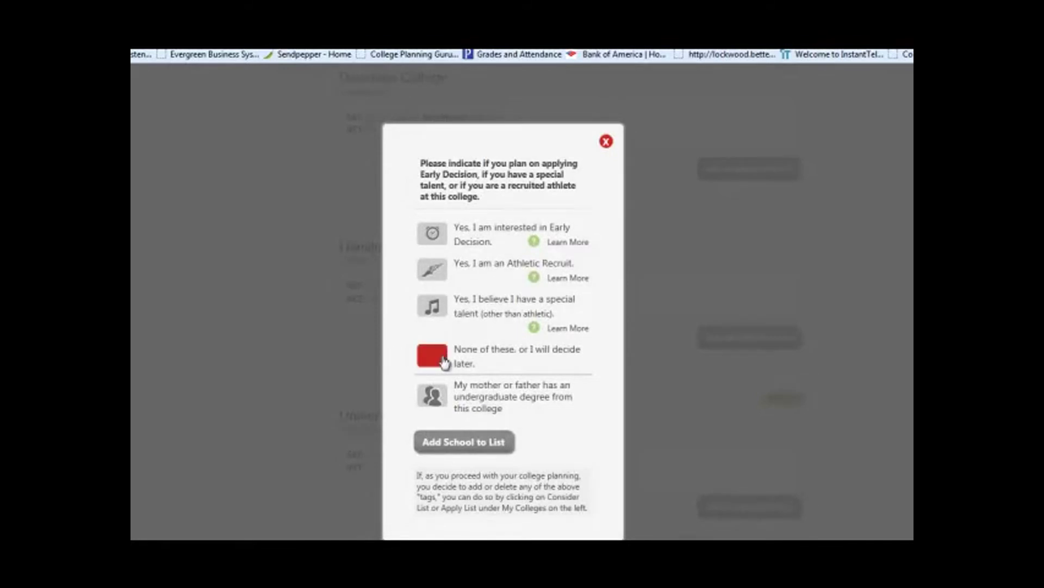
{"action": "left_click", "coordinate": [448, 443]}
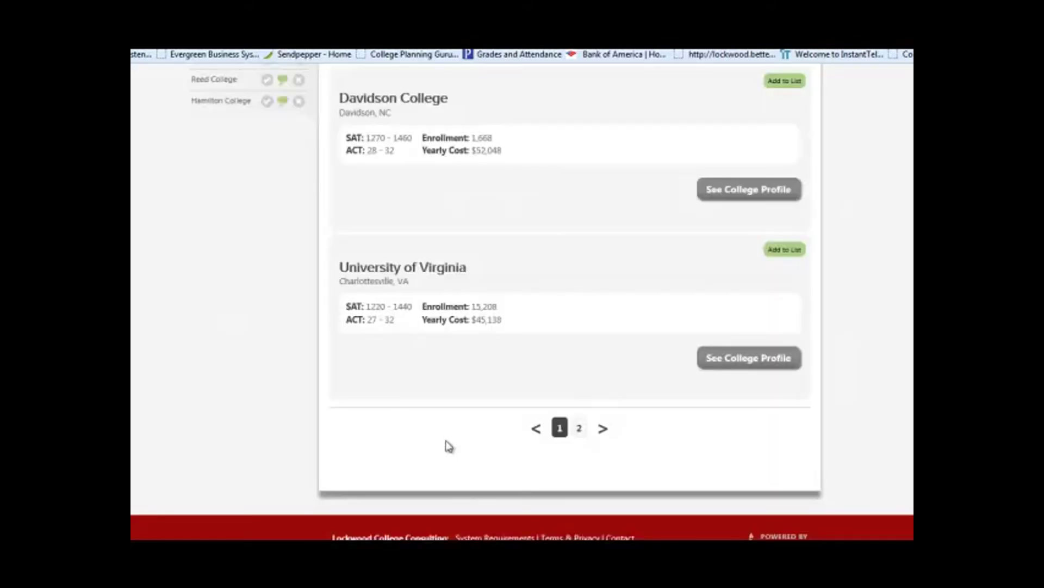
Check the Consider List and the second page of matching colleges, and close the search results.
{"action": "scroll", "coordinate": [709, 310], "scroll_direction": "up", "scroll_amount": 2}
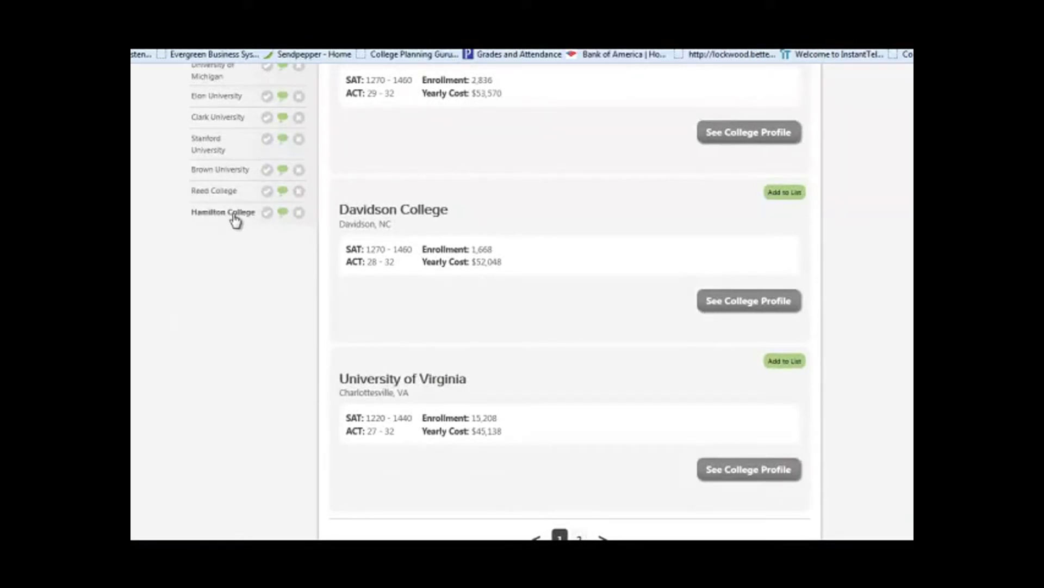
{"action": "scroll", "coordinate": [569, 299], "scroll_direction": "down", "scroll_amount": 2}
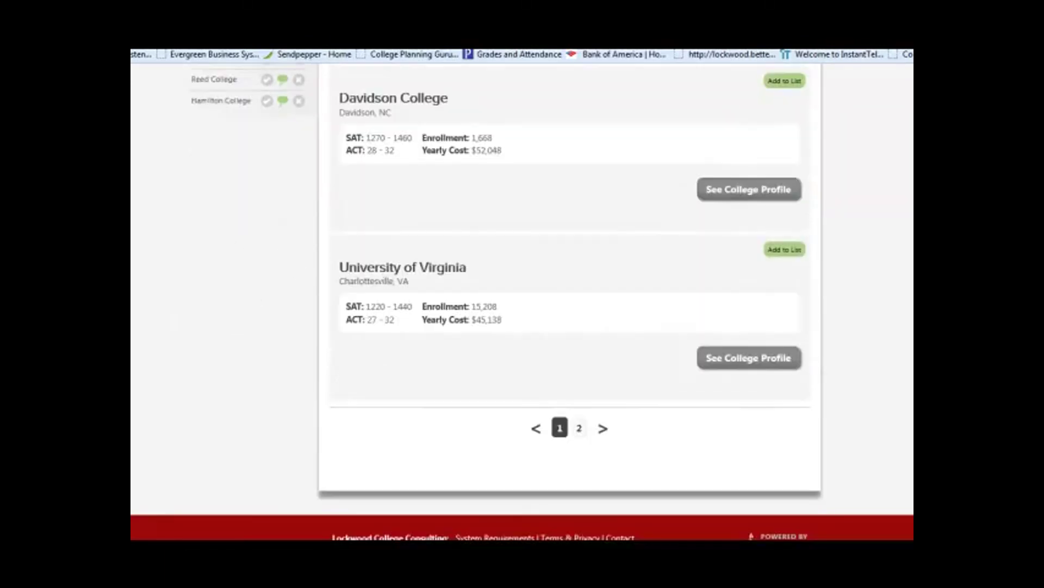
{"action": "left_click", "coordinate": [605, 438]}
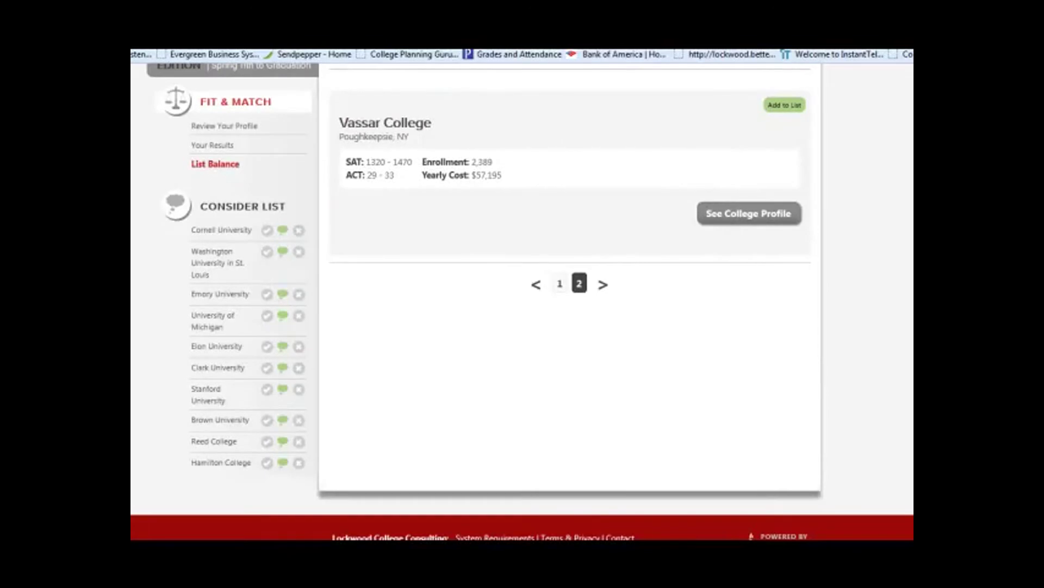
{"action": "scroll", "coordinate": [522, 299], "scroll_direction": "up", "scroll_amount": 2}
{"action": "scroll", "coordinate": [522, 299], "scroll_direction": "down", "scroll_amount": 2}
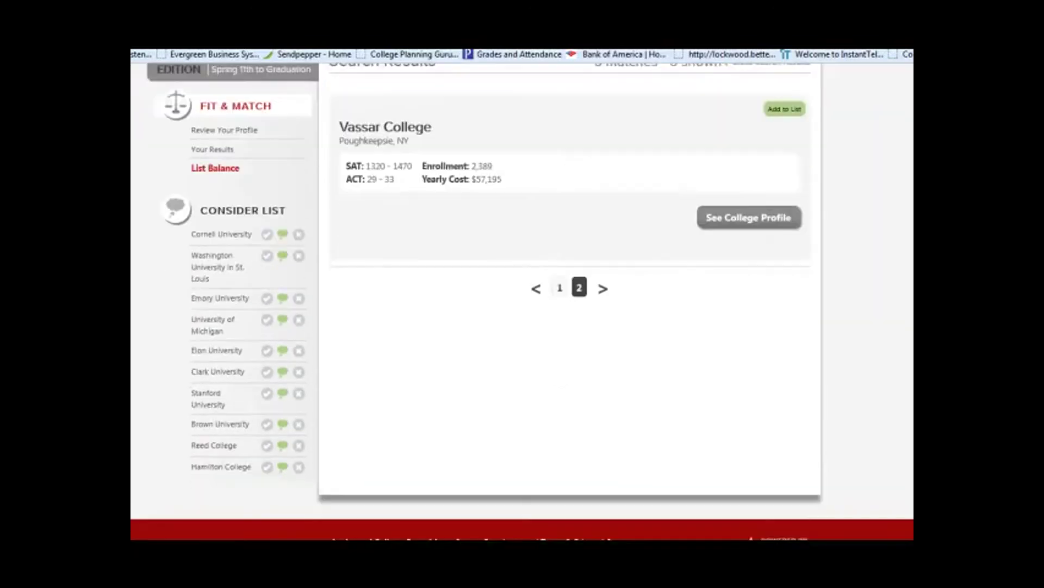
{"action": "scroll", "coordinate": [523, 299], "scroll_direction": "up", "scroll_amount": 1}
{"action": "scroll", "coordinate": [886, 221], "scroll_direction": "up", "scroll_amount": 1}
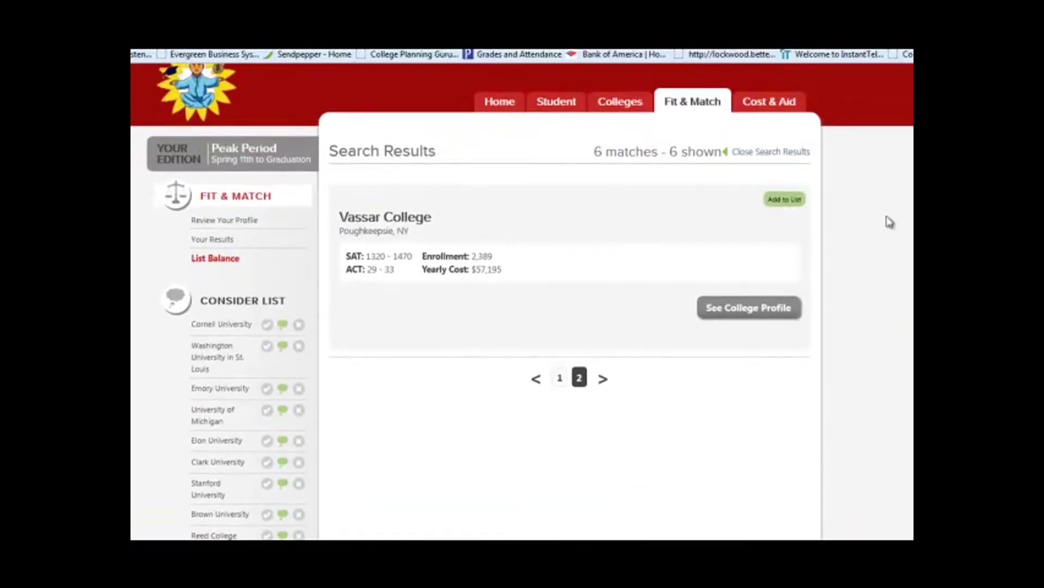
{"action": "left_click", "coordinate": [763, 153]}
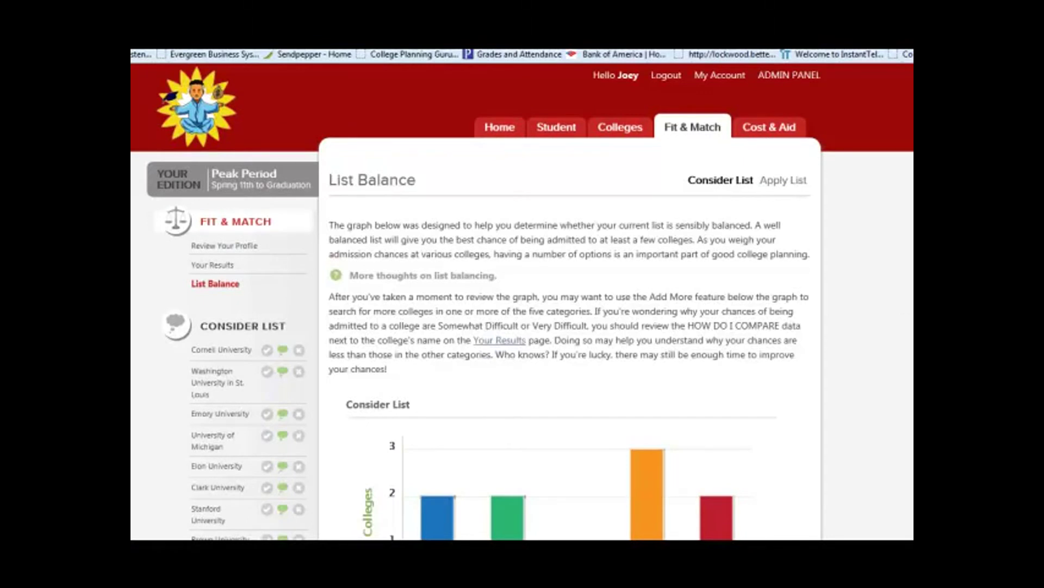
Examine the List Balance graph for the Consider List, especially the Good Choice category.
{"action": "scroll", "coordinate": [523, 299], "scroll_direction": "down", "scroll_amount": 3}
{"action": "scroll", "coordinate": [522, 299], "scroll_direction": "down", "scroll_amount": 1}
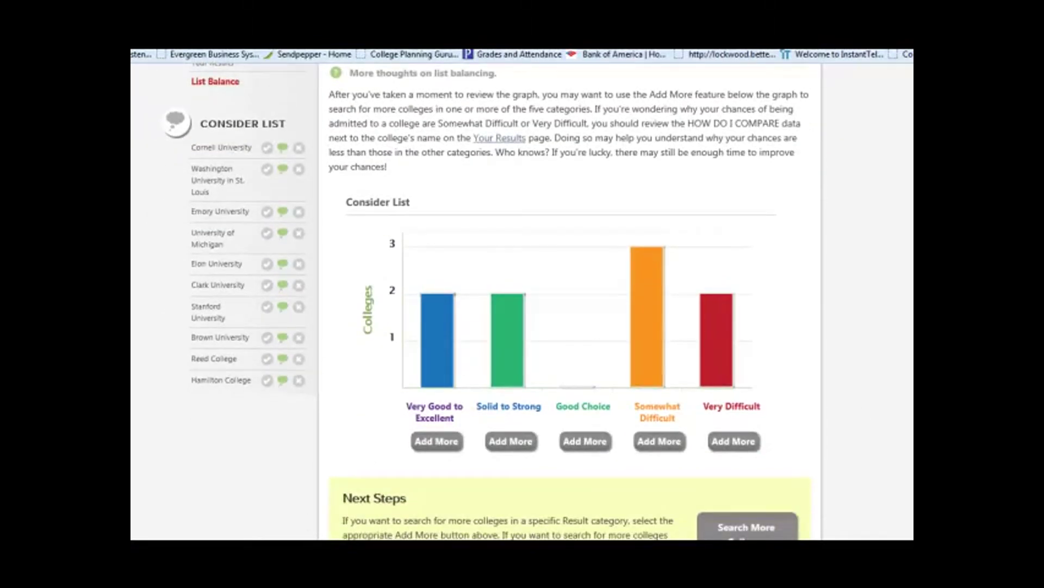
{"action": "scroll", "coordinate": [523, 300], "scroll_direction": "down", "scroll_amount": 1}
{"action": "scroll", "coordinate": [522, 299], "scroll_direction": "up", "scroll_amount": 4}
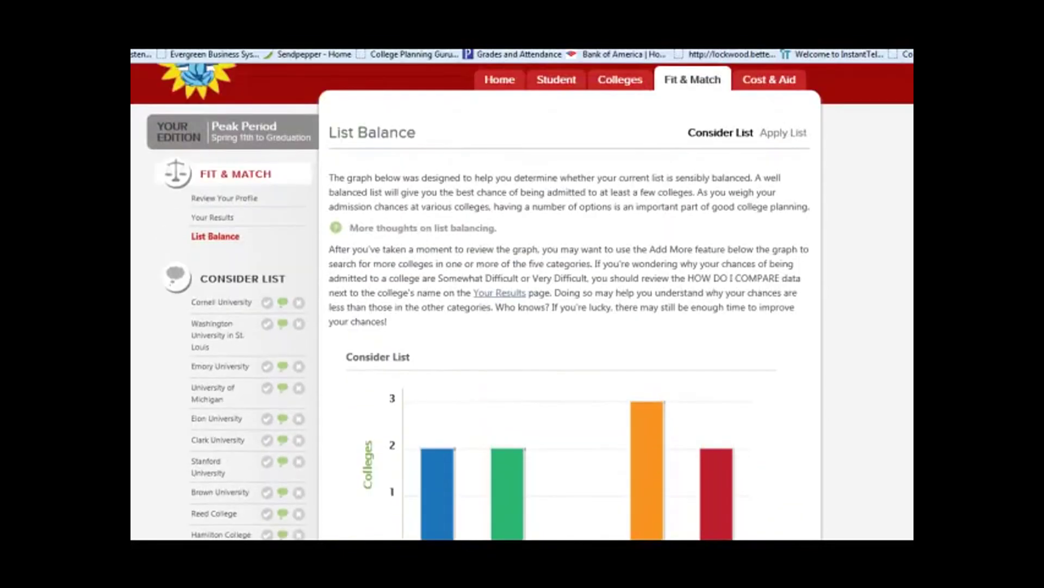
{"action": "scroll", "coordinate": [542, 417], "scroll_direction": "down", "scroll_amount": 3}
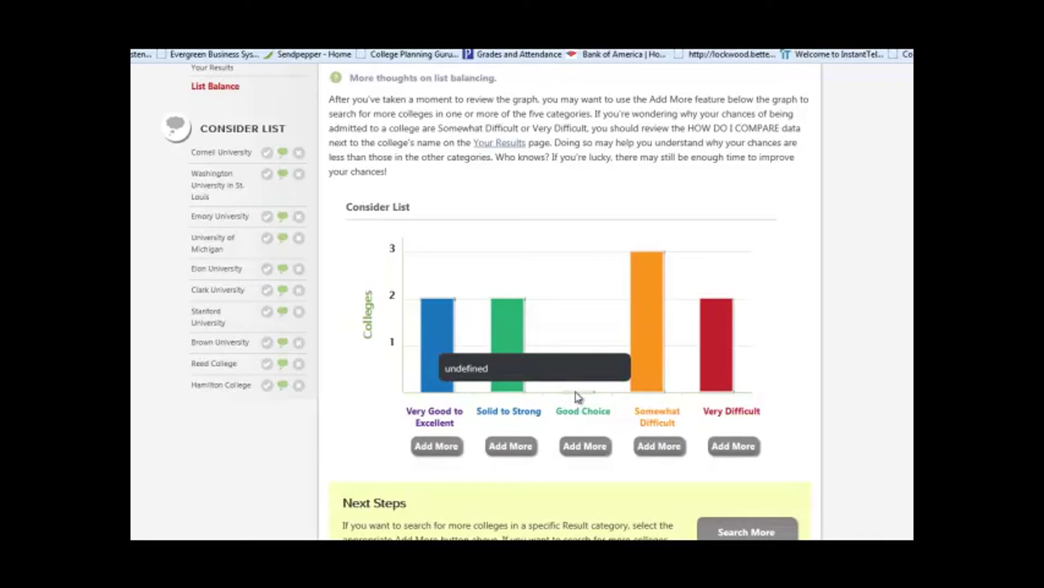
{"action": "scroll", "coordinate": [848, 366], "scroll_direction": "up", "scroll_amount": 3}
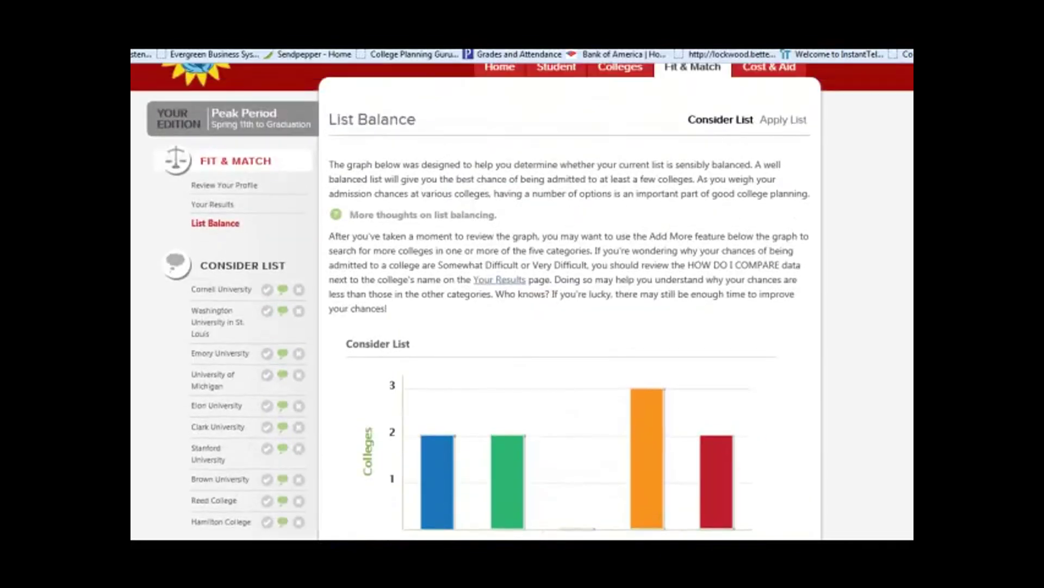
{"action": "scroll", "coordinate": [523, 300], "scroll_direction": "up", "scroll_amount": 1}
{"action": "scroll", "coordinate": [522, 300], "scroll_direction": "down", "scroll_amount": 2}
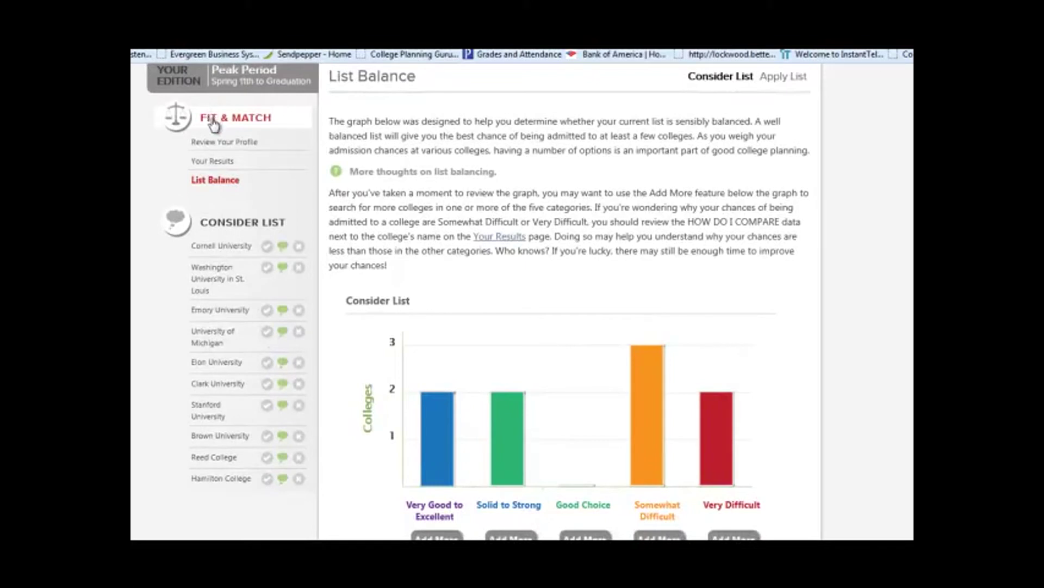
Reload the List Balance page and inspect which colleges make up the Good Choice bar.
{"action": "left_click", "coordinate": [211, 180]}
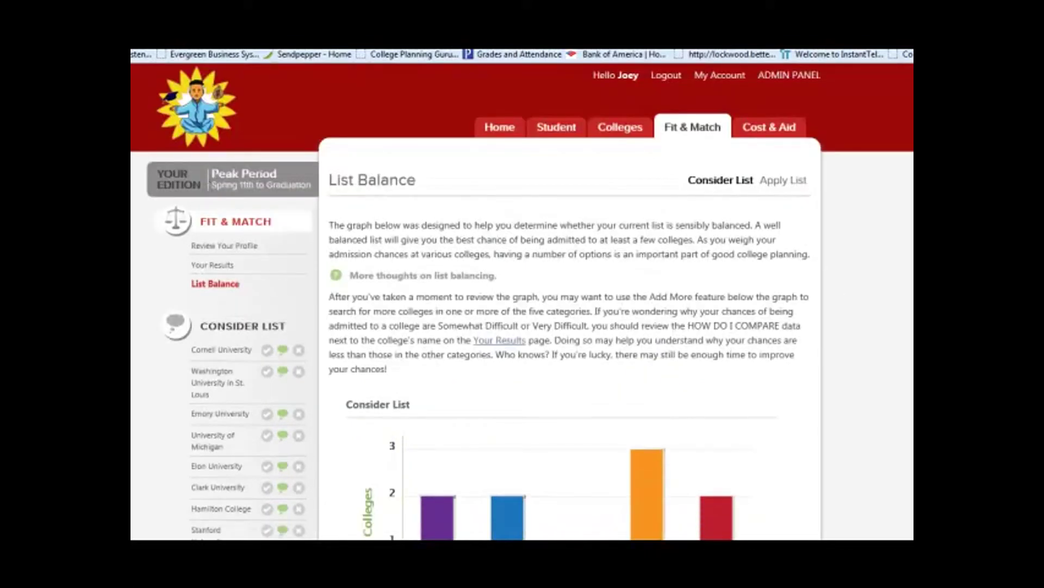
{"action": "scroll", "coordinate": [588, 366], "scroll_direction": "down", "scroll_amount": 3}
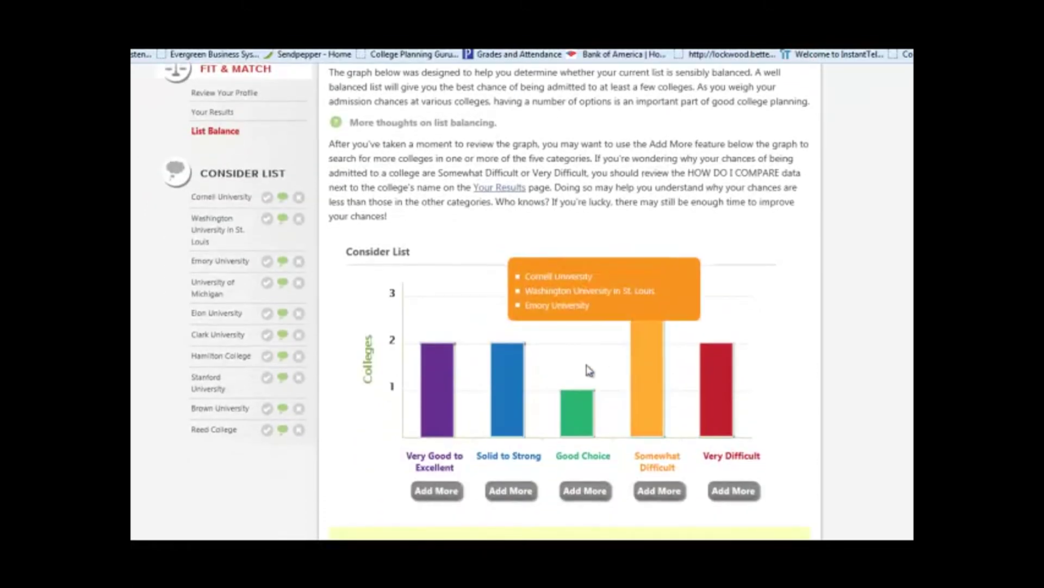
{"action": "mouse_move", "coordinate": [586, 429]}
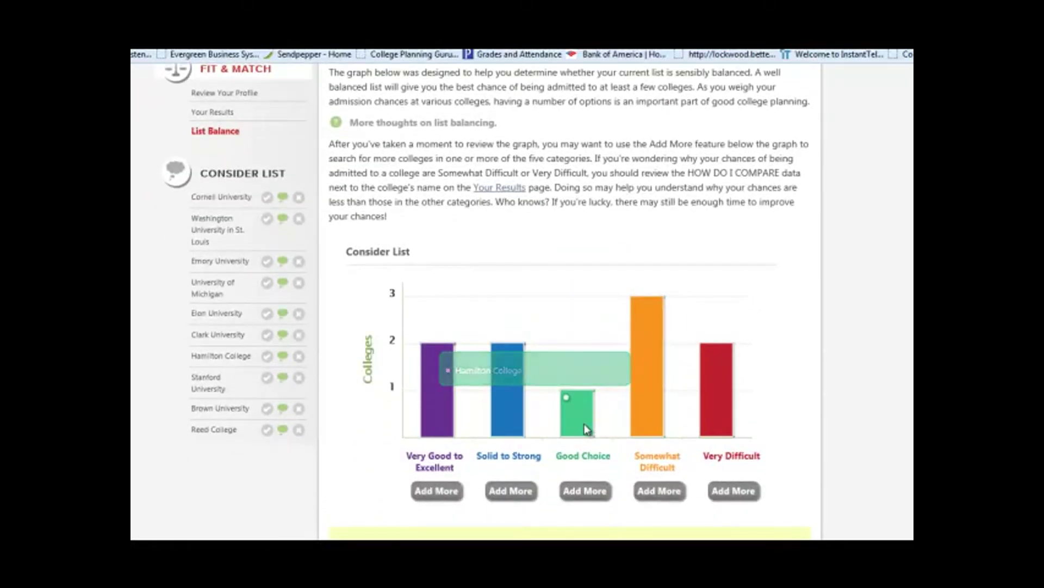
Go from List Balance to the Cost & Aid introduction and open the Merit Aid results for the Consider List.
{"action": "scroll", "coordinate": [569, 300], "scroll_direction": "down", "scroll_amount": 2}
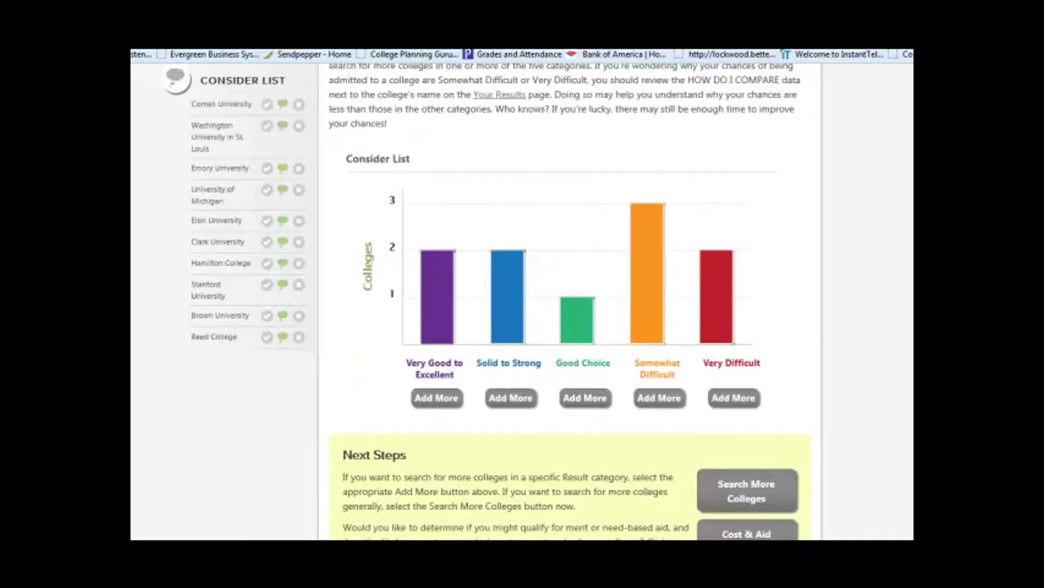
{"action": "scroll", "coordinate": [569, 300], "scroll_direction": "down", "scroll_amount": 2}
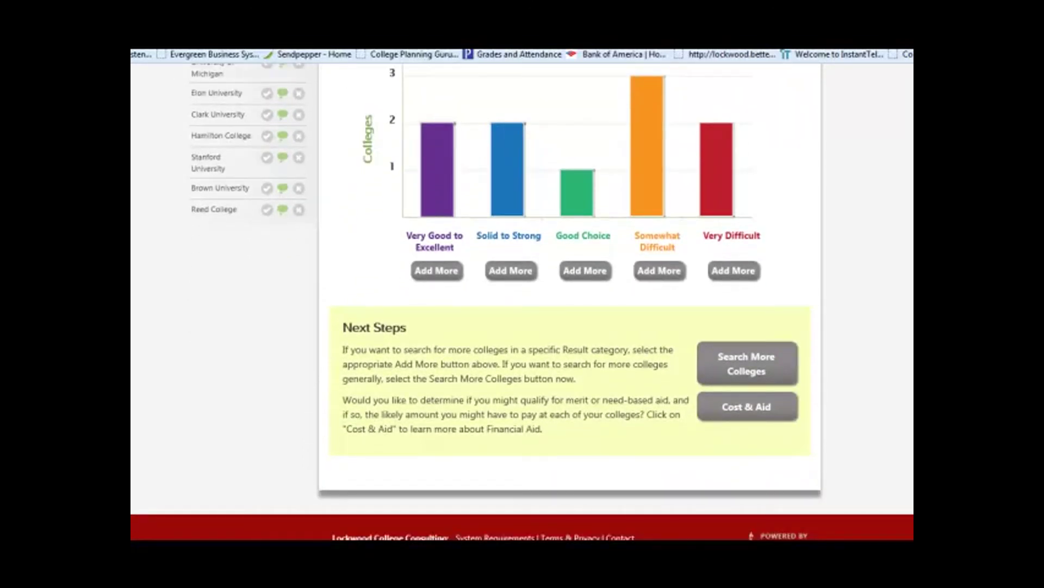
{"action": "left_click", "coordinate": [741, 404]}
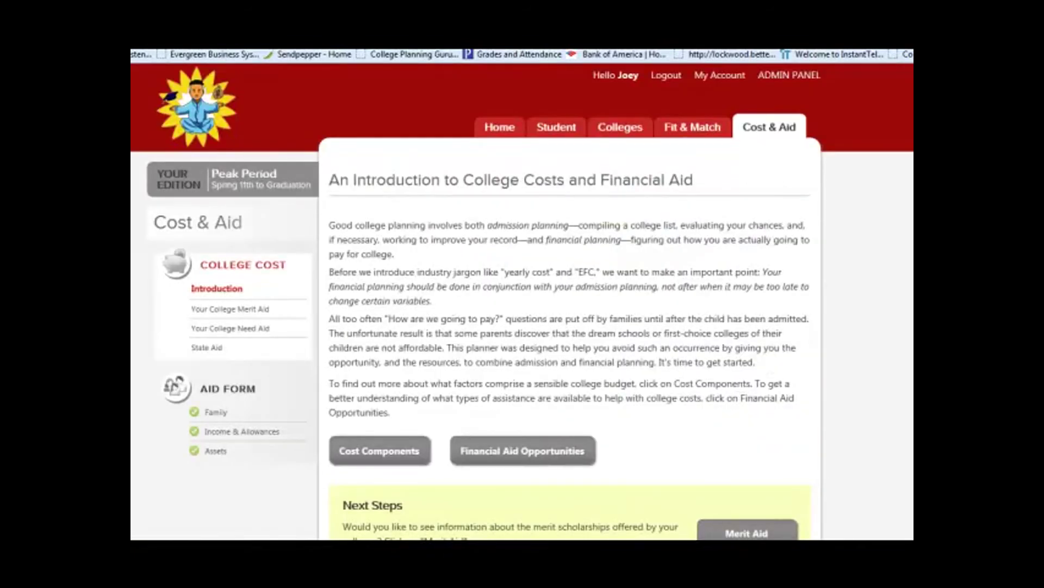
{"action": "scroll", "coordinate": [522, 300], "scroll_direction": "down", "scroll_amount": 3}
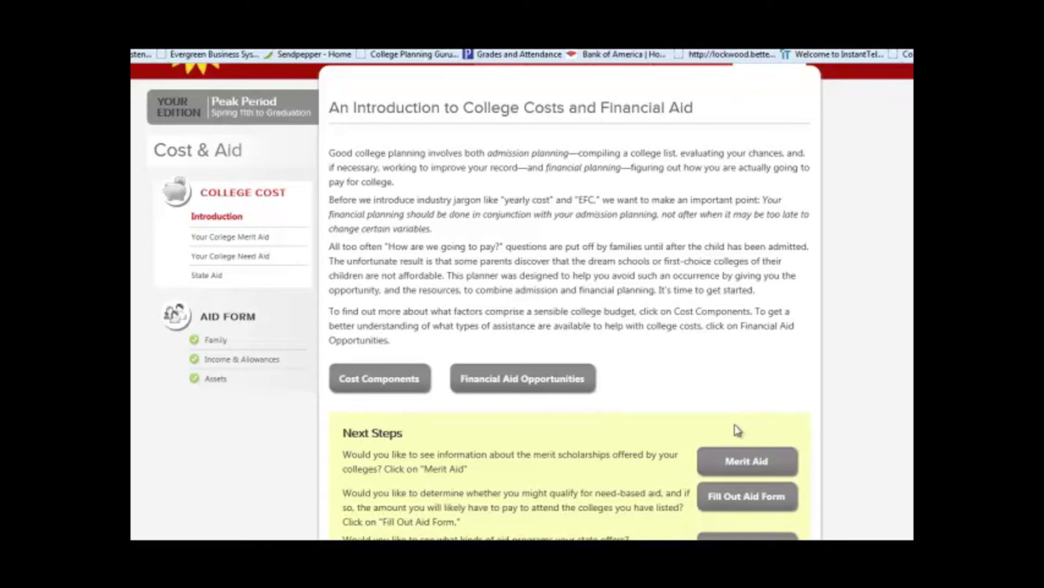
{"action": "left_click", "coordinate": [729, 471]}
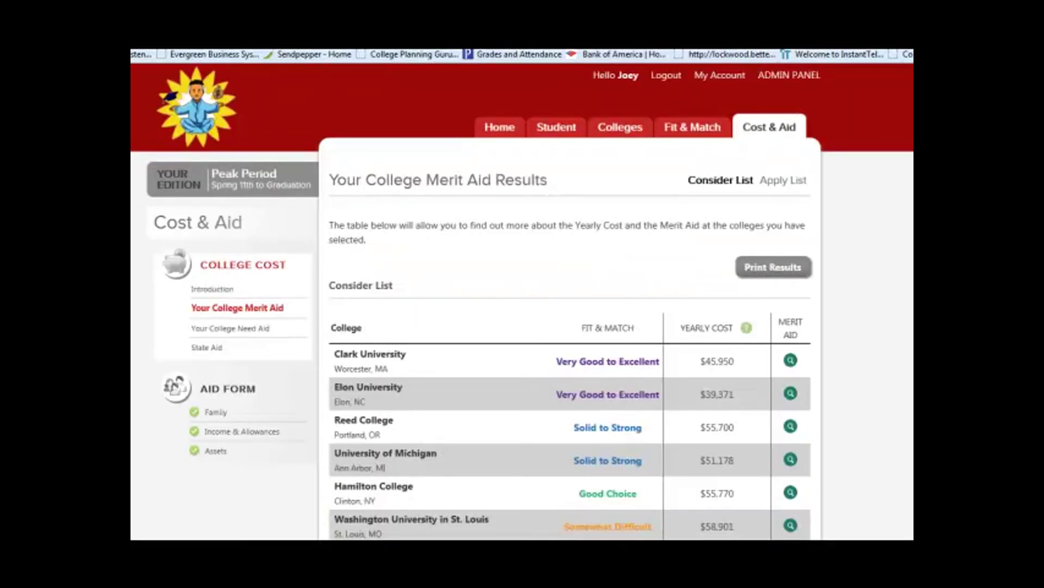
Open Elon University's merit aid details and the explanation of its yearly cost.
{"action": "scroll", "coordinate": [522, 301], "scroll_direction": "down", "scroll_amount": 1}
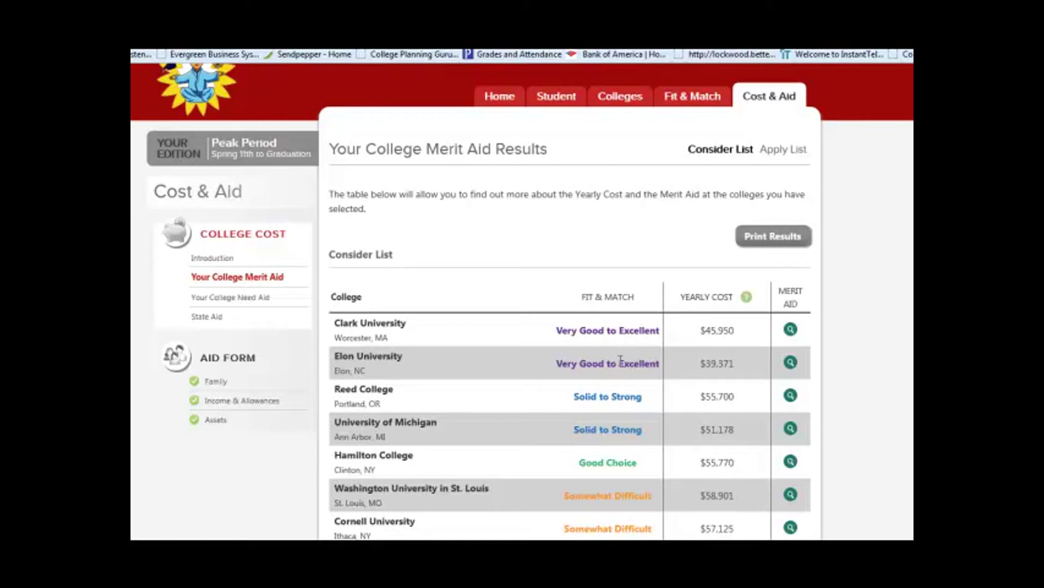
{"action": "left_click", "coordinate": [790, 363]}
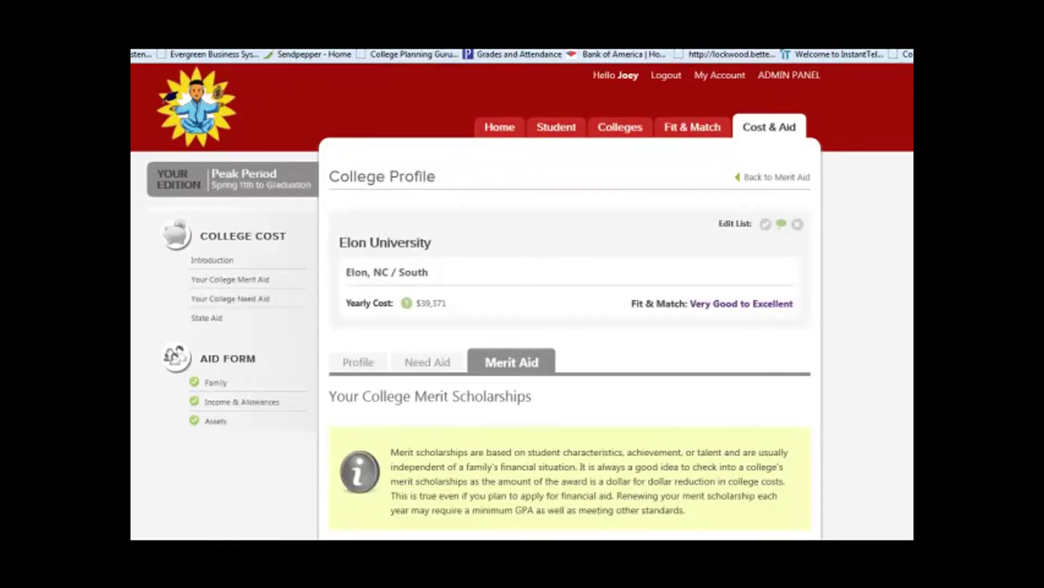
{"action": "scroll", "coordinate": [689, 205], "scroll_direction": "down", "scroll_amount": 1}
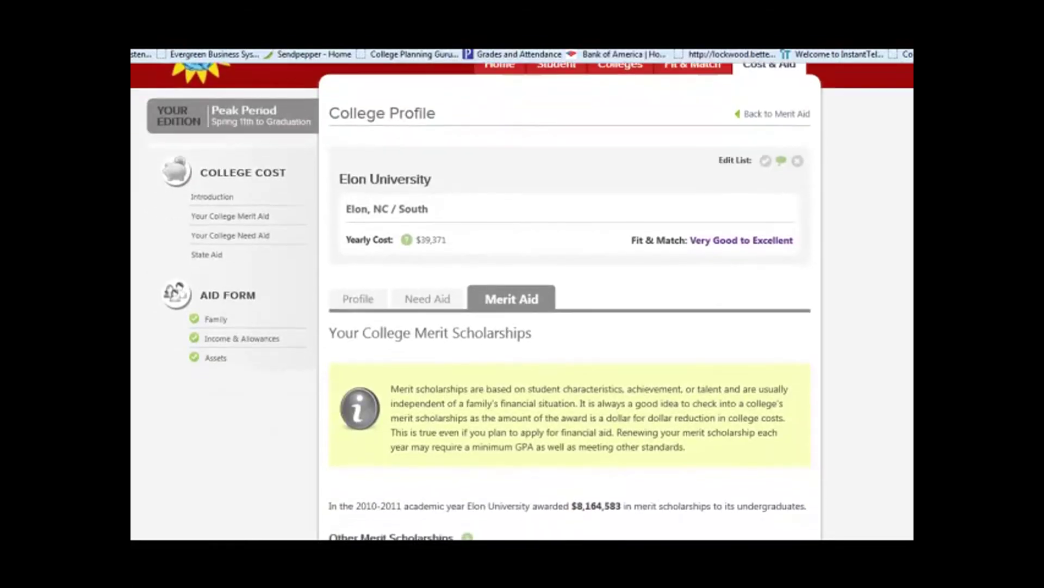
{"action": "left_click", "coordinate": [408, 241]}
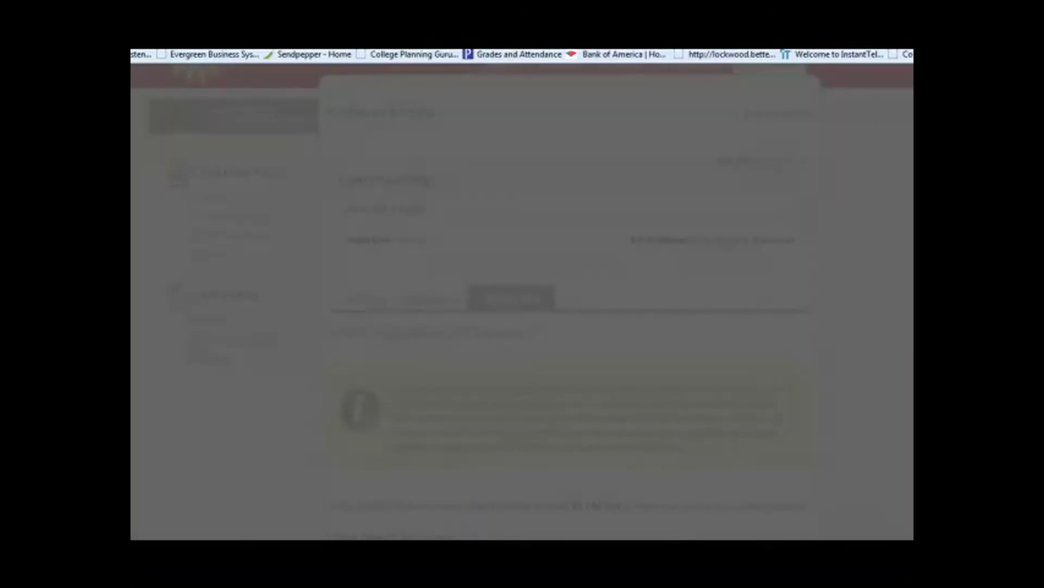
Reopen Elon University's merit aid details from the Consider List results and review its merit scholarships.
{"action": "scroll", "coordinate": [522, 294], "scroll_direction": "down", "scroll_amount": 4}
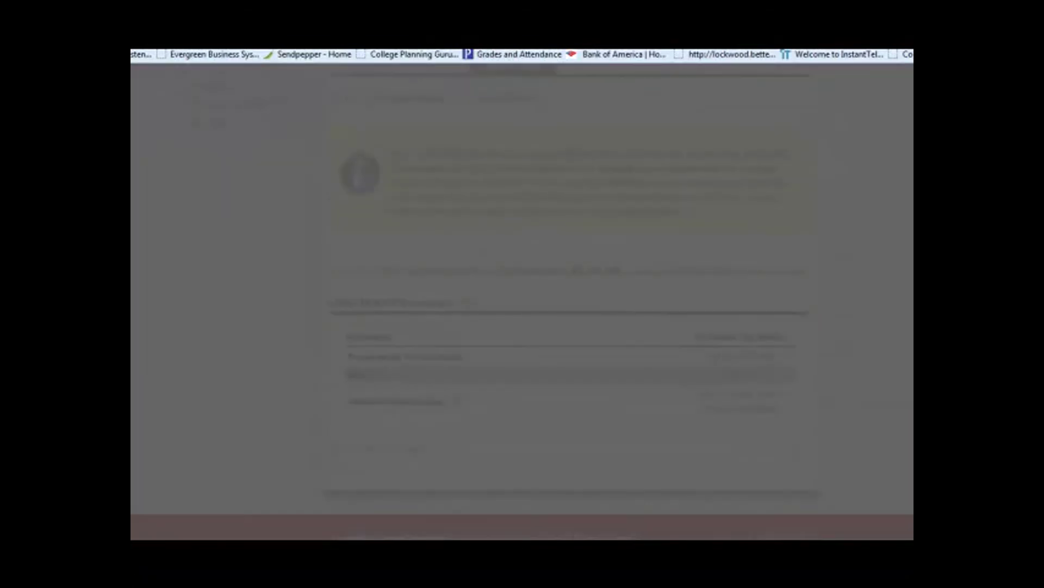
{"action": "scroll", "coordinate": [522, 294], "scroll_direction": "up", "scroll_amount": 5}
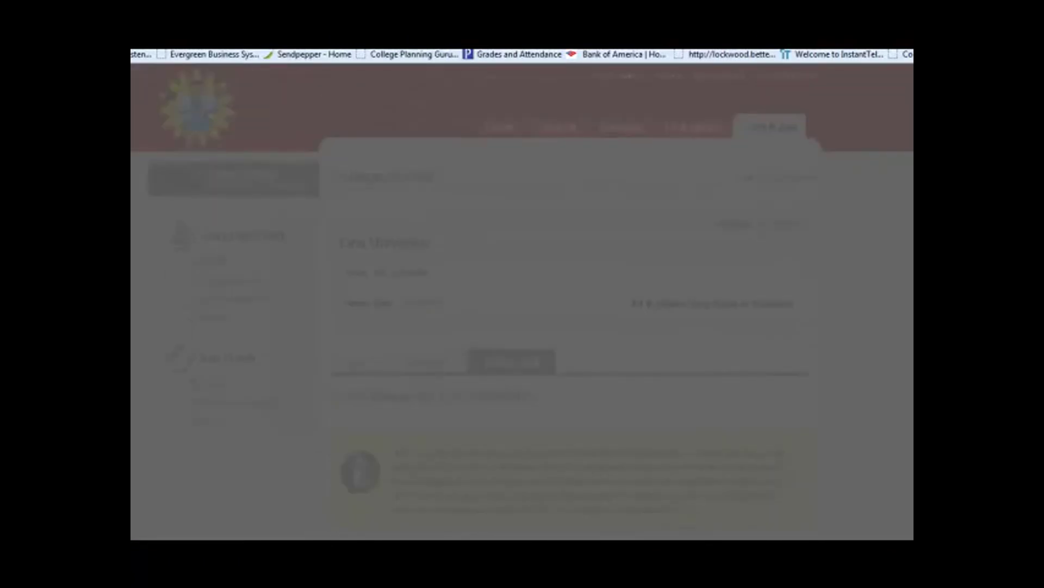
{"action": "scroll", "coordinate": [522, 294], "scroll_direction": "down", "scroll_amount": 2}
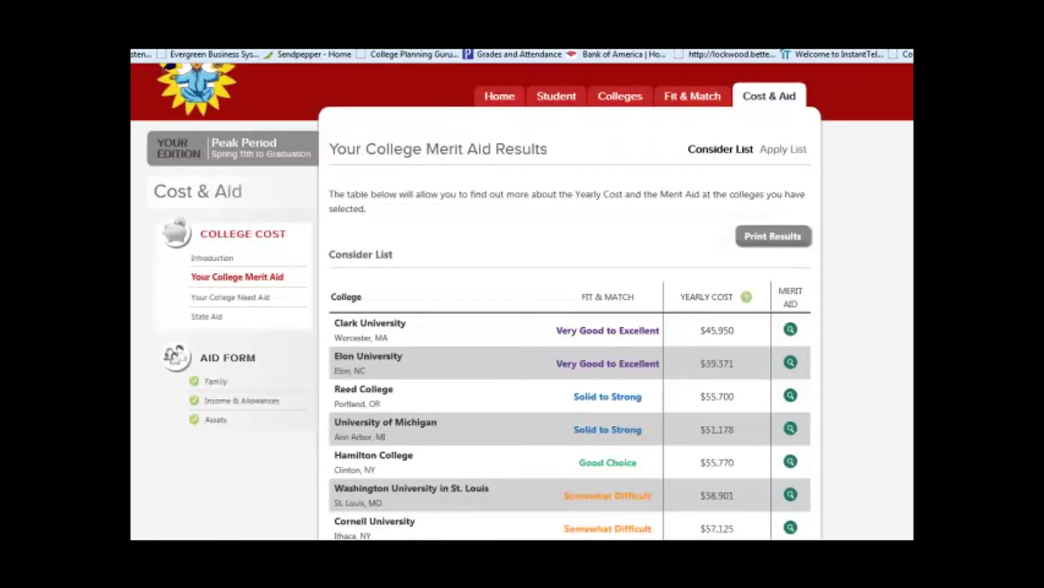
{"action": "left_click", "coordinate": [791, 362]}
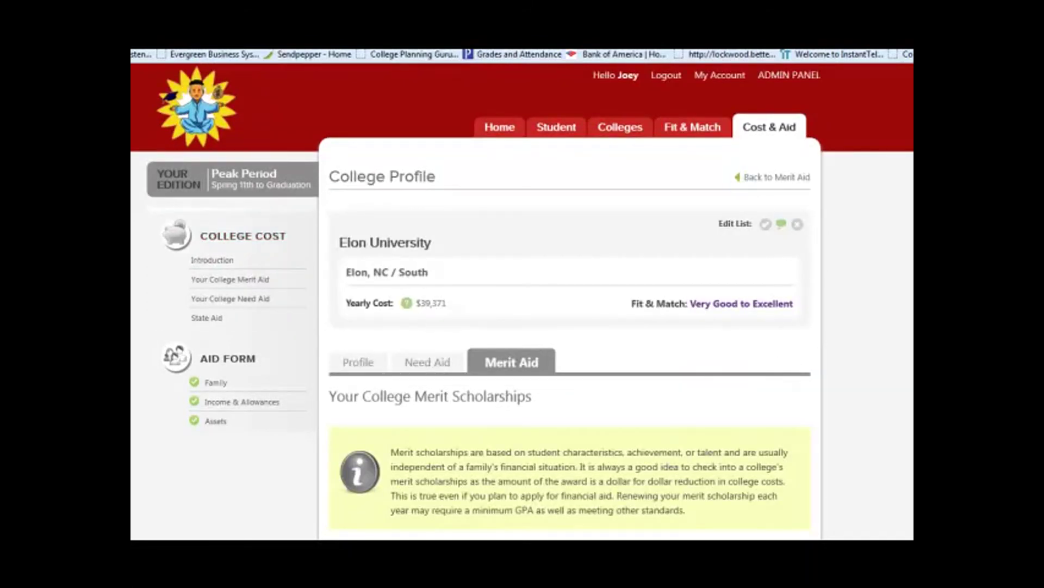
{"action": "scroll", "coordinate": [523, 300], "scroll_direction": "down", "scroll_amount": 5}
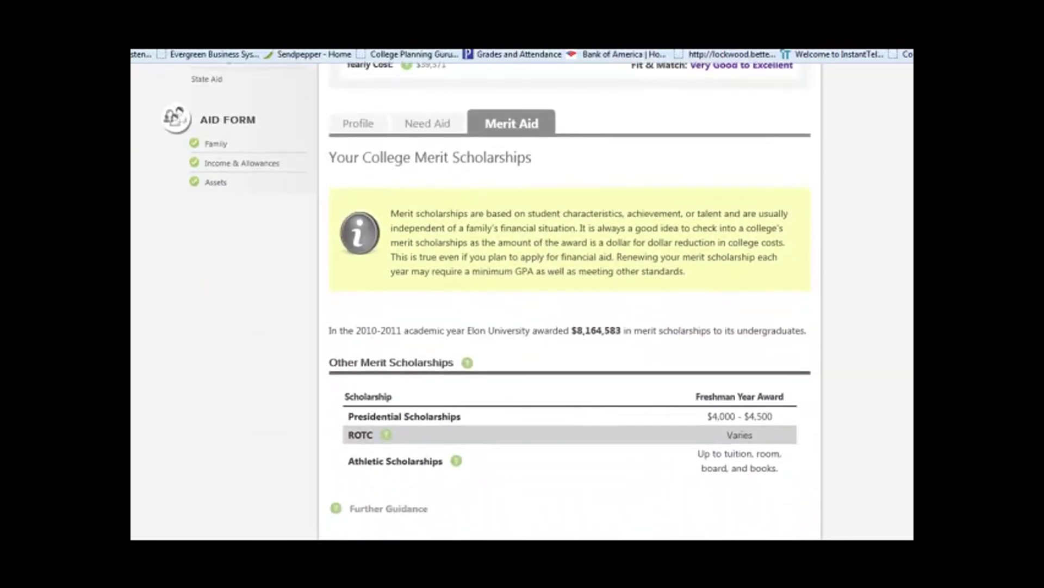
{"action": "scroll", "coordinate": [523, 300], "scroll_direction": "down", "scroll_amount": 1}
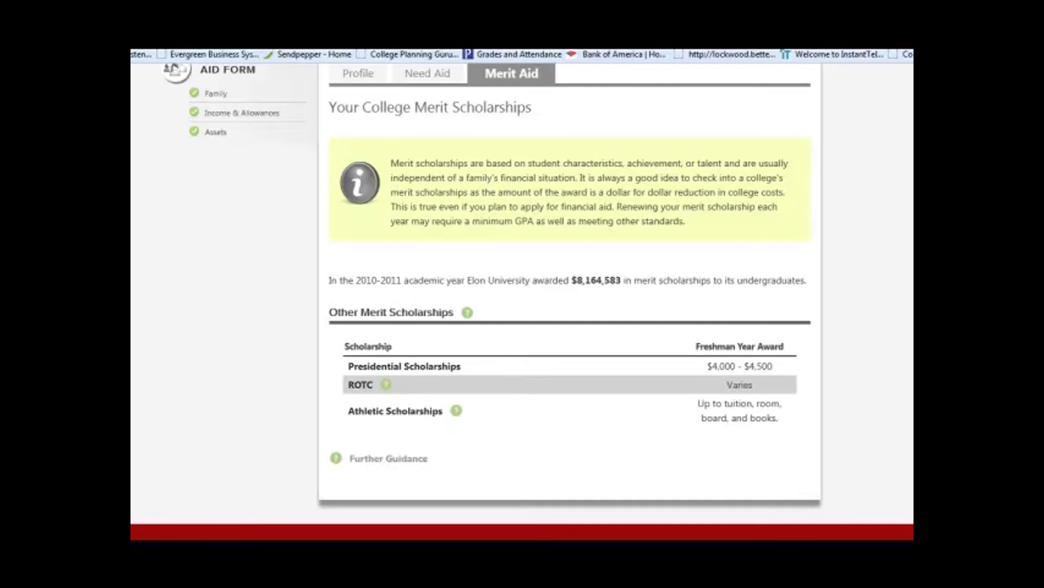
{"action": "scroll", "coordinate": [522, 299], "scroll_direction": "up", "scroll_amount": 5}
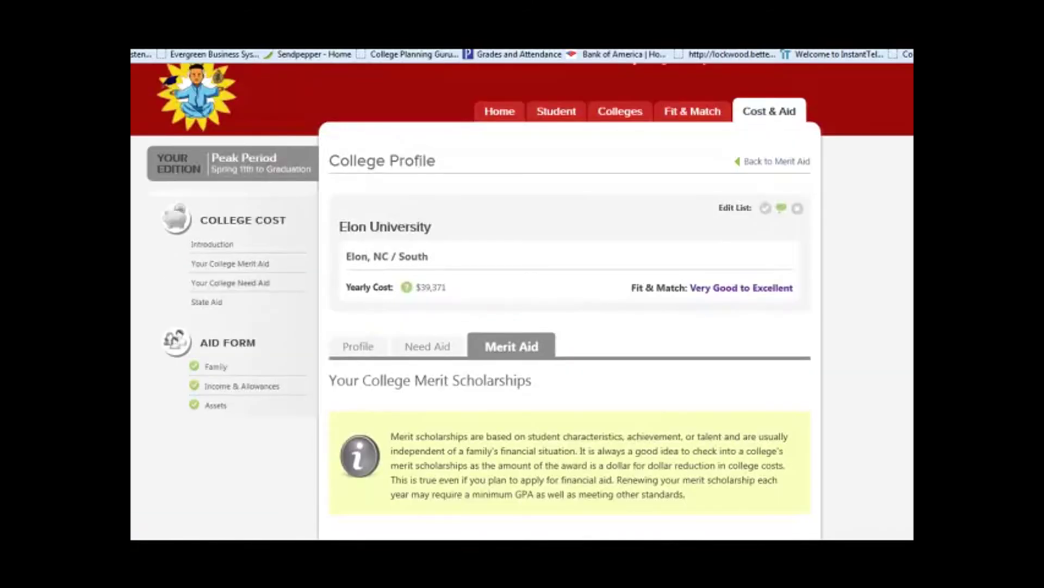
Return to the Merit Aid results and open Clark University's merit aid details to review its primary and other scholarships.
{"action": "left_click", "coordinate": [796, 163]}
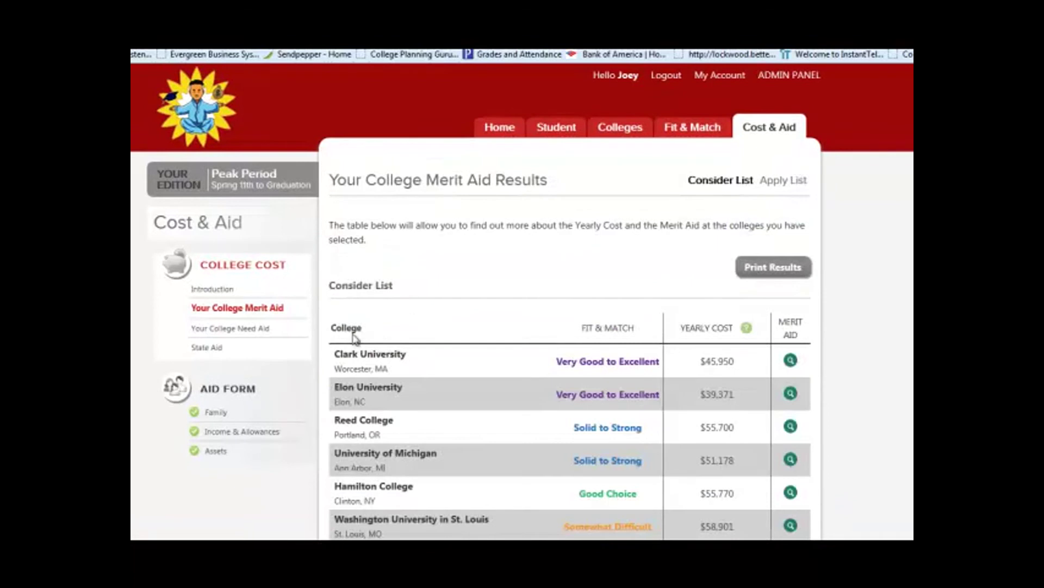
{"action": "left_click", "coordinate": [791, 361]}
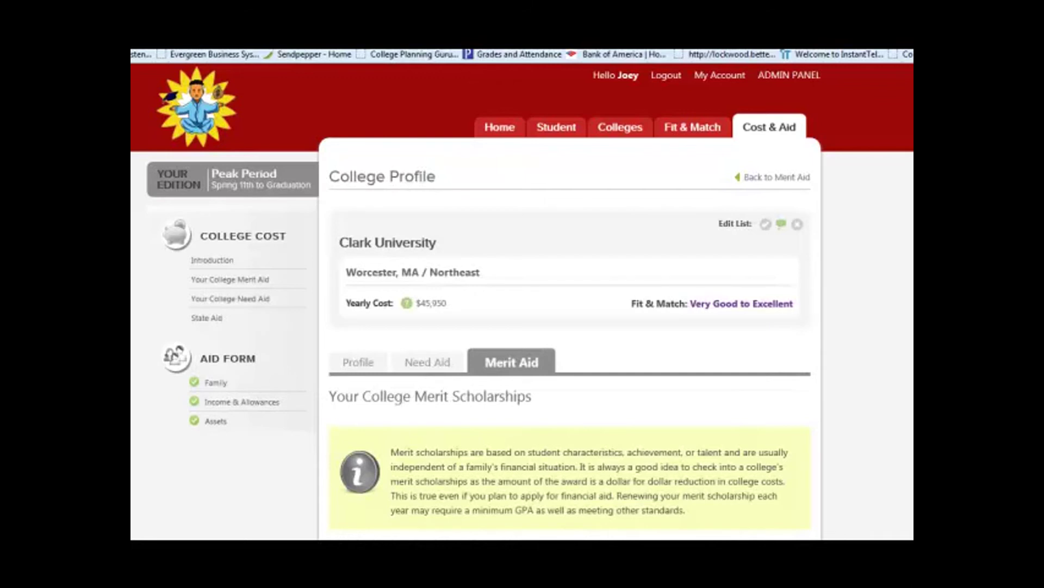
{"action": "scroll", "coordinate": [741, 274], "scroll_direction": "down", "scroll_amount": 1}
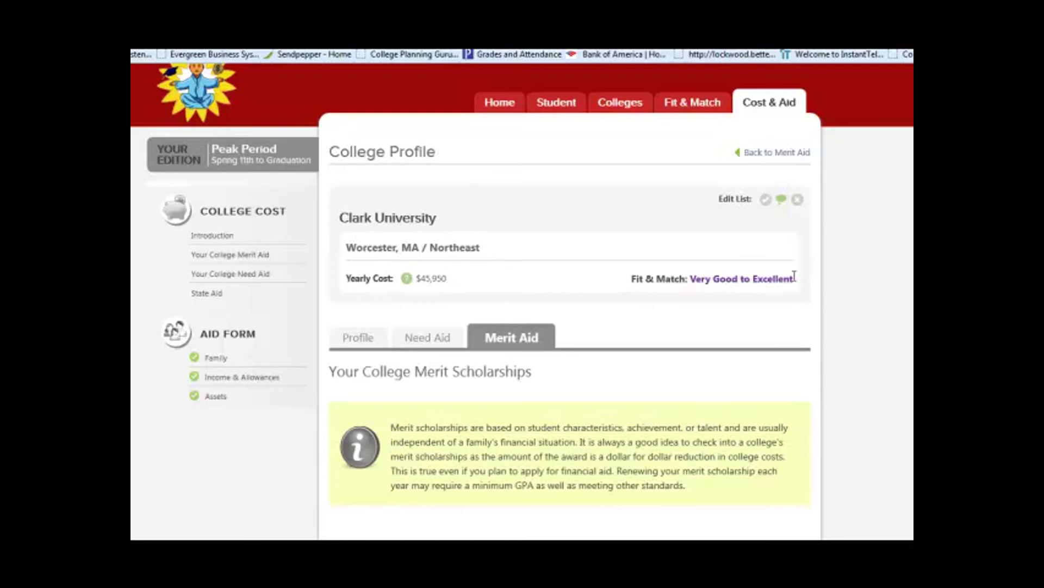
{"action": "scroll", "coordinate": [523, 299], "scroll_direction": "down", "scroll_amount": 4}
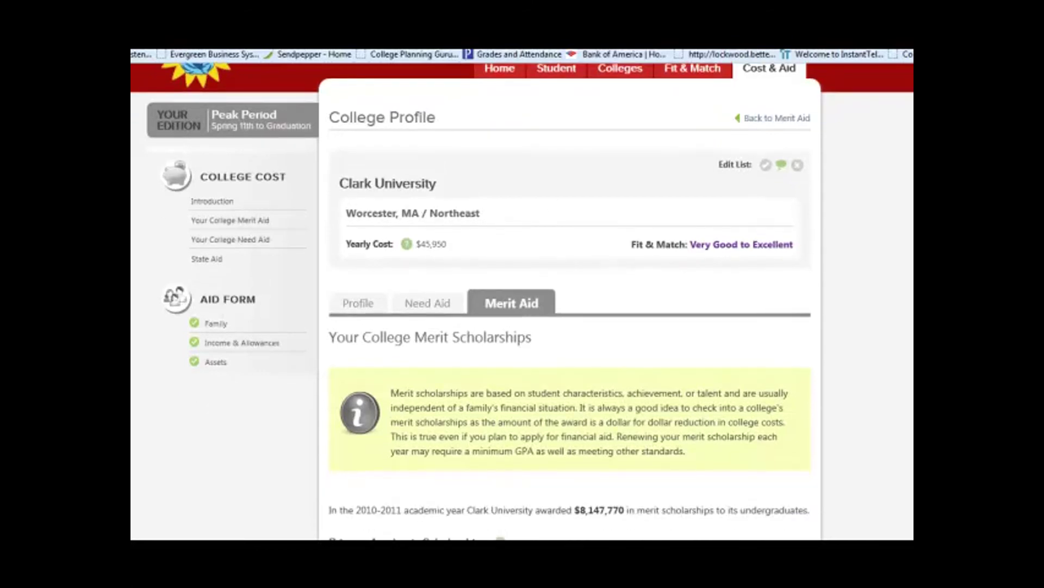
{"action": "scroll", "coordinate": [523, 299], "scroll_direction": "down", "scroll_amount": 1}
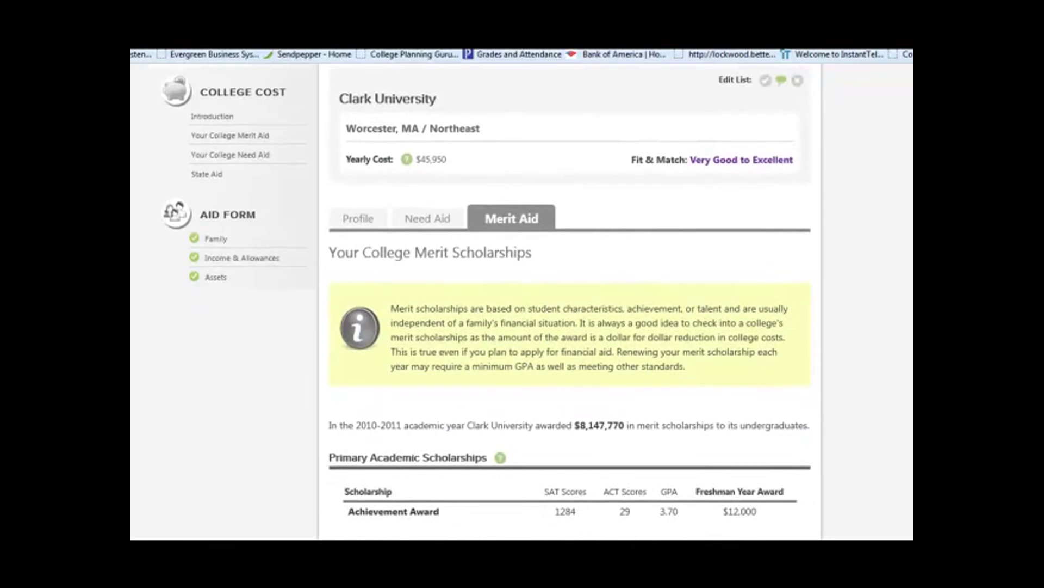
{"action": "scroll", "coordinate": [522, 299], "scroll_direction": "down", "scroll_amount": 9}
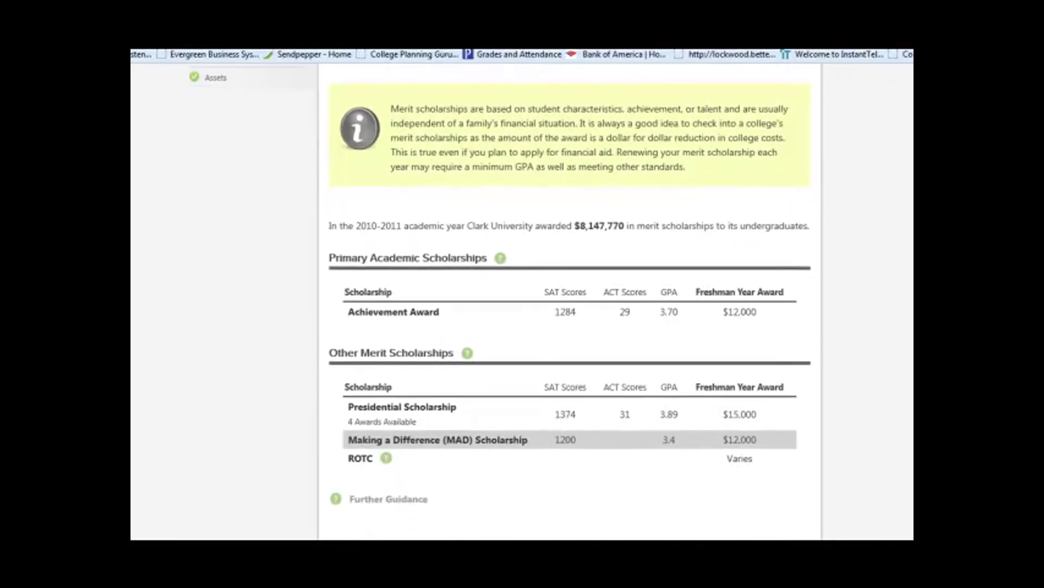
{"action": "scroll", "coordinate": [523, 299], "scroll_direction": "down", "scroll_amount": 2}
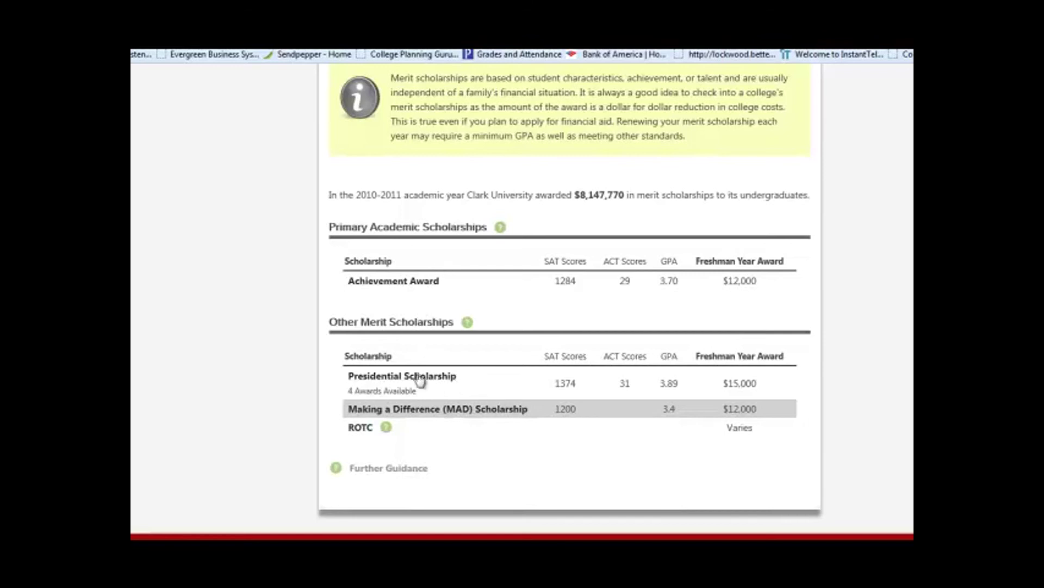
Open Clark's Making a Difference (MAD) Scholarship web page, read its eligibility rules and scholar profiles, and close the page.
{"action": "left_click", "coordinate": [422, 410]}
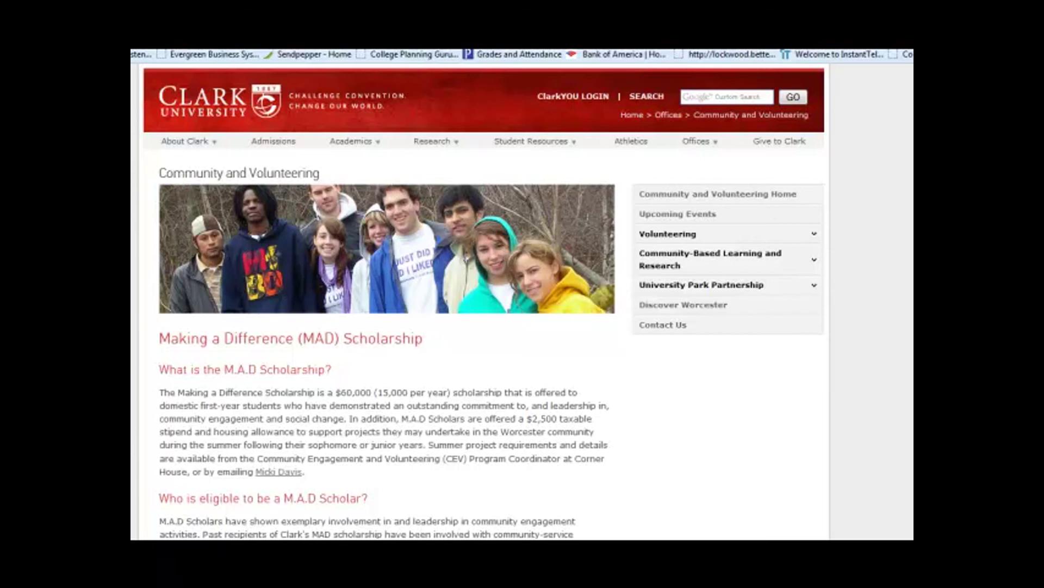
{"action": "scroll", "coordinate": [484, 299], "scroll_direction": "down", "scroll_amount": 3}
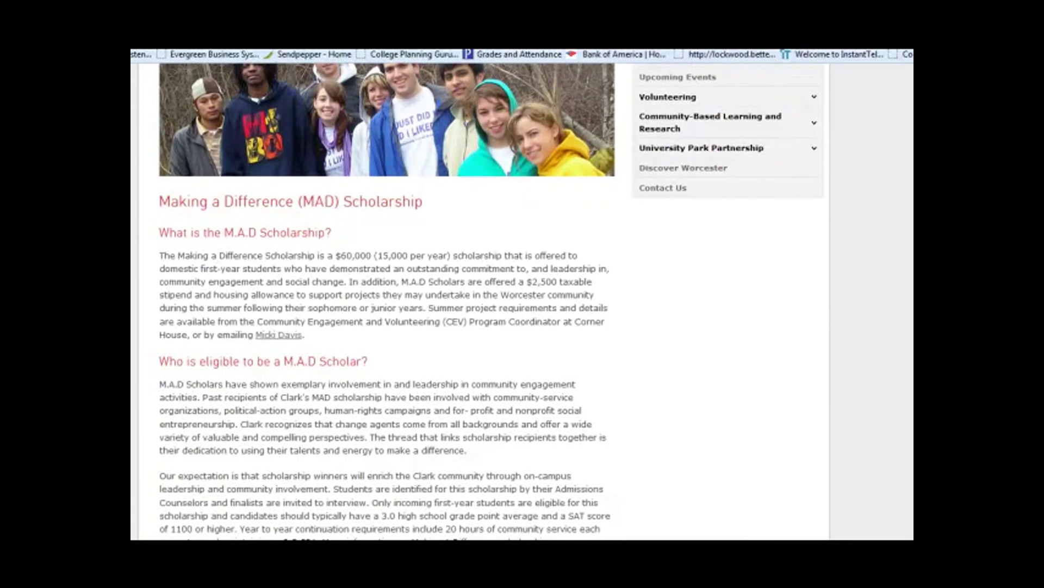
{"action": "scroll", "coordinate": [485, 299], "scroll_direction": "up", "scroll_amount": 1}
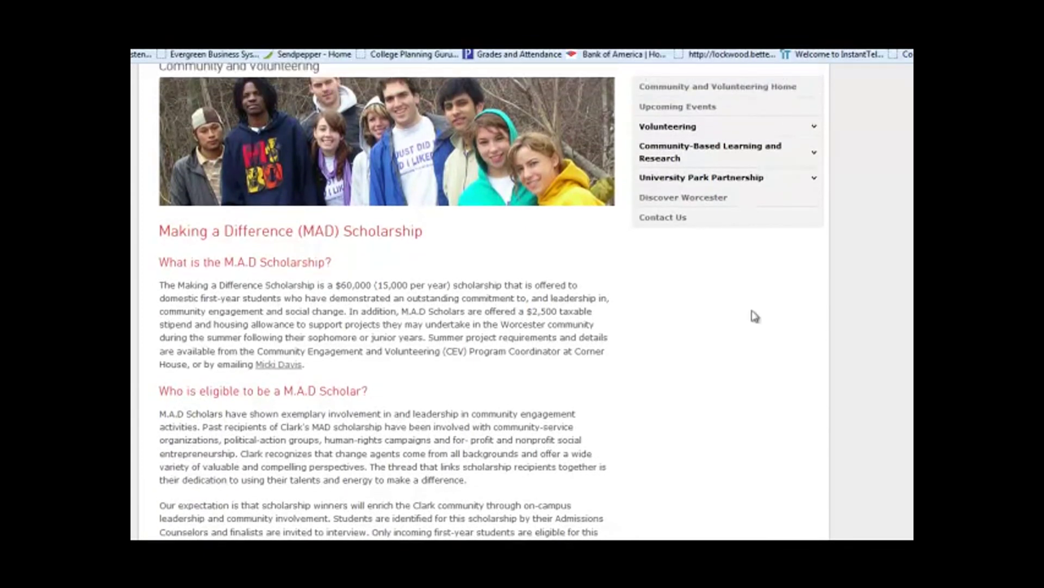
{"action": "scroll", "coordinate": [484, 300], "scroll_direction": "down", "scroll_amount": 2}
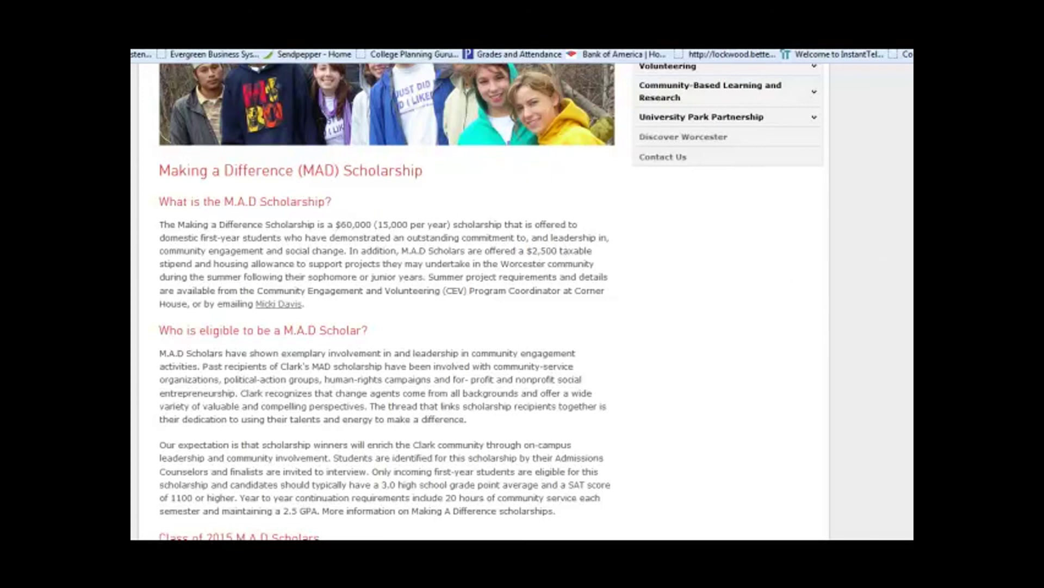
{"action": "scroll", "coordinate": [652, 258], "scroll_direction": "down", "scroll_amount": 3}
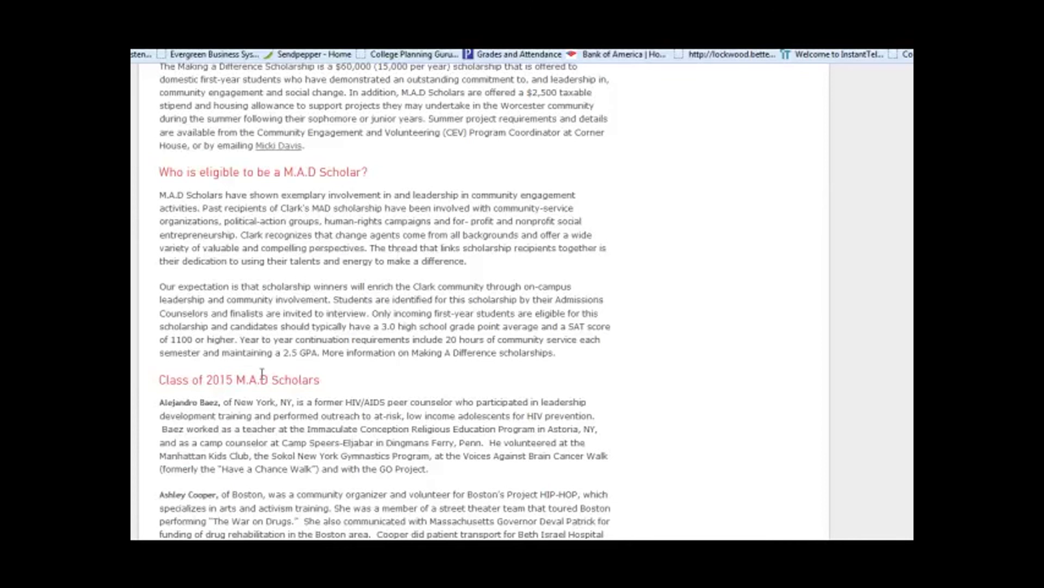
{"action": "scroll", "coordinate": [520, 256], "scroll_direction": "down", "scroll_amount": 3}
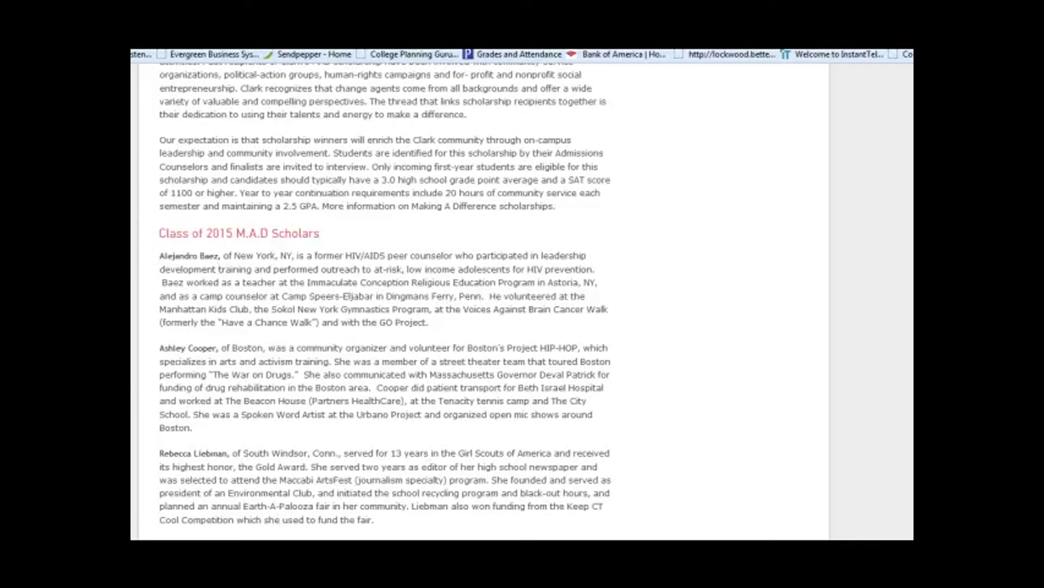
{"action": "scroll", "coordinate": [385, 299], "scroll_direction": "down", "scroll_amount": 5}
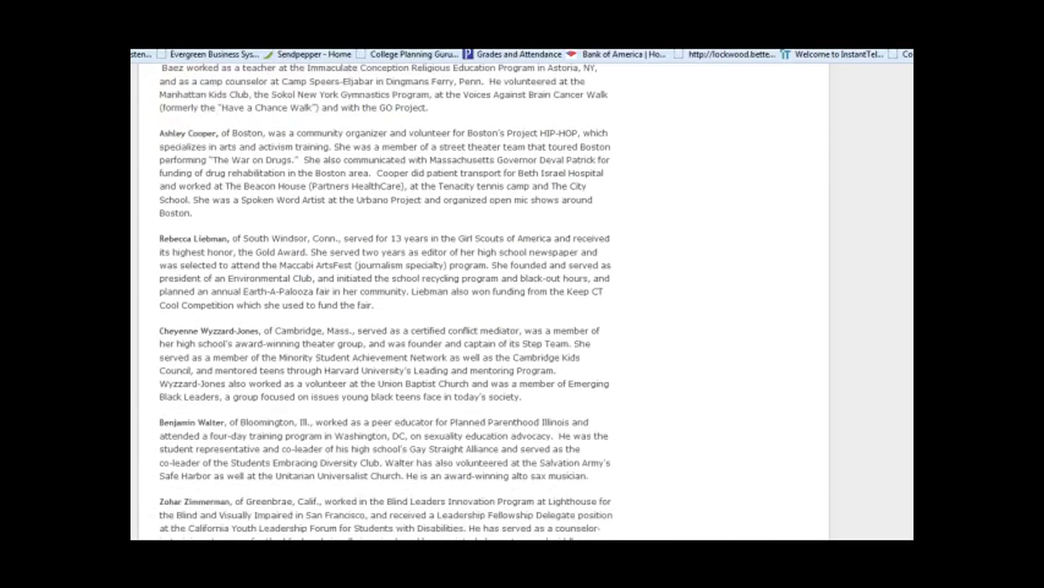
{"action": "scroll", "coordinate": [385, 299], "scroll_direction": "down", "scroll_amount": 2}
{"action": "scroll", "coordinate": [529, 462], "scroll_direction": "up", "scroll_amount": 1}
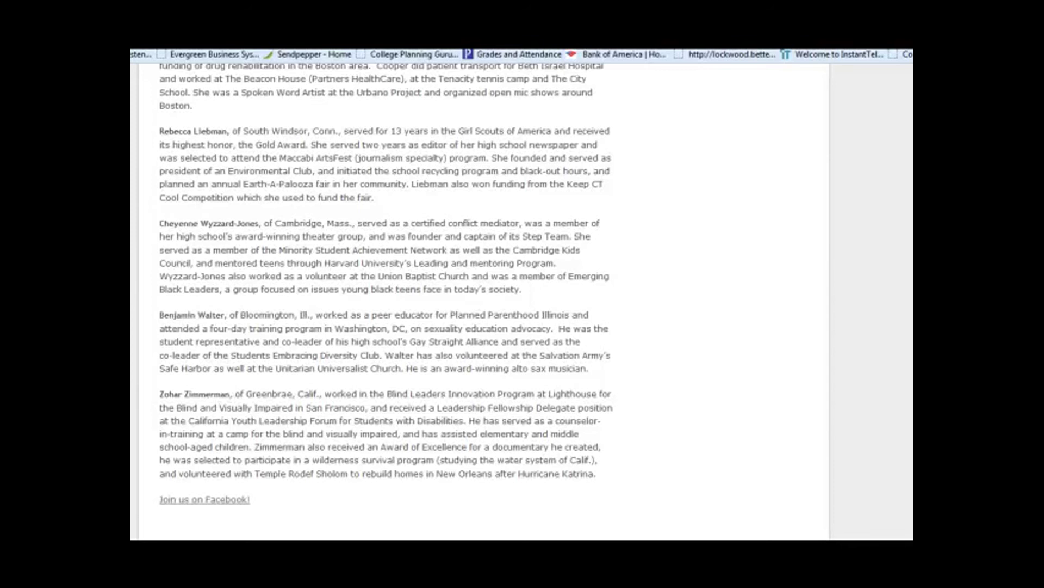
{"action": "scroll", "coordinate": [485, 302], "scroll_direction": "up", "scroll_amount": 20}
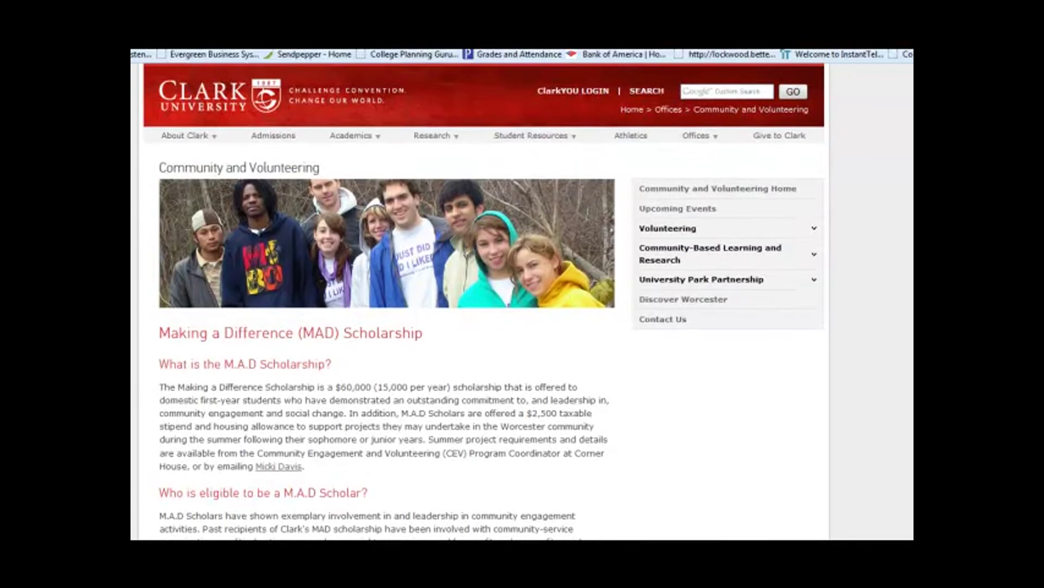
{"action": "key", "text": "ctrl+w"}
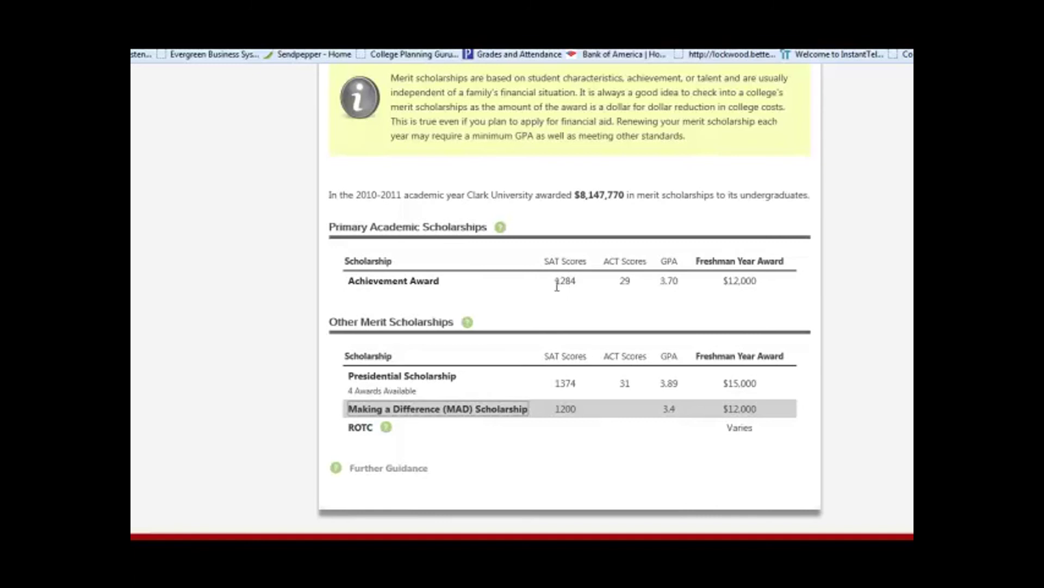
Open the web page for Clark's Achievement Award, read through the first-year merit scholarship descriptions, and close the page.
{"action": "left_click", "coordinate": [412, 280]}
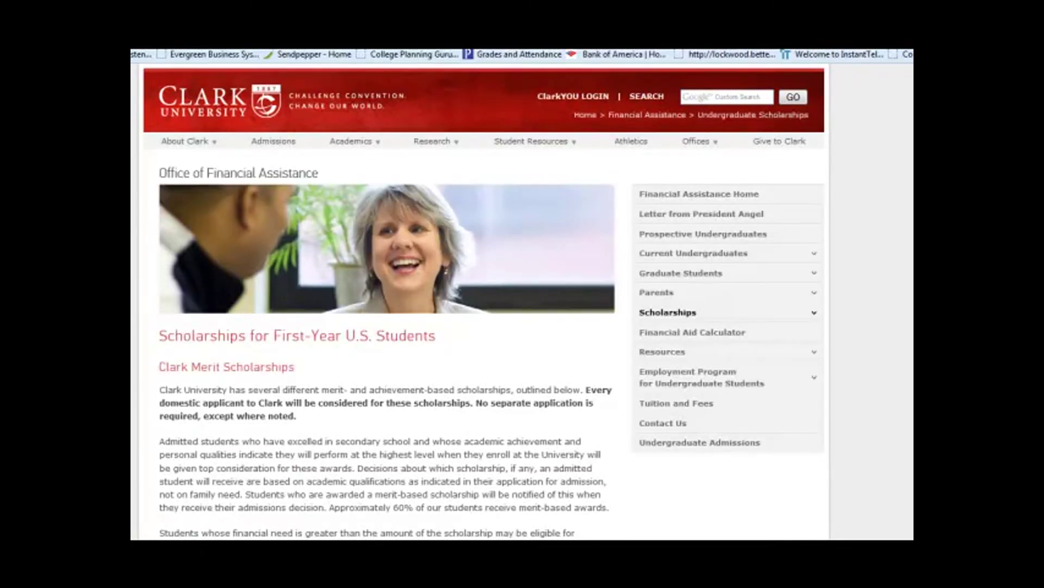
{"action": "scroll", "coordinate": [382, 300], "scroll_direction": "down", "scroll_amount": 5}
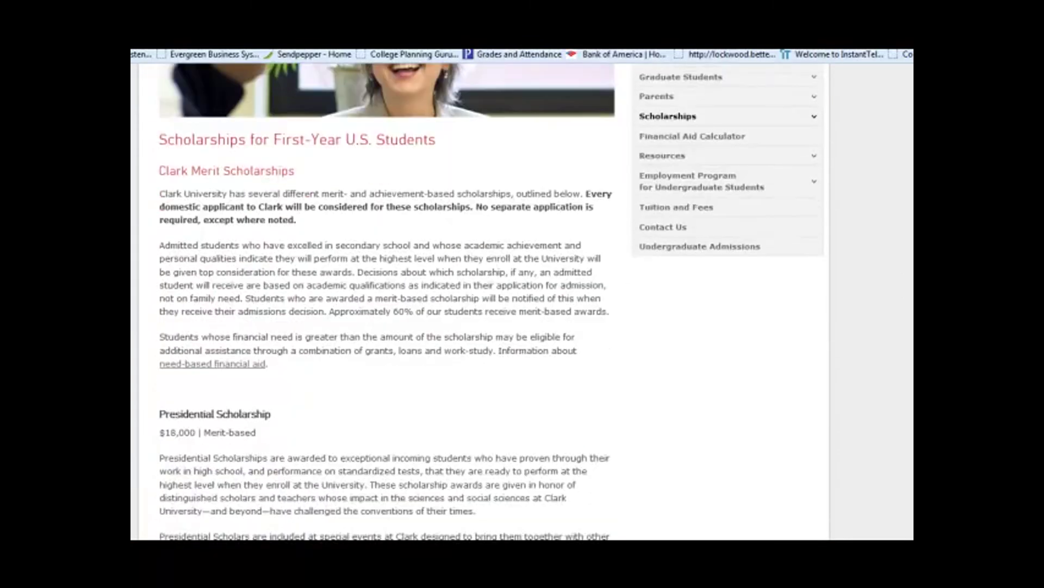
{"action": "scroll", "coordinate": [492, 300], "scroll_direction": "down", "scroll_amount": 2}
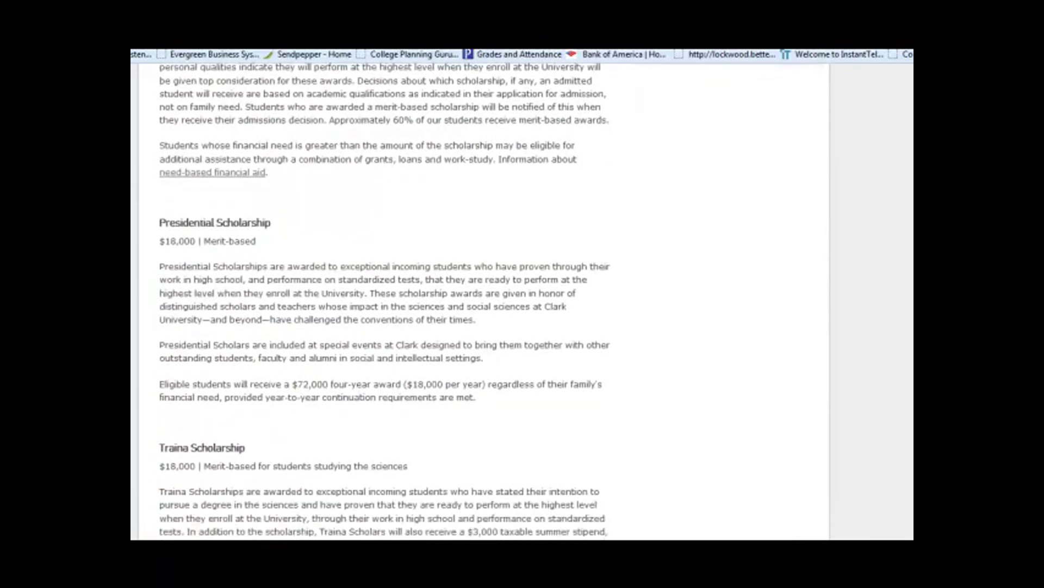
{"action": "scroll", "coordinate": [384, 301], "scroll_direction": "down", "scroll_amount": 4}
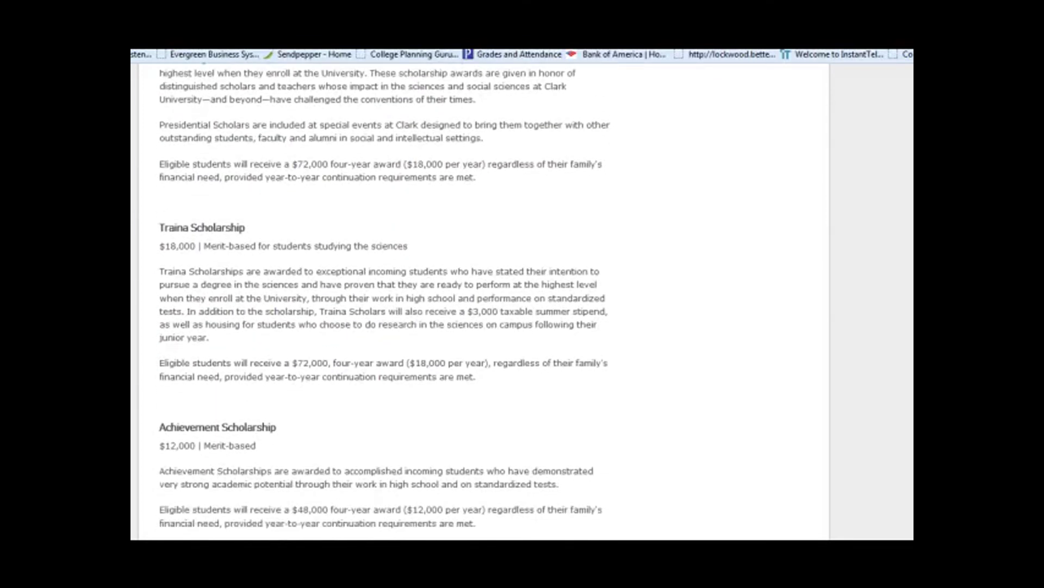
{"action": "scroll", "coordinate": [385, 300], "scroll_direction": "down", "scroll_amount": 4}
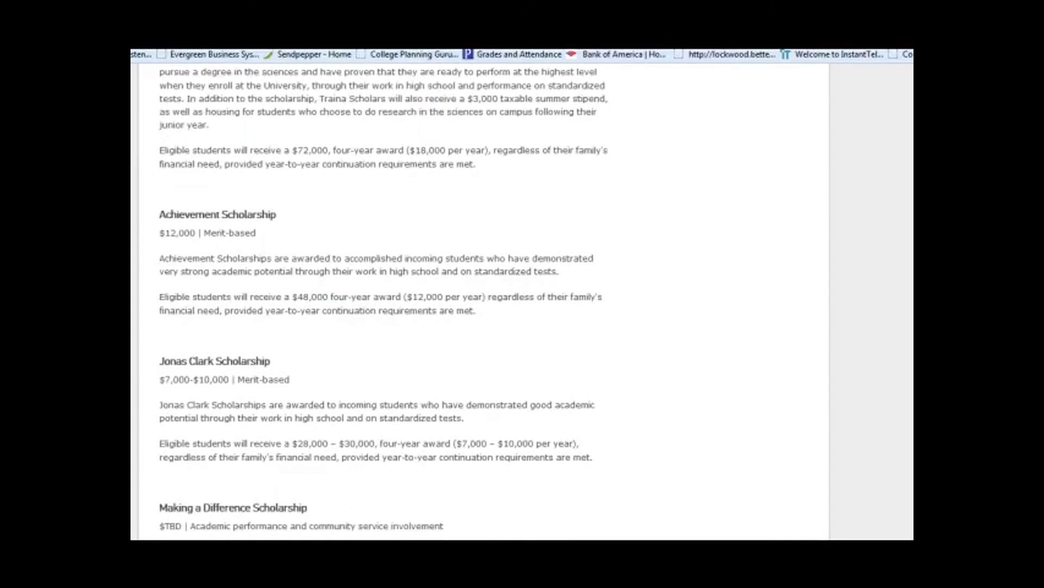
{"action": "scroll", "coordinate": [384, 300], "scroll_direction": "down", "scroll_amount": 3}
{"action": "scroll", "coordinate": [384, 300], "scroll_direction": "up", "scroll_amount": 9}
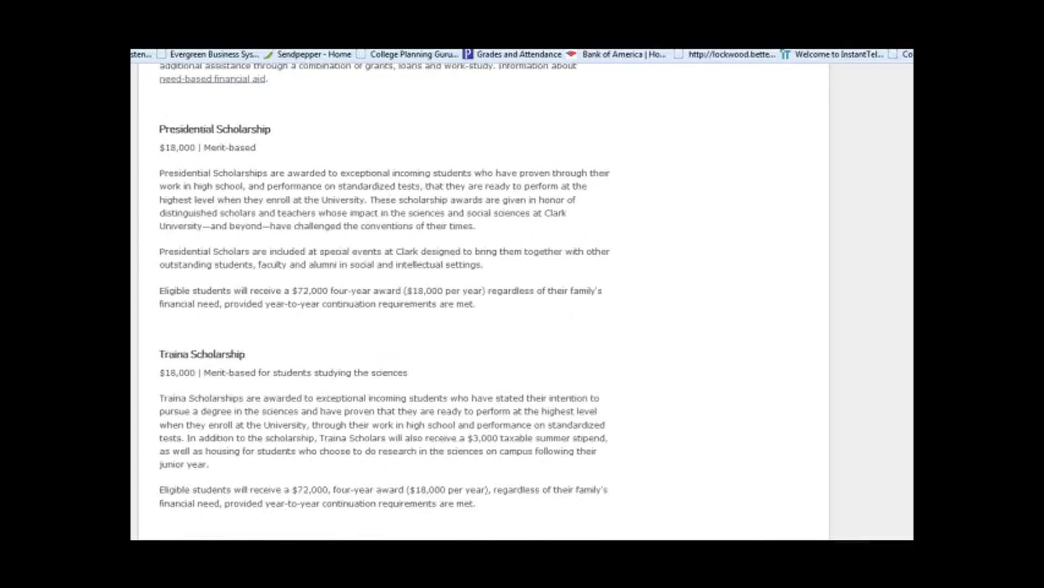
{"action": "scroll", "coordinate": [384, 301], "scroll_direction": "up", "scroll_amount": 1}
{"action": "key", "text": "ctrl+w"}
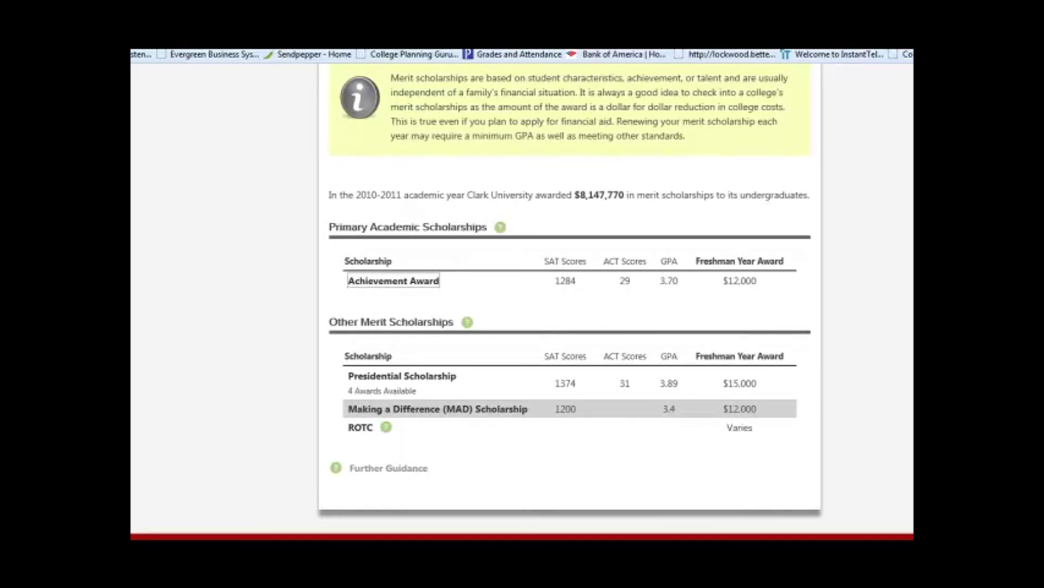
Go back to the Merit Aid results to review the Consider List and Next Steps section, and leave for the home page.
{"action": "scroll", "coordinate": [522, 297], "scroll_direction": "up", "scroll_amount": 8}
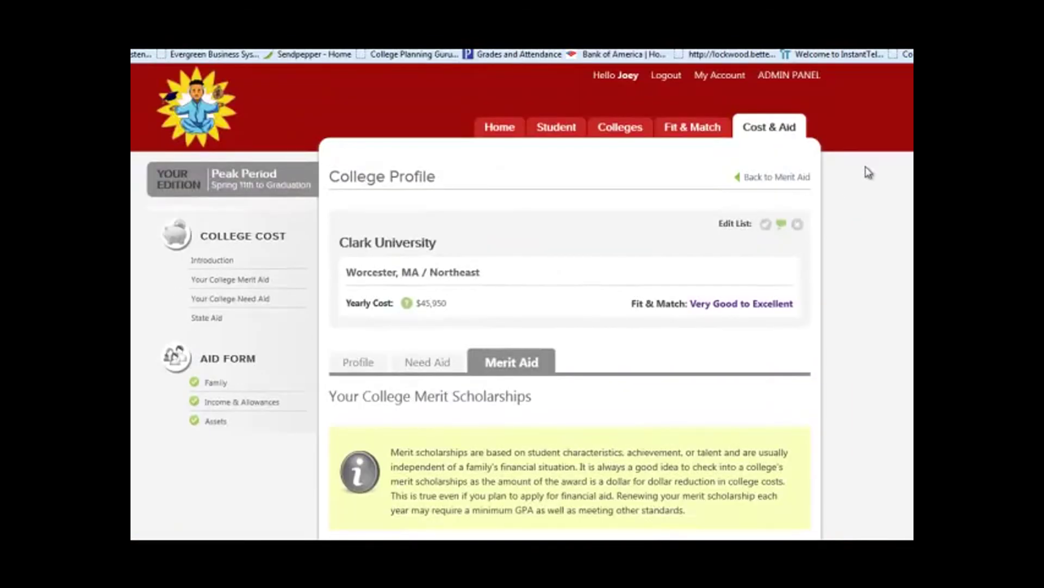
{"action": "left_click", "coordinate": [790, 178]}
{"action": "scroll", "coordinate": [790, 180], "scroll_direction": "down", "scroll_amount": 5}
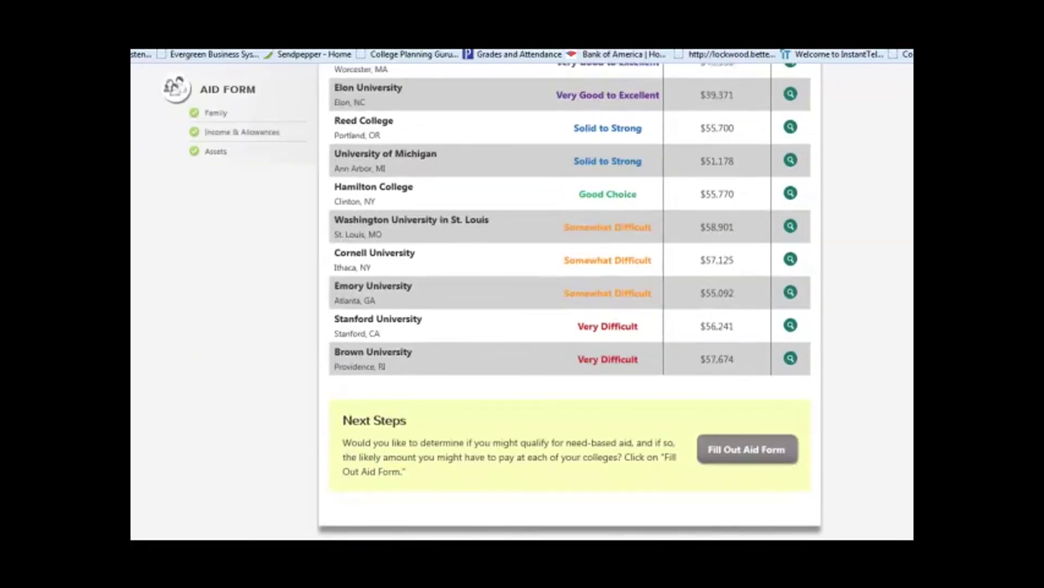
{"action": "scroll", "coordinate": [522, 299], "scroll_direction": "down", "scroll_amount": 1}
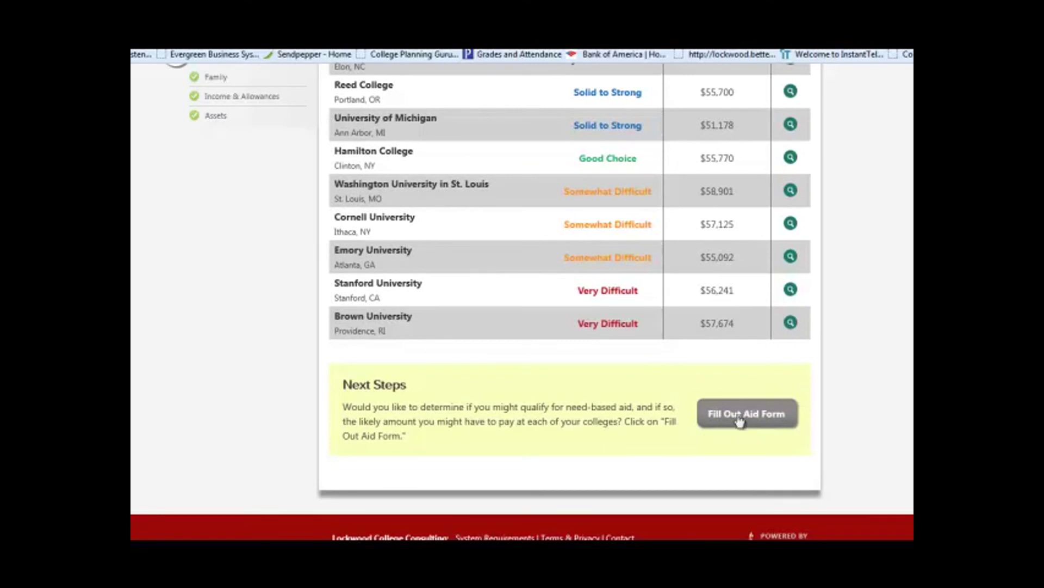
{"action": "scroll", "coordinate": [569, 299], "scroll_direction": "up", "scroll_amount": 3}
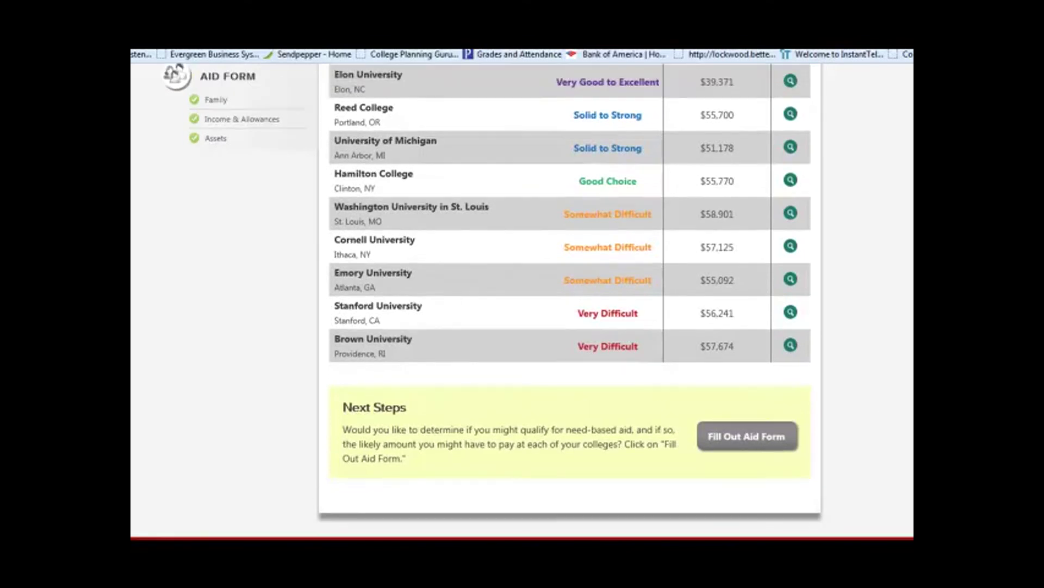
{"action": "scroll", "coordinate": [569, 299], "scroll_direction": "up", "scroll_amount": 5}
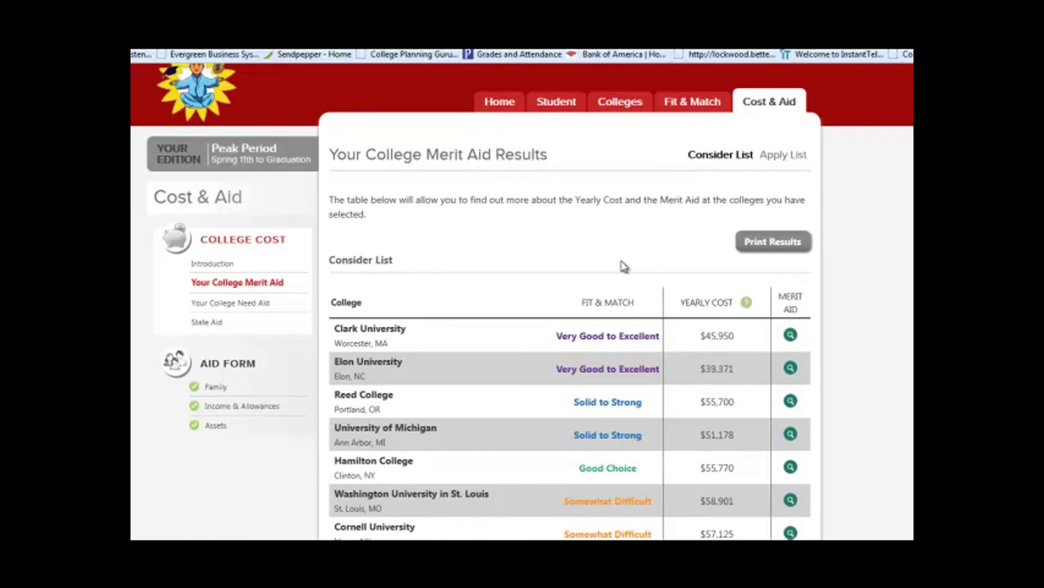
{"action": "left_click", "coordinate": [500, 104]}
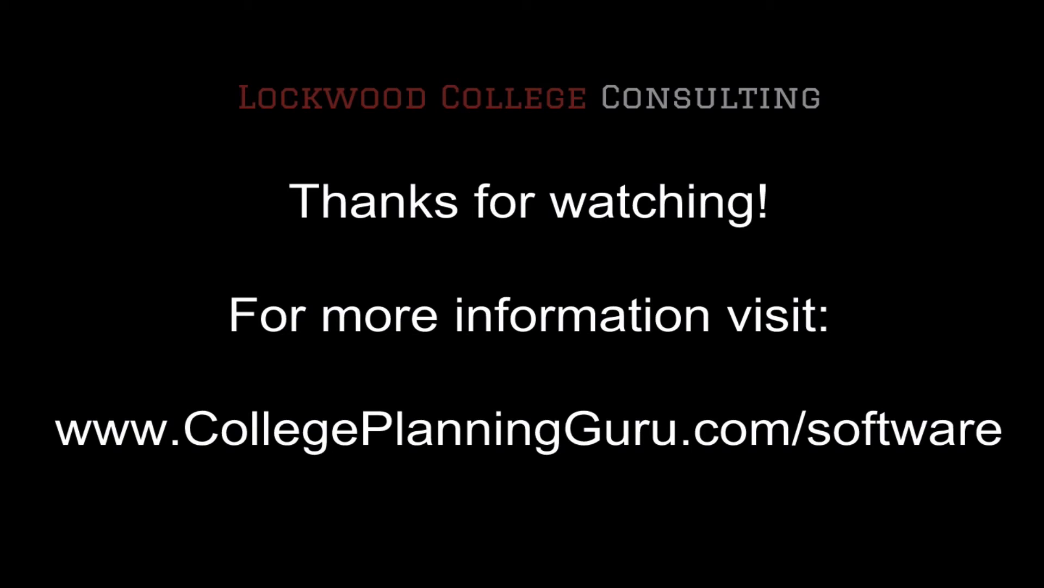
{"action": "mouse_move", "coordinate": [1043, 27]}
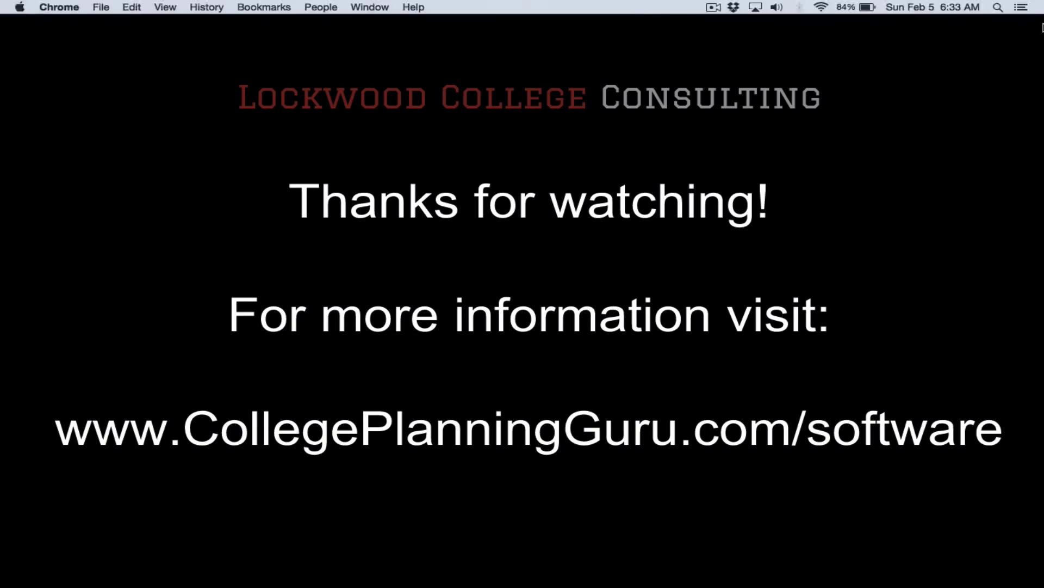